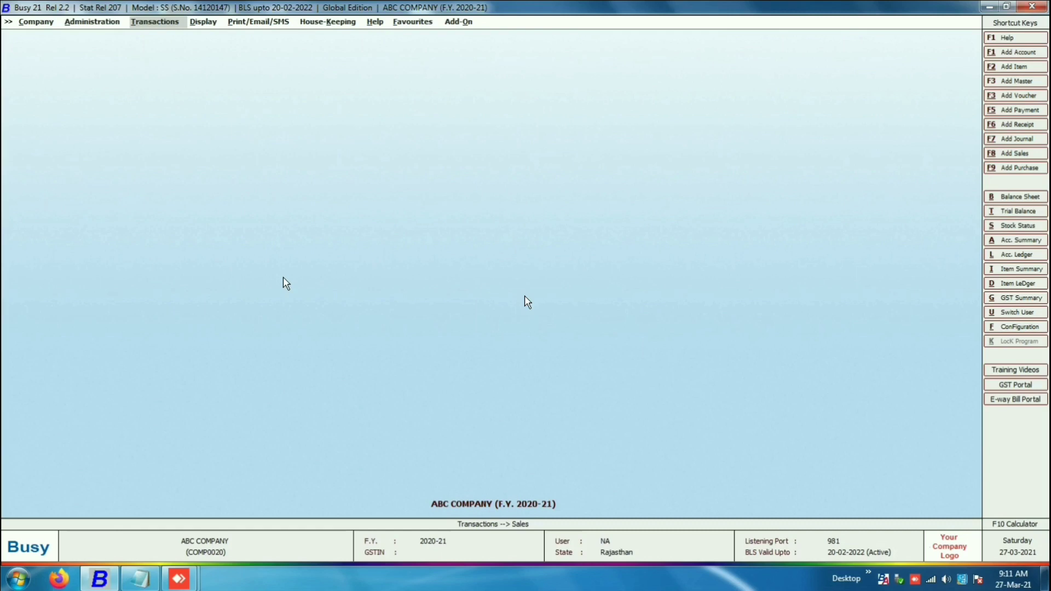
Close the currently open company, ABC COMPANY, and confirm the closure
key(Escape)
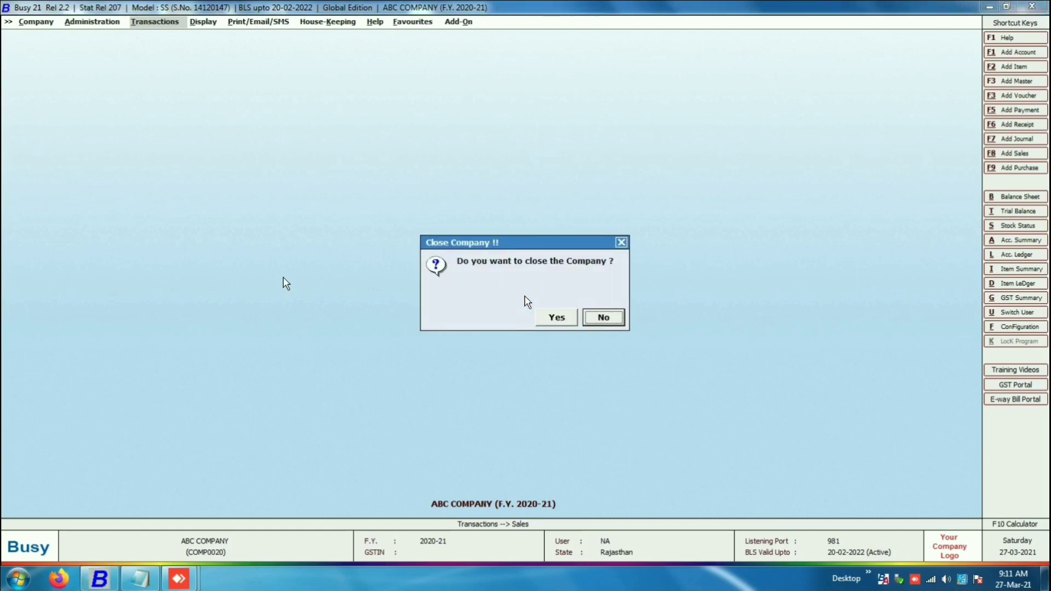
key(Escape)
key(Escape)
key(Left)
key(Return)
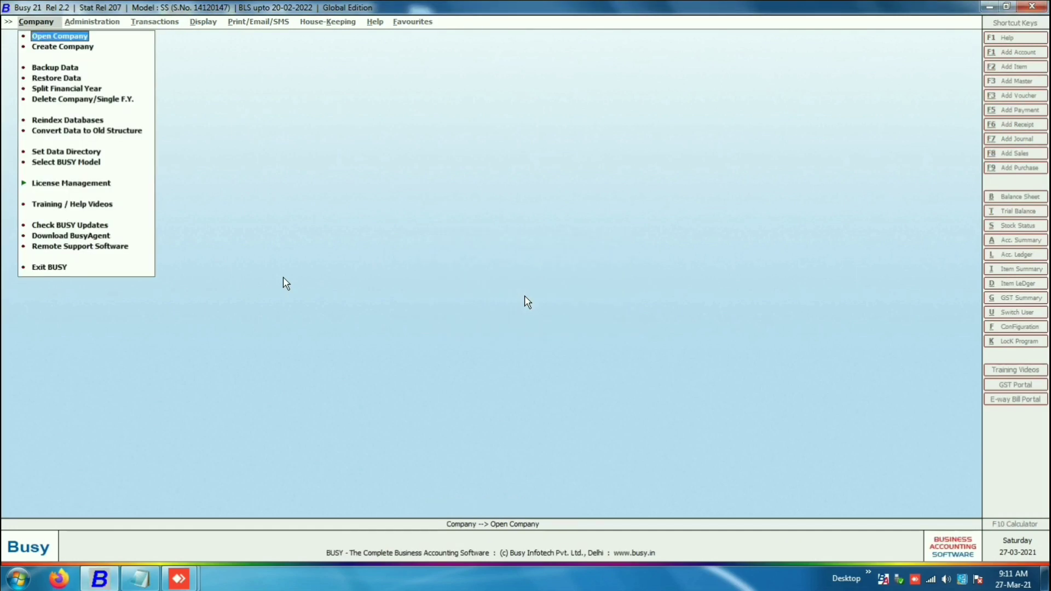
Start a data backup and choose ABC COMPANY as the company to back up
key(Down)
key(Down)
key(Down)
key(Up)
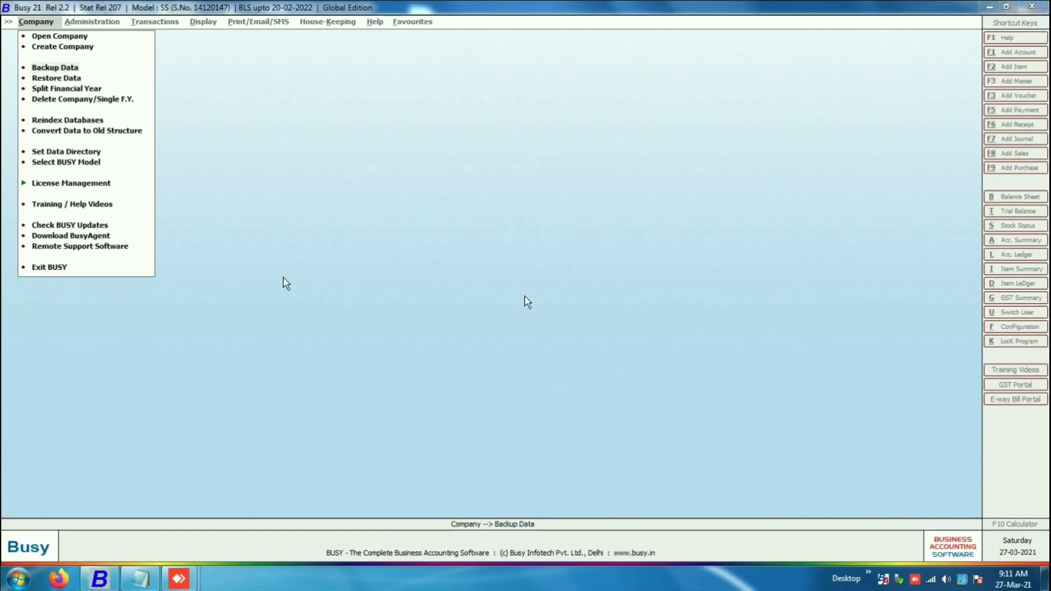
key(Return)
key(Down)
key(Return)
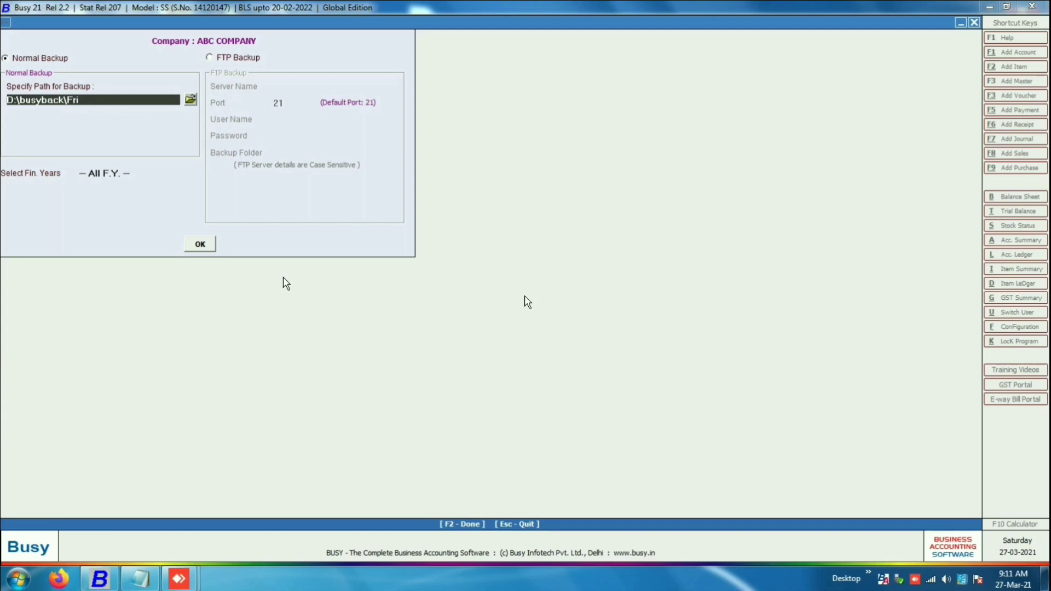
Run a normal backup of all financial years to D:\busyback\Fri, overwriting the existing backup and declining another copy
key(Return)
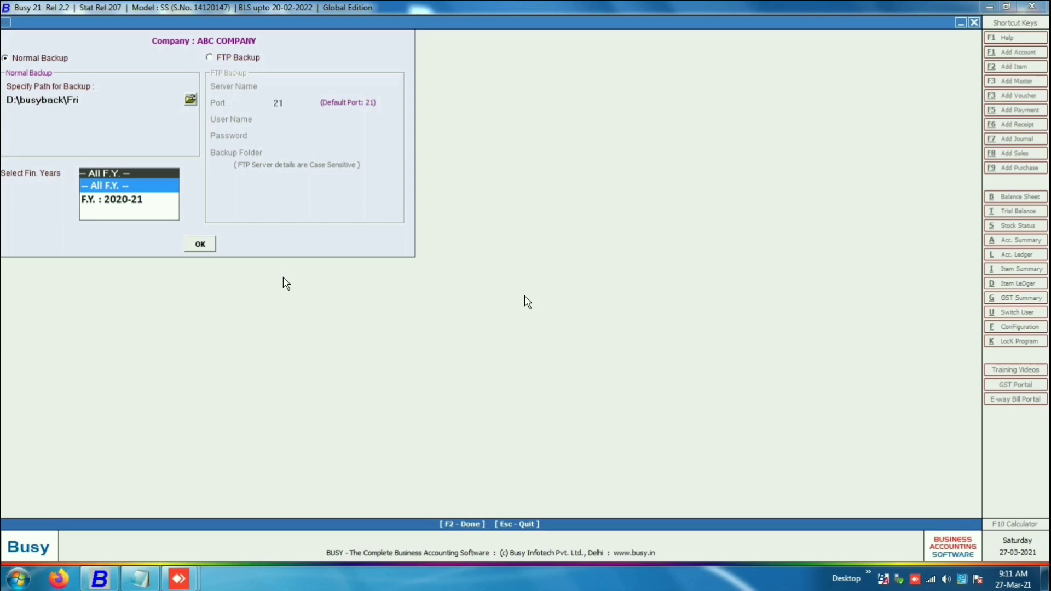
key(Return)
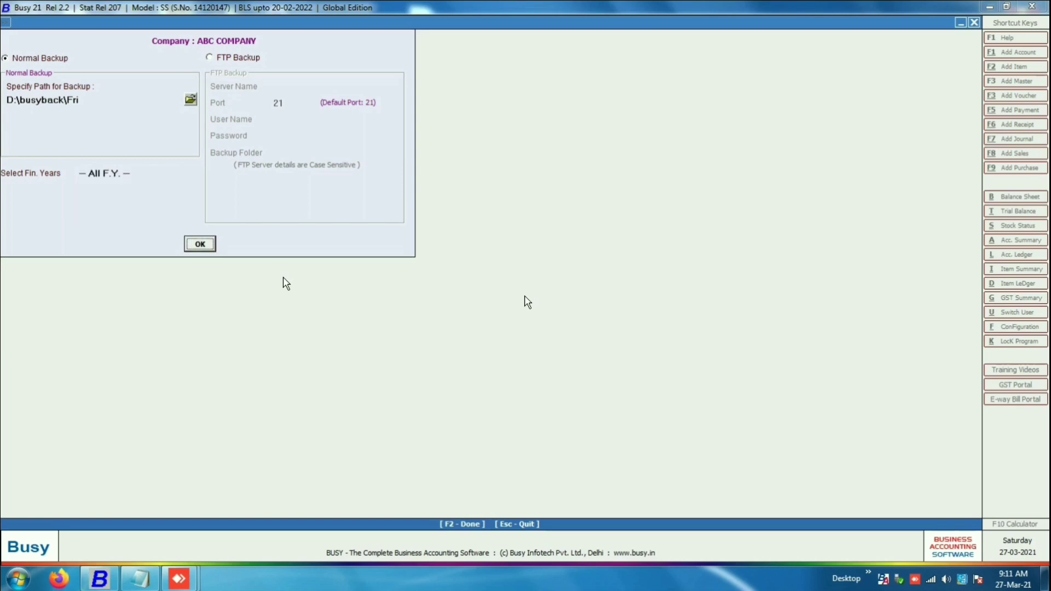
key(Return)
key(Left)
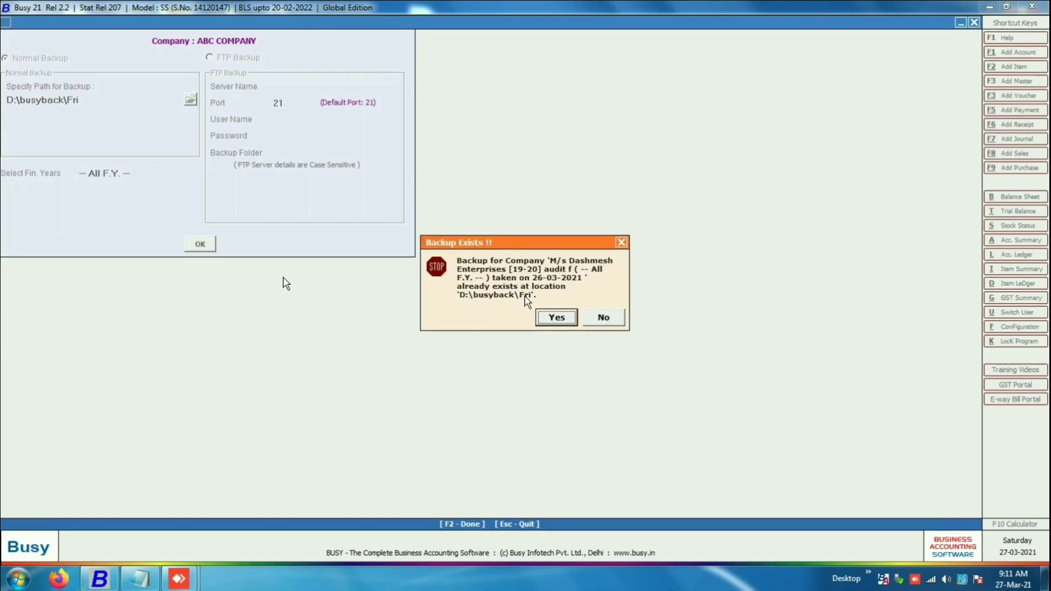
key(Return)
key(Return)
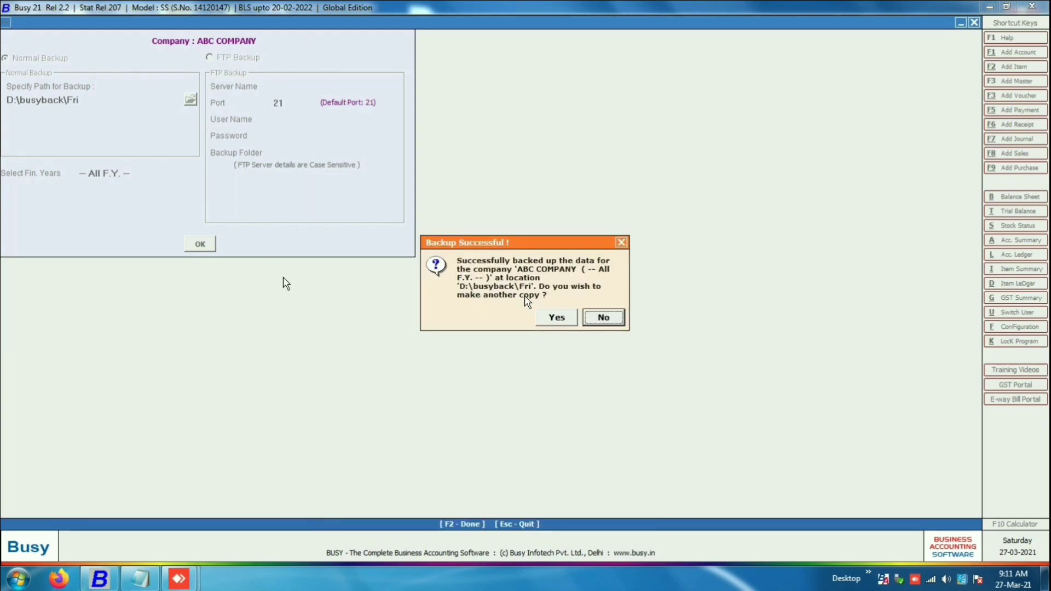
key(Return)
key(Escape)
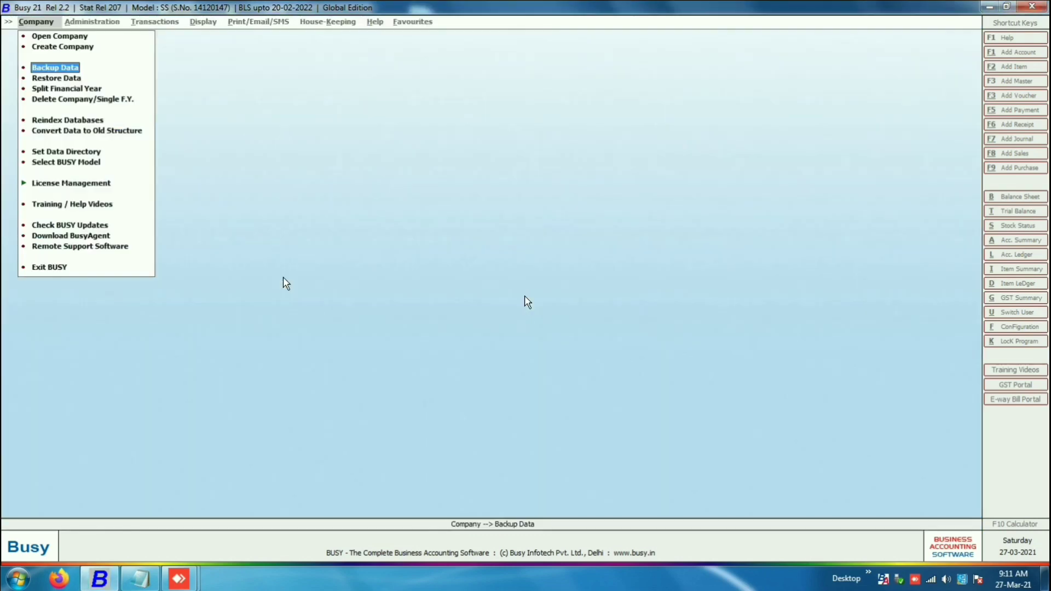
Check the year-change notes in Notepad, and look up ABC COMPANY's code and the data directory in Busy's company selection list
key(Up)
key(Up)
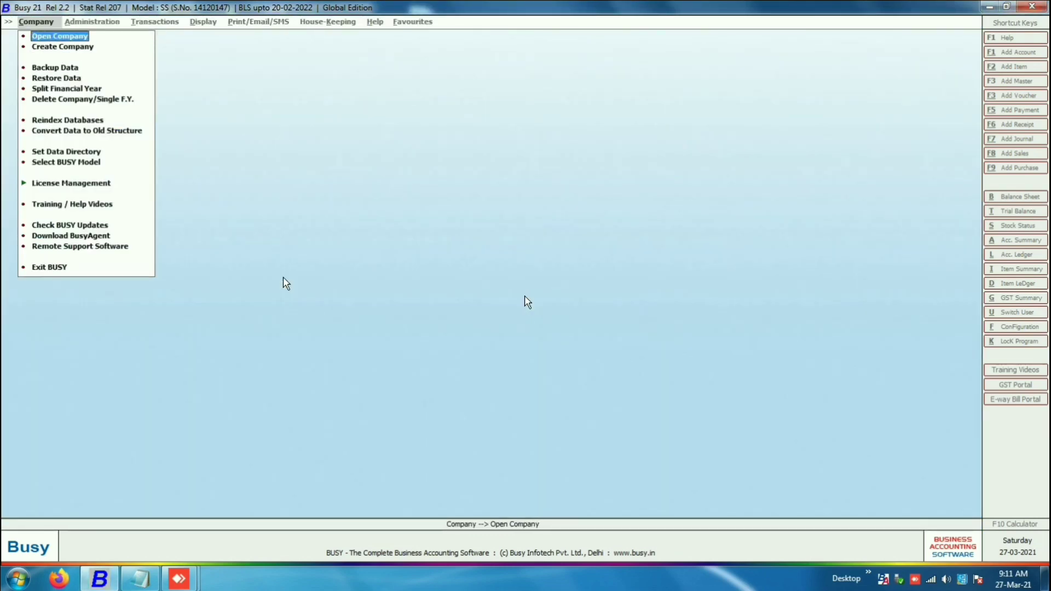
key(alt+Tab)
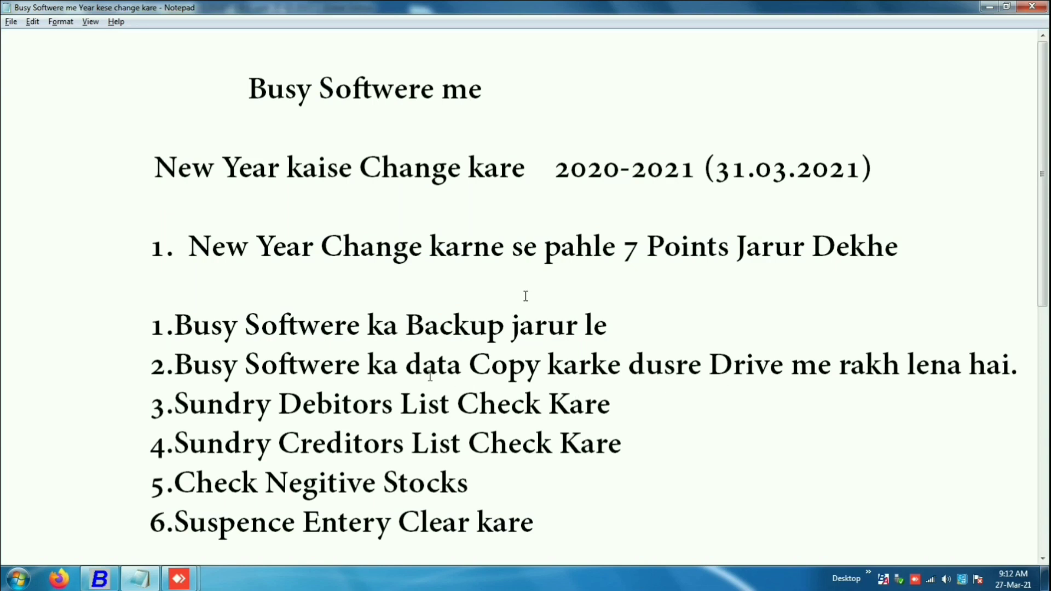
key(alt+Tab)
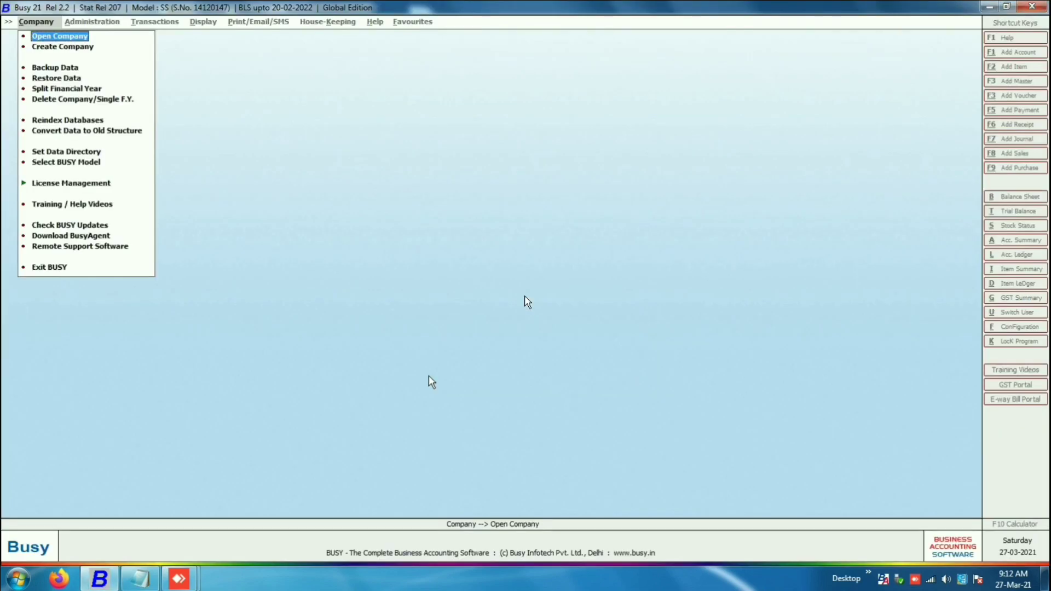
key(Return)
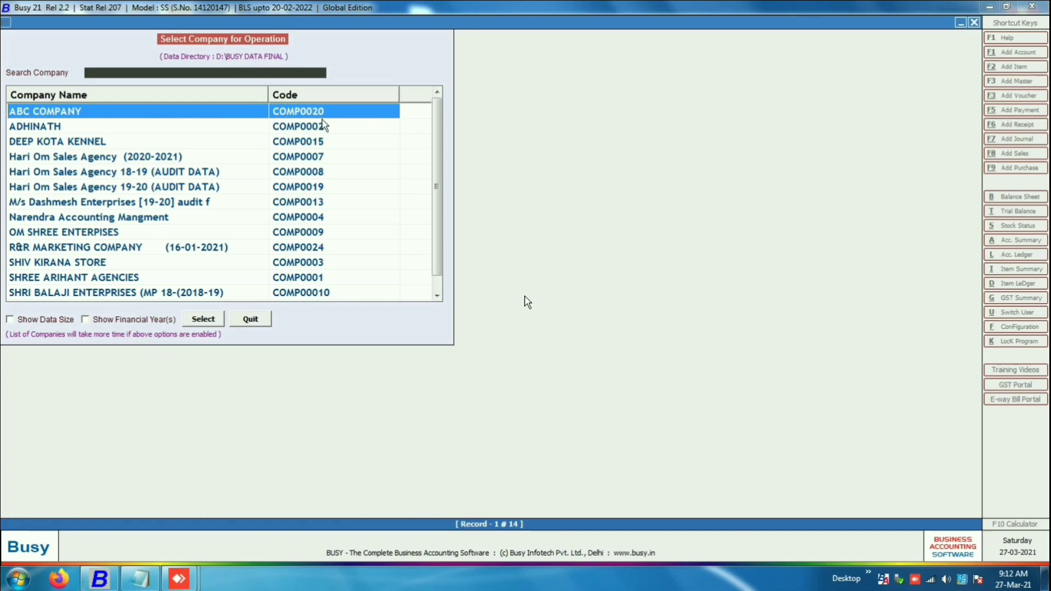
key(Escape)
key(Escape)
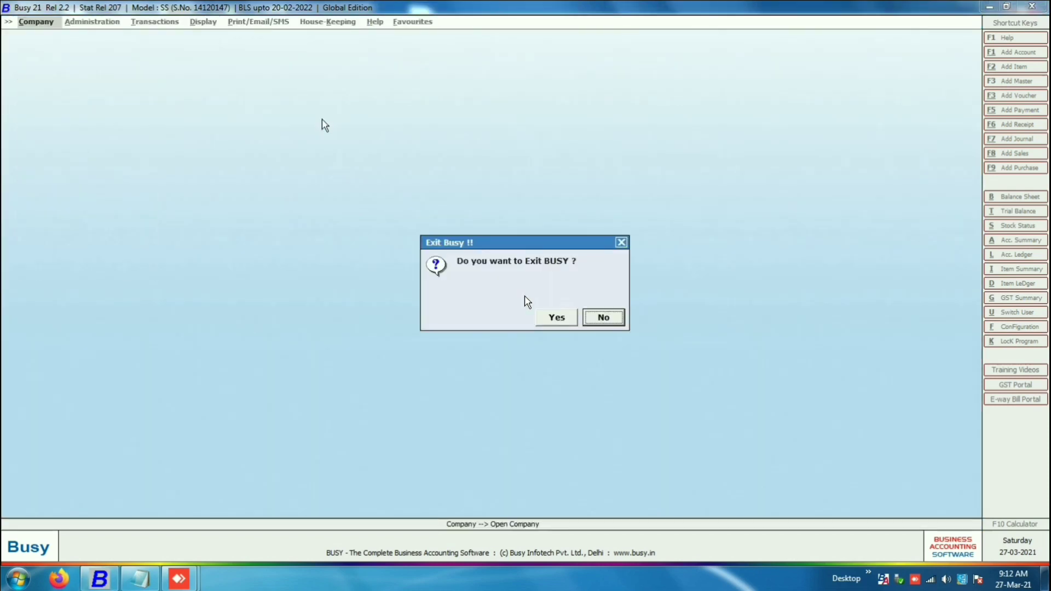
key(Escape)
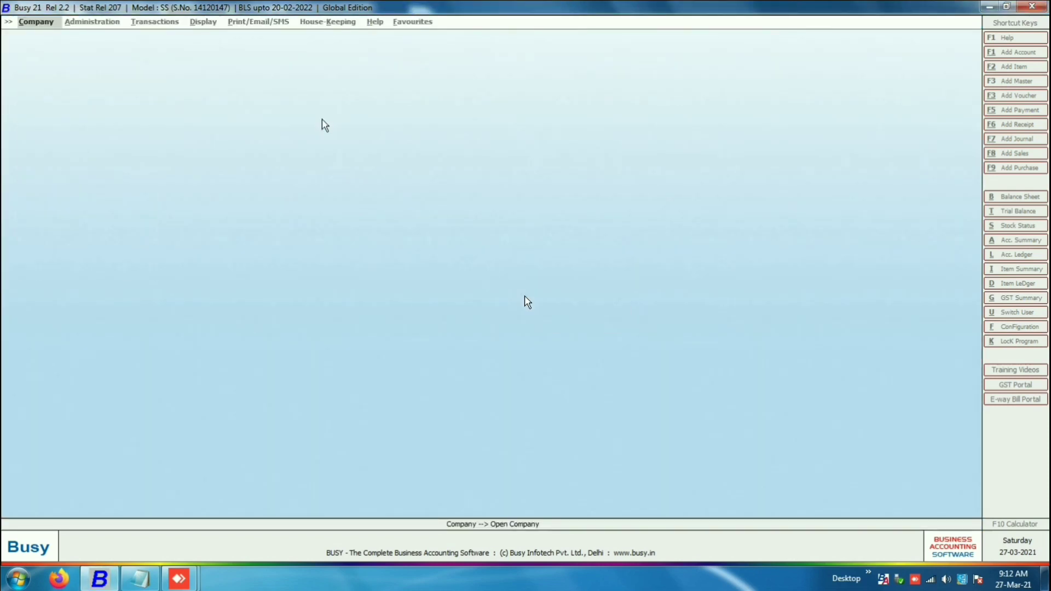
Go to the desktop and open the BUSY DATA FINAL folder on the Busy Data (D:) drive in Windows Explorer
key(super+d)
key(Down)
key(Up)
key(Up)
key(Up)
key(Up)
key(Up)
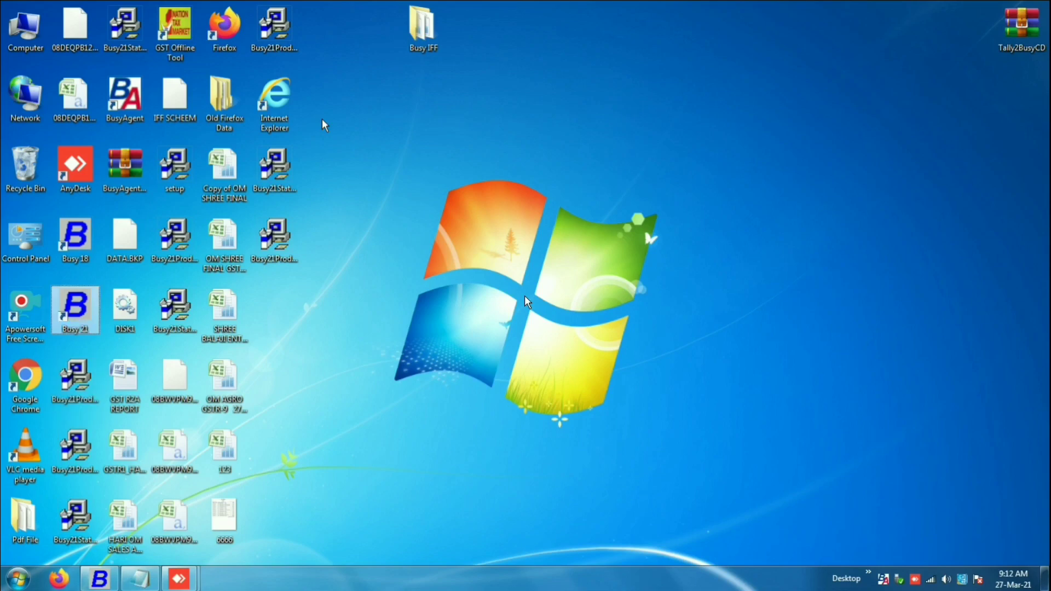
key(Left)
key(Return)
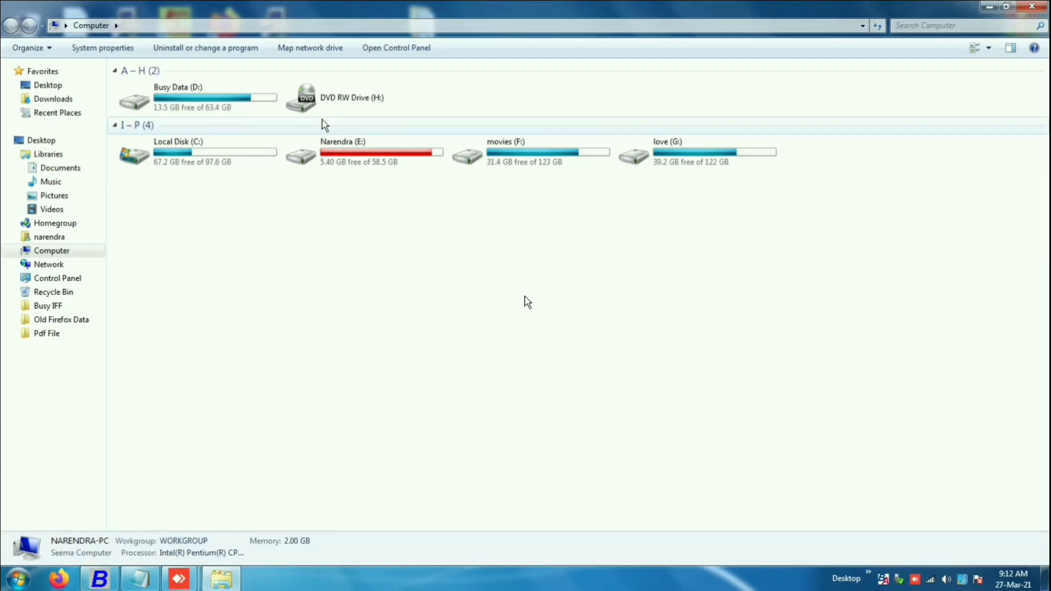
double_click(195, 94)
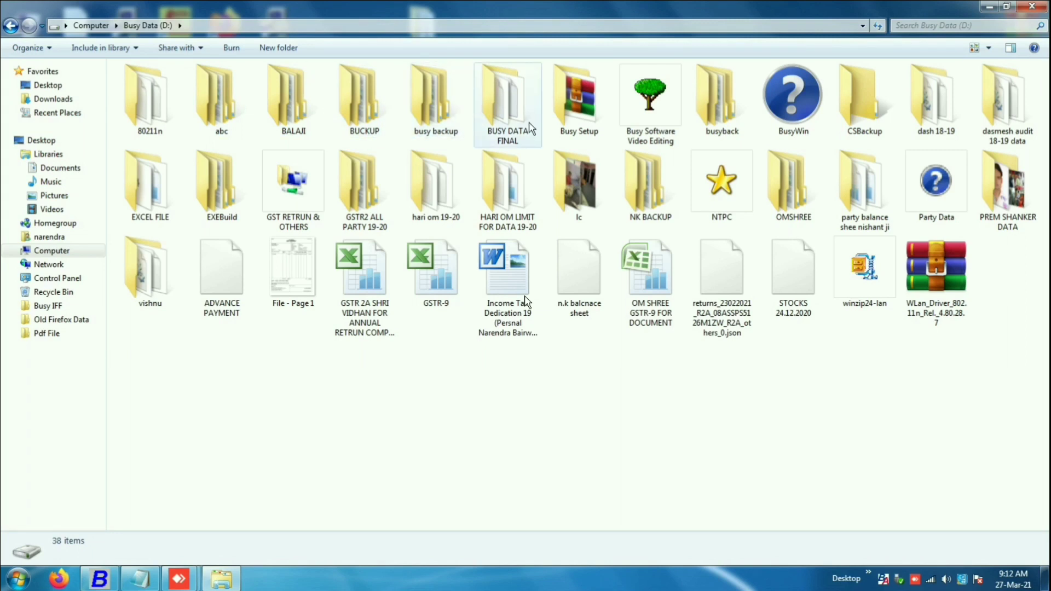
double_click(504, 119)
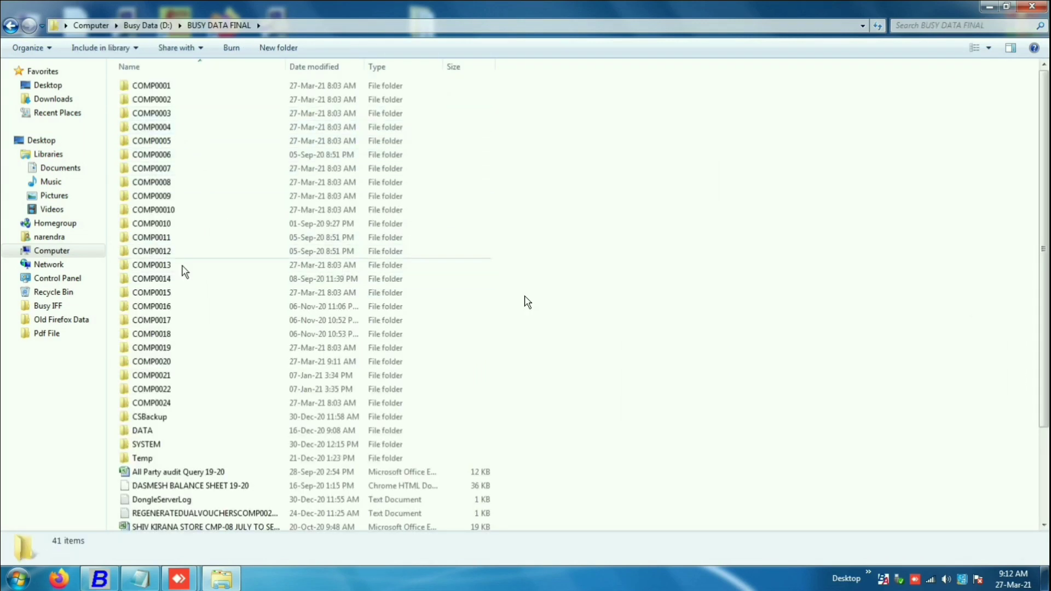
Copy the COMP0020 company data folder
click(176, 366)
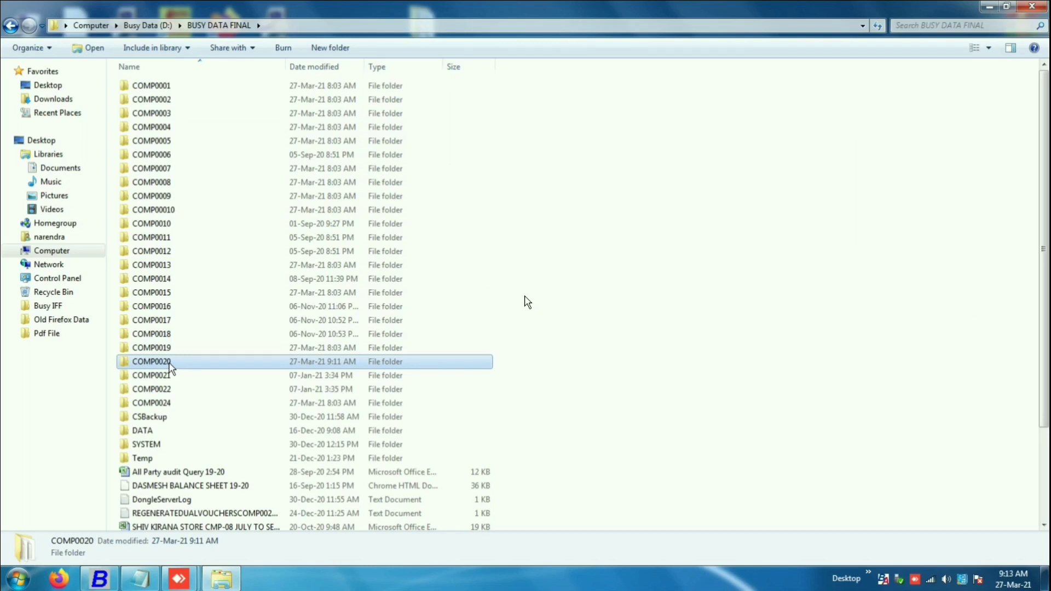
right_click(169, 366)
click(215, 285)
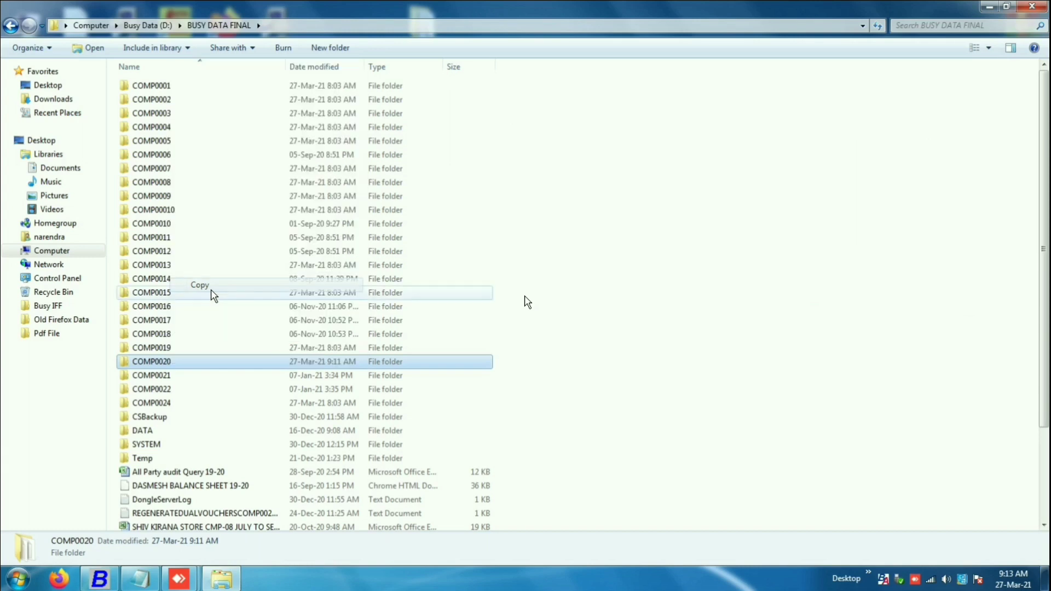
Create a folder named "abc company 31.03.2021 last data" on the love (G:) drive
click(63, 251)
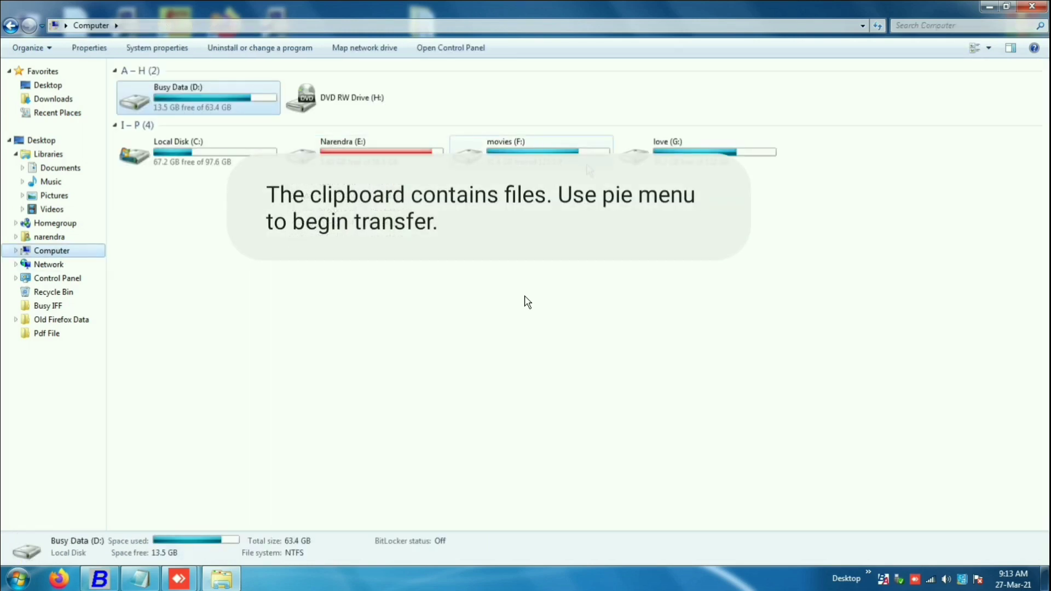
double_click(635, 153)
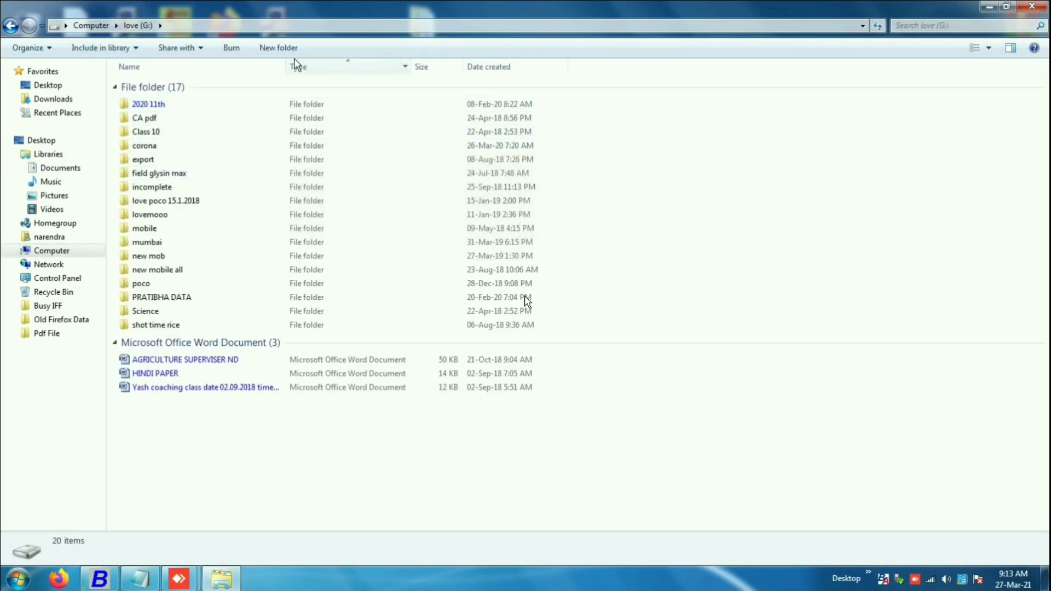
click(280, 49)
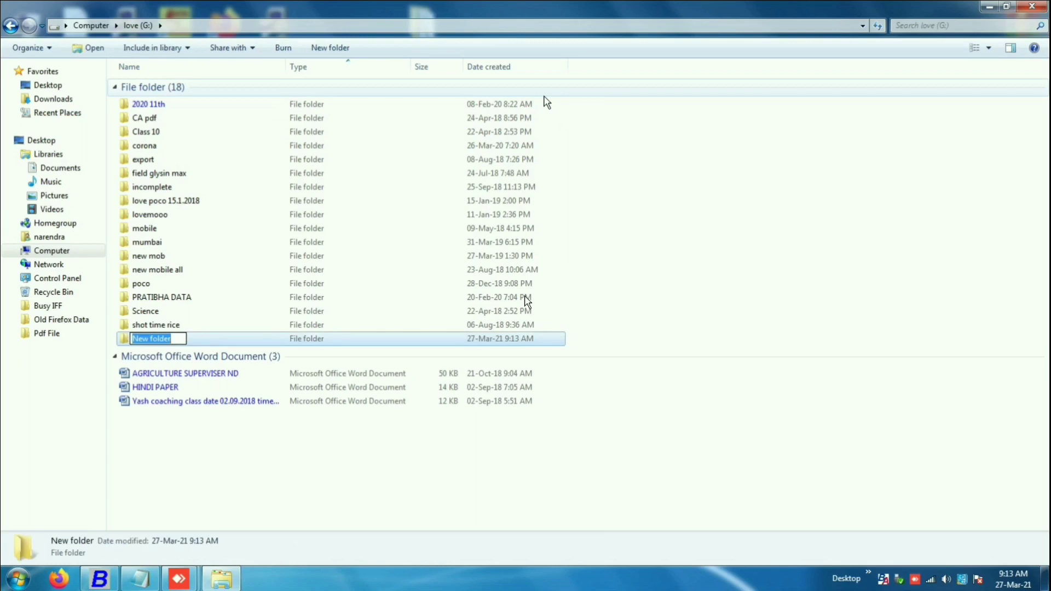
text(ab)
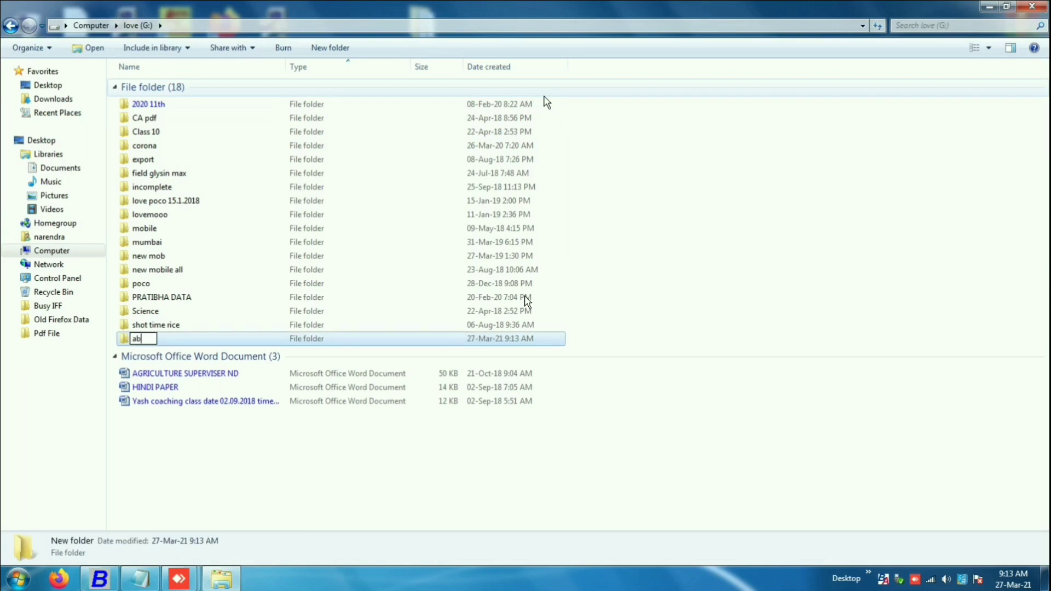
text(c compan)
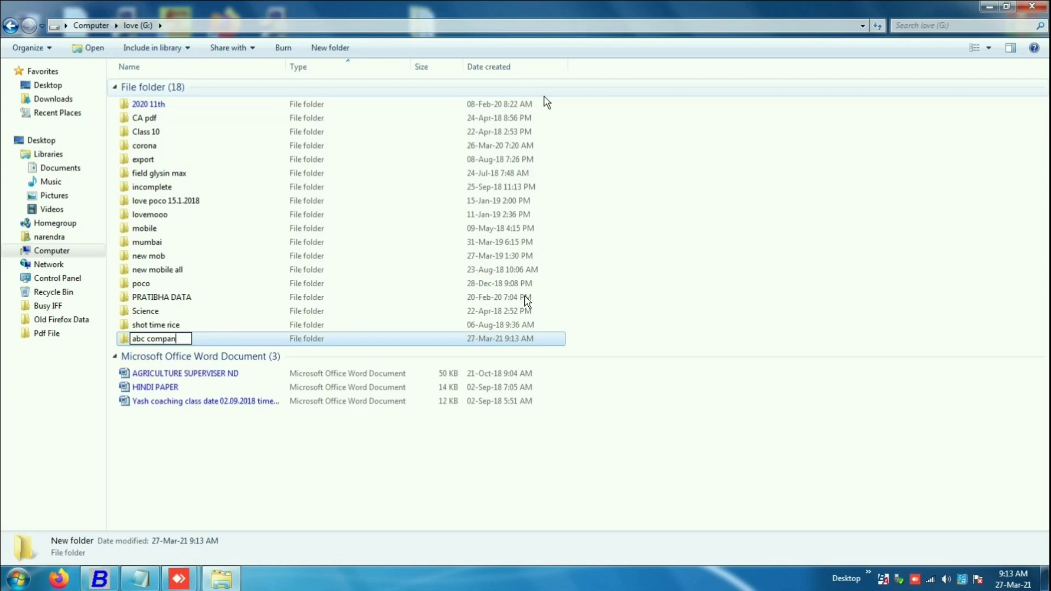
text(y 31.03.2021 )
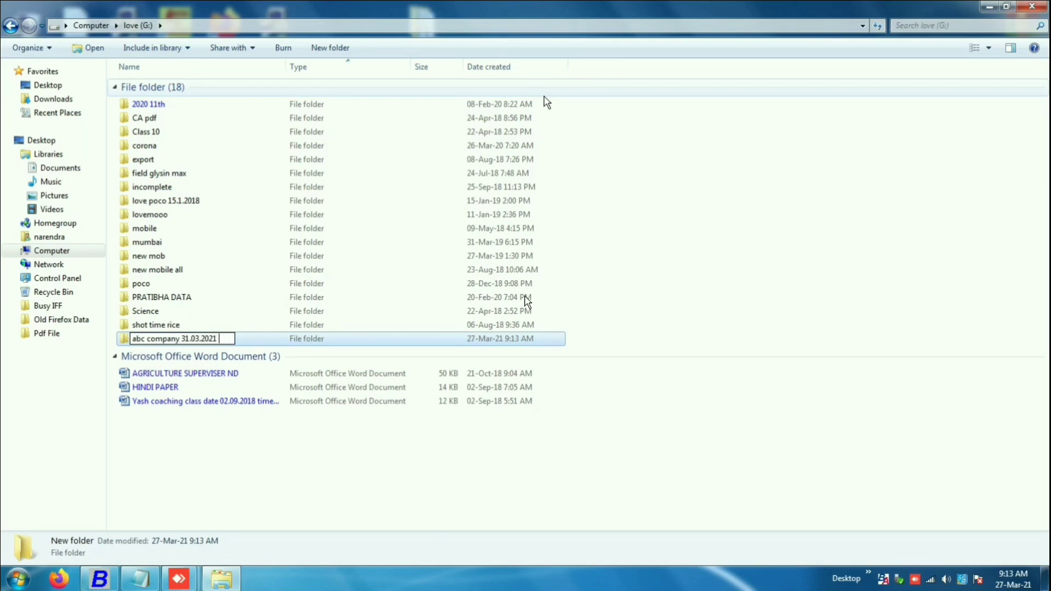
text(last data)
key(Return)
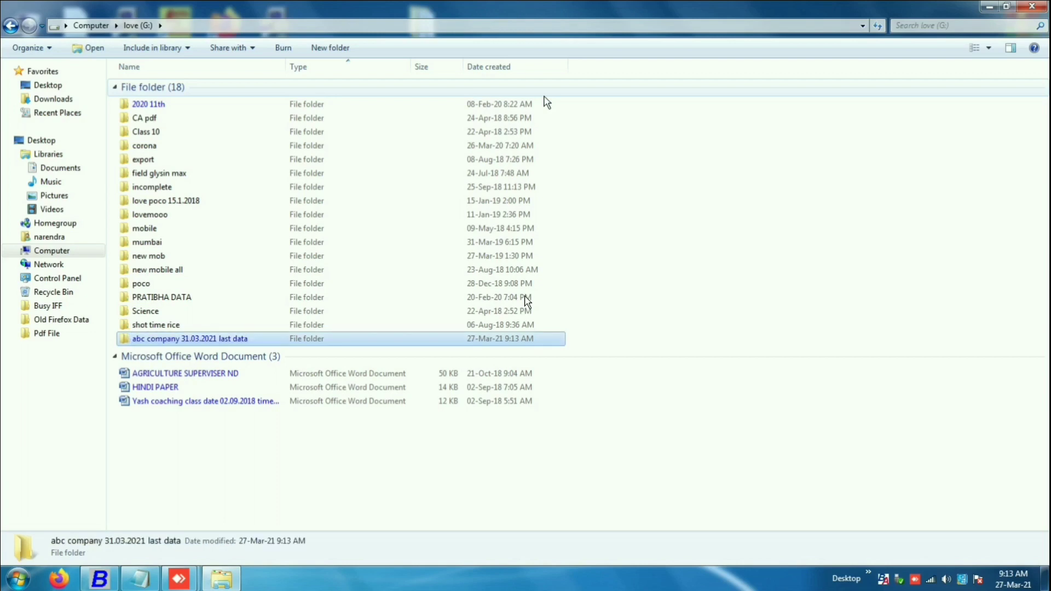
Paste the copied COMP0020 folder into "abc company 31.03.2021 last data" and return to the love (G:) drive
key(Return)
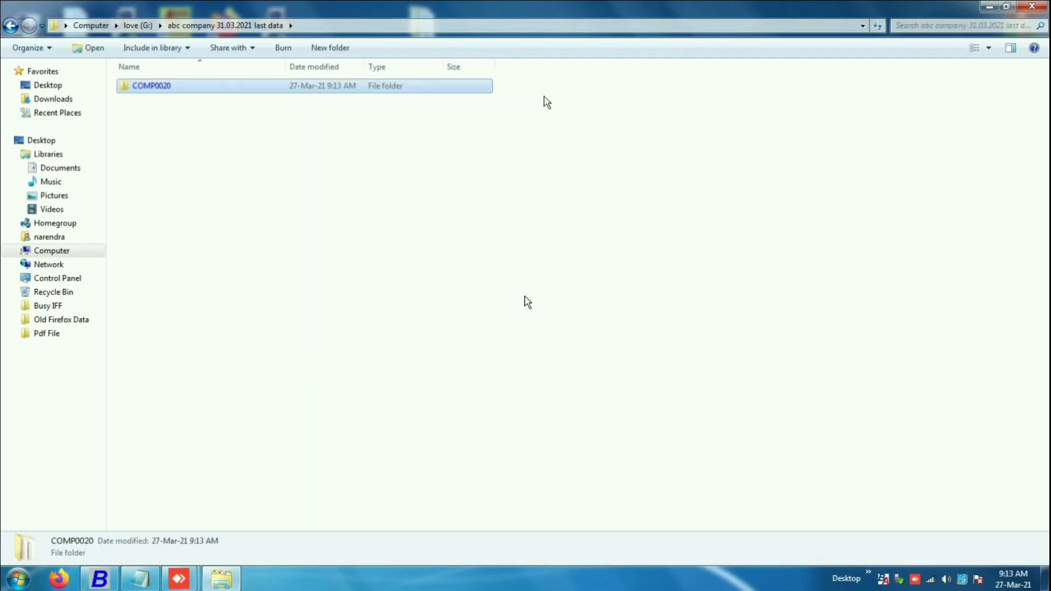
key(BackSpace)
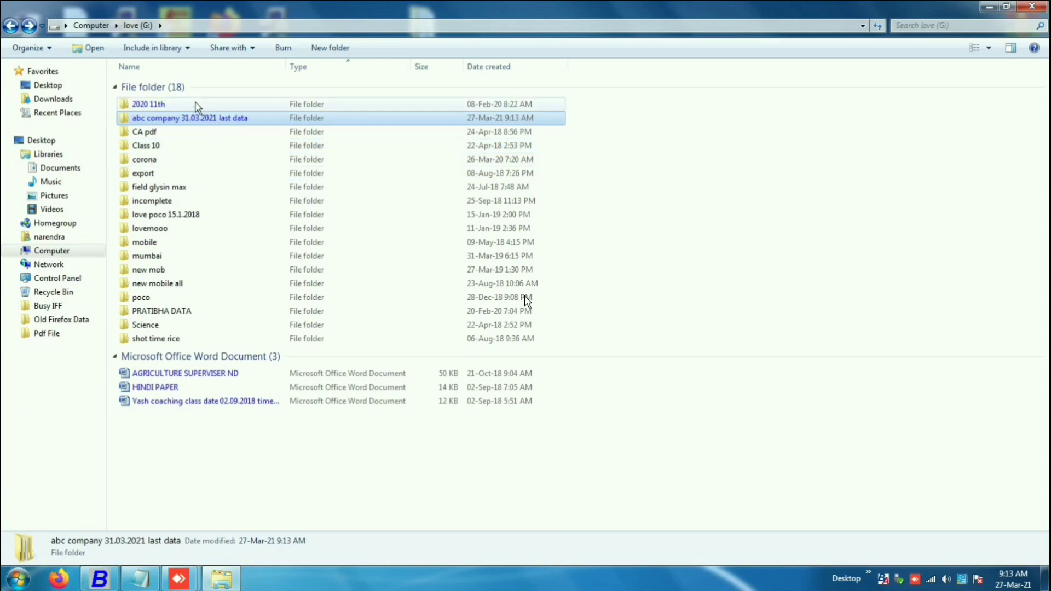
click(198, 123)
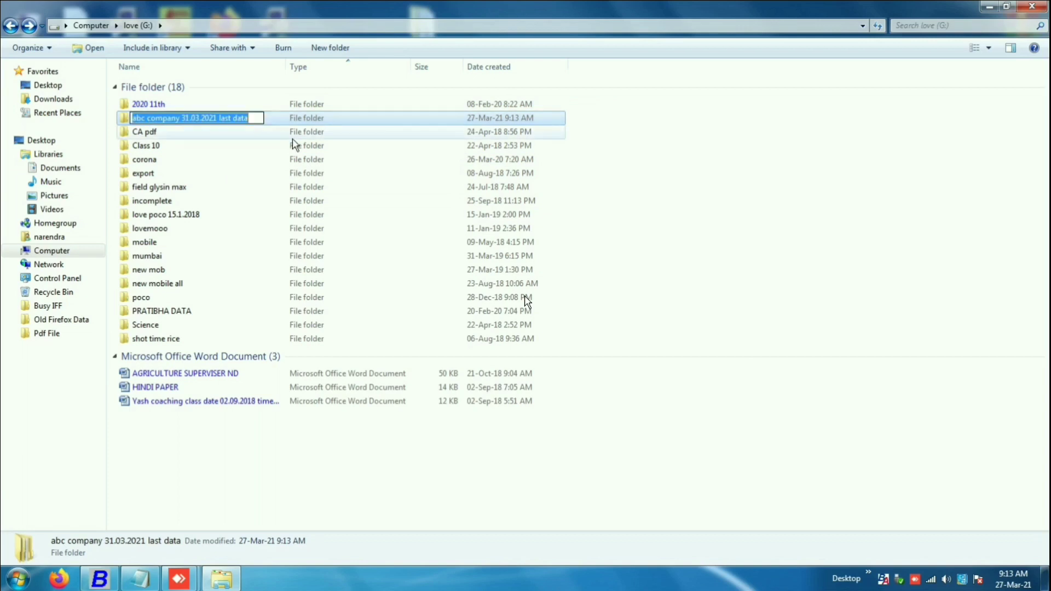
click(293, 116)
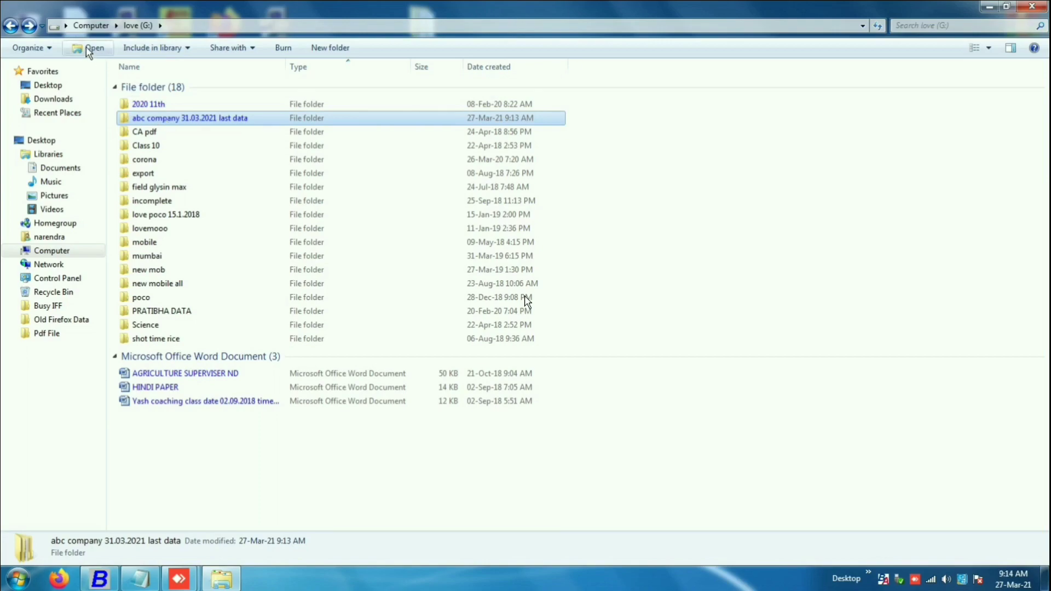
Switch to the Notepad checklist and review point 3, the Sundry Debtors list check
click(100, 579)
click(152, 572)
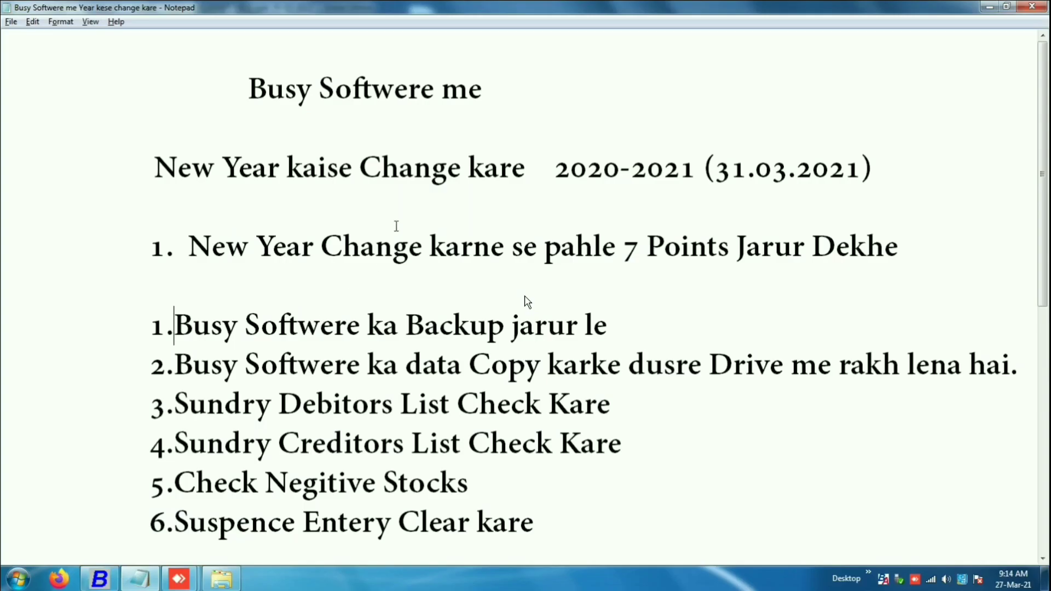
click(175, 405)
key(Right)
key(Right)
key(Right)
key(Left)
key(Left)
key(Left)
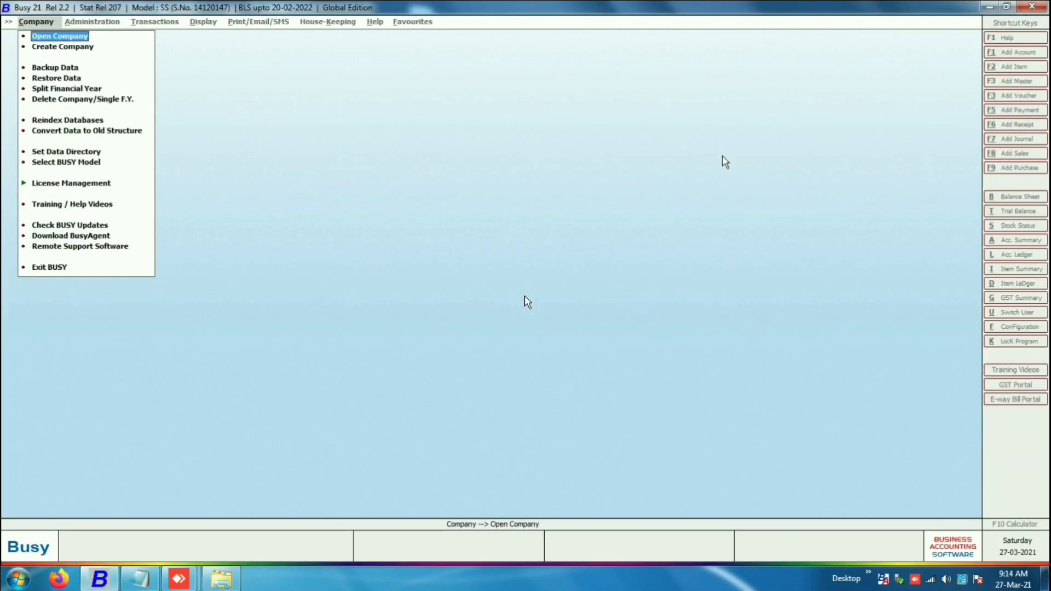
Open ABC COMPANY for 2020-21 and generate its balance sheet for all voucher series groups from 01-04-2020 to 31-03-2021
key(Return)
key(Return)
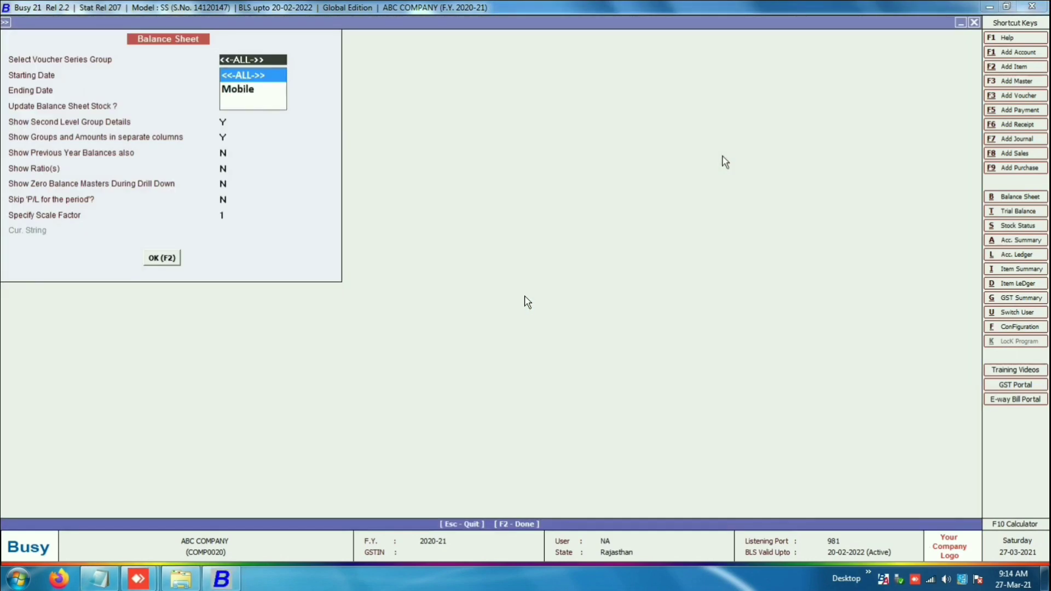
key(Return)
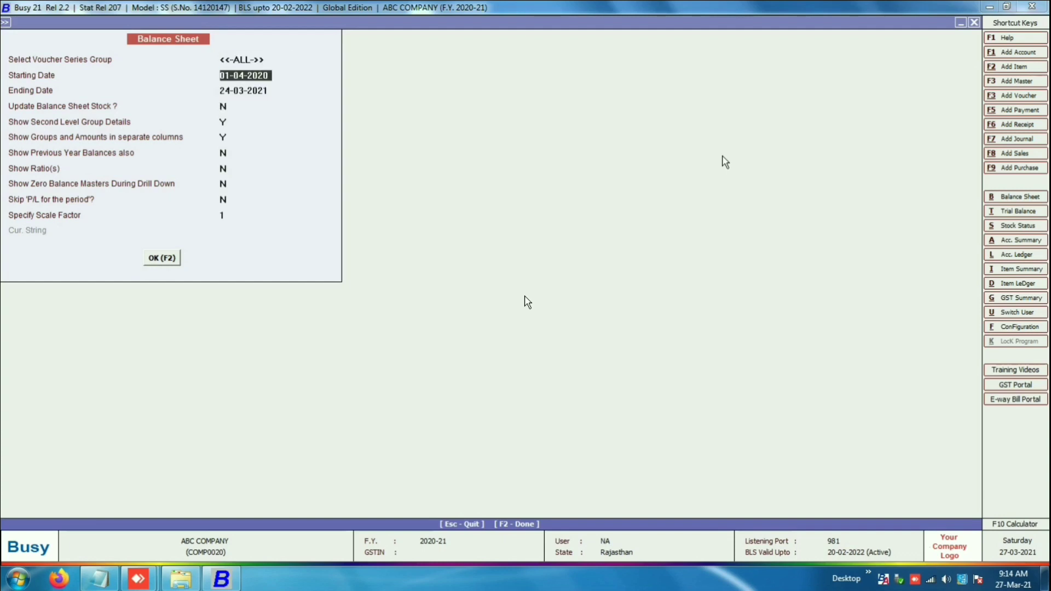
key(Return)
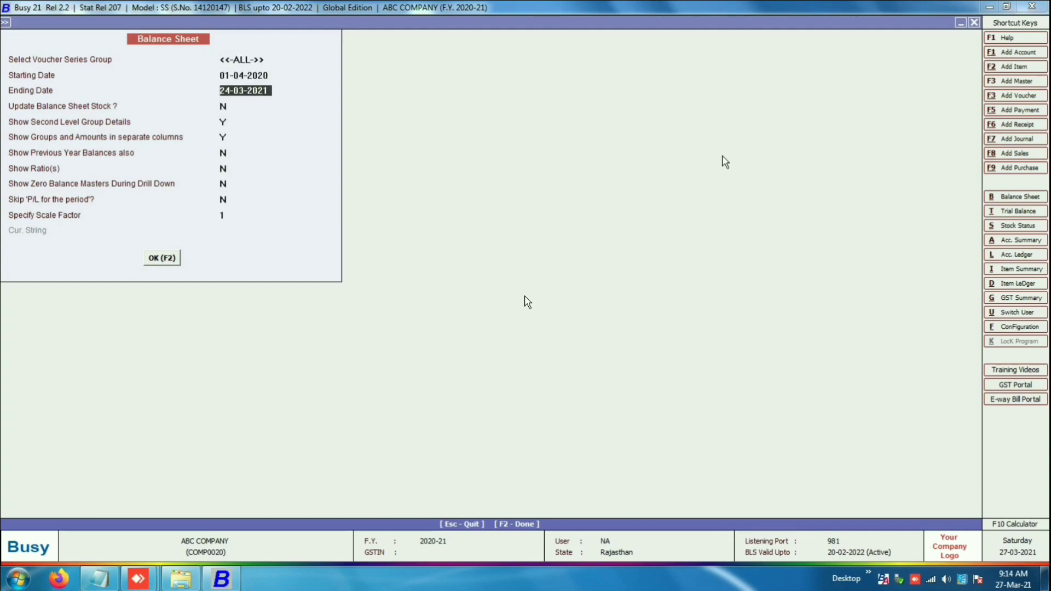
text(31.03)
key(Return)
key(Return)
key(Return)
key(Return)
key(Return)
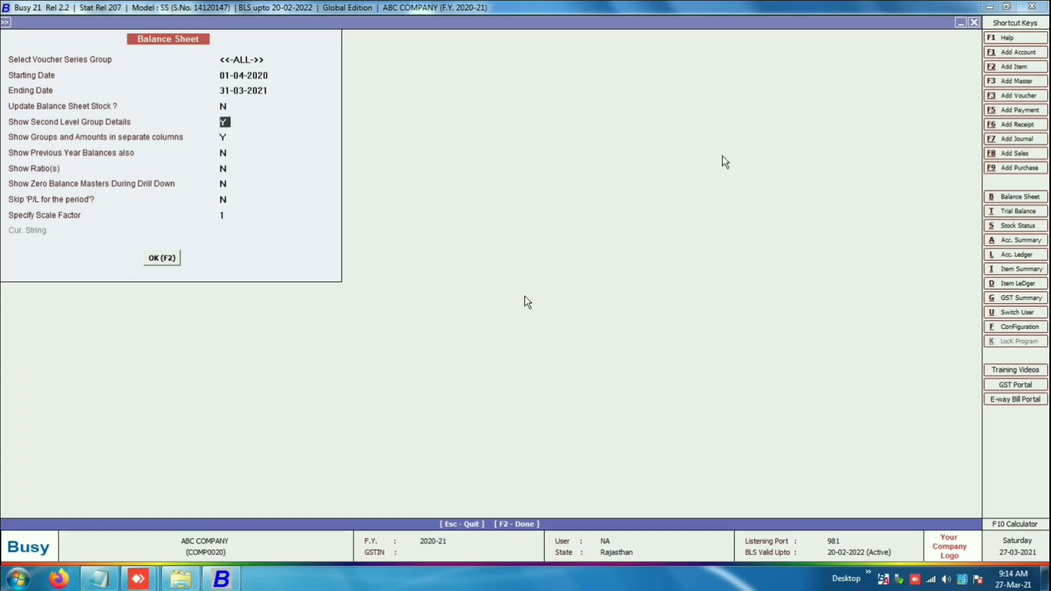
key(F2)
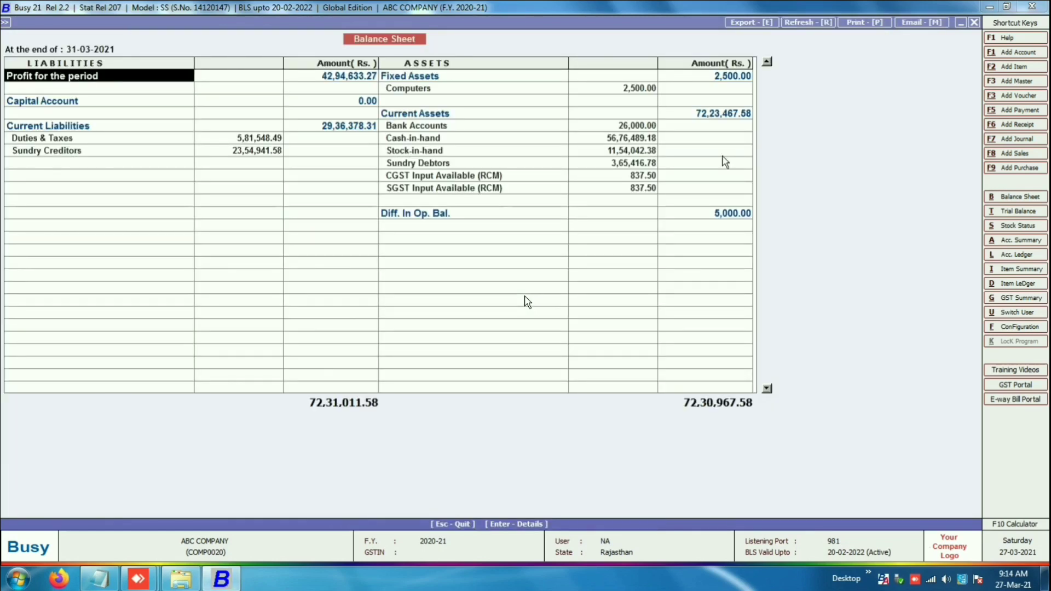
Open the Sundry Debtors group balances from the balance sheet and look through the listed party accounts
key(Right)
key(Down)
key(Down)
key(Down)
key(Down)
key(Down)
key(Down)
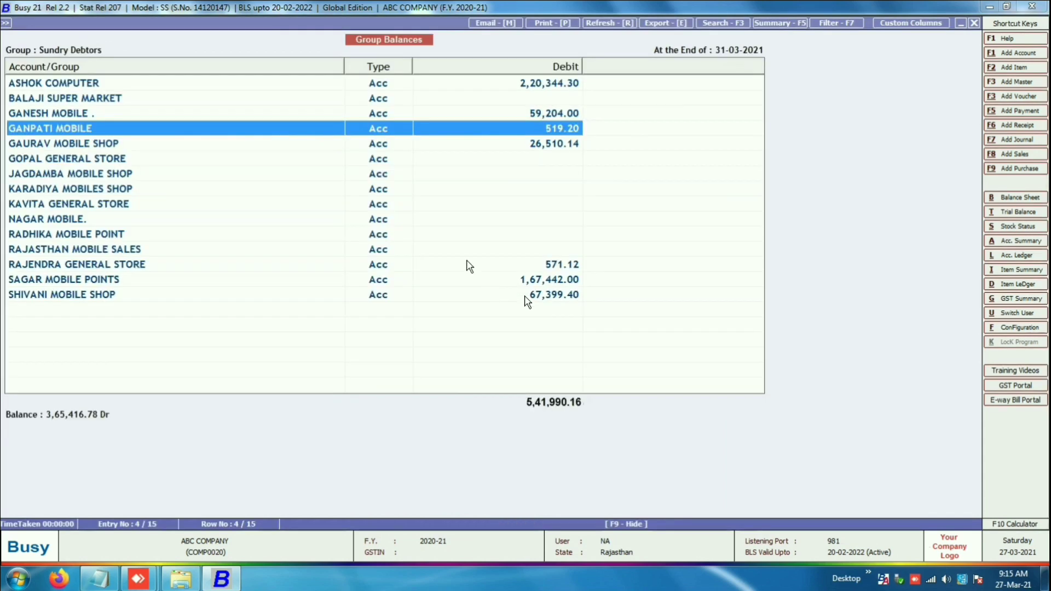
click(467, 263)
key(Up)
key(Up)
key(Up)
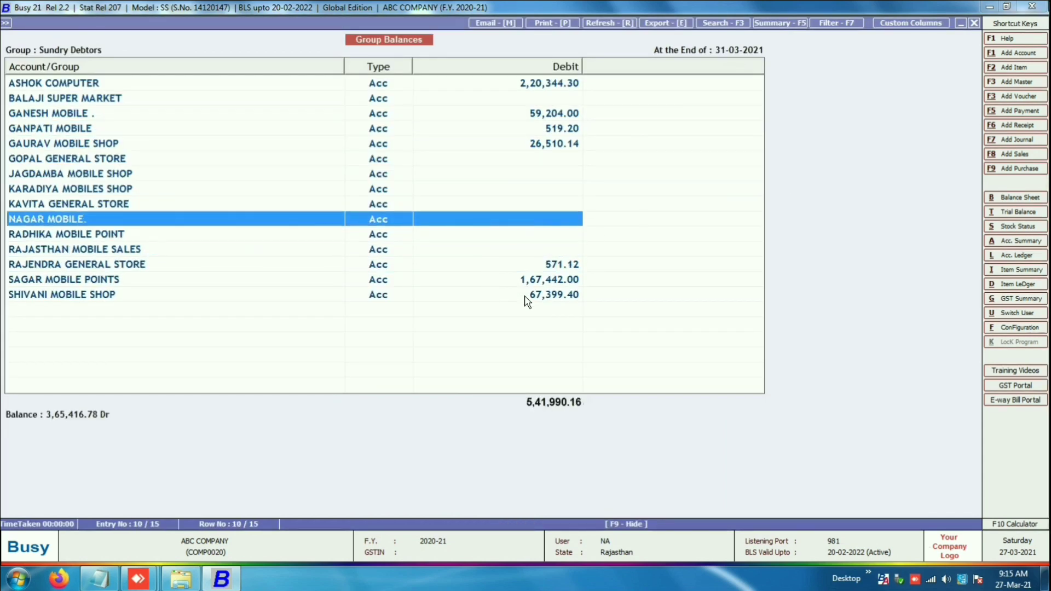
Open the monthly summary of RAJENDRA GENERAL STORE and drill into its May account ledger
key(Down)
key(Down)
key(Down)
key(Down)
key(Up)
key(Return)
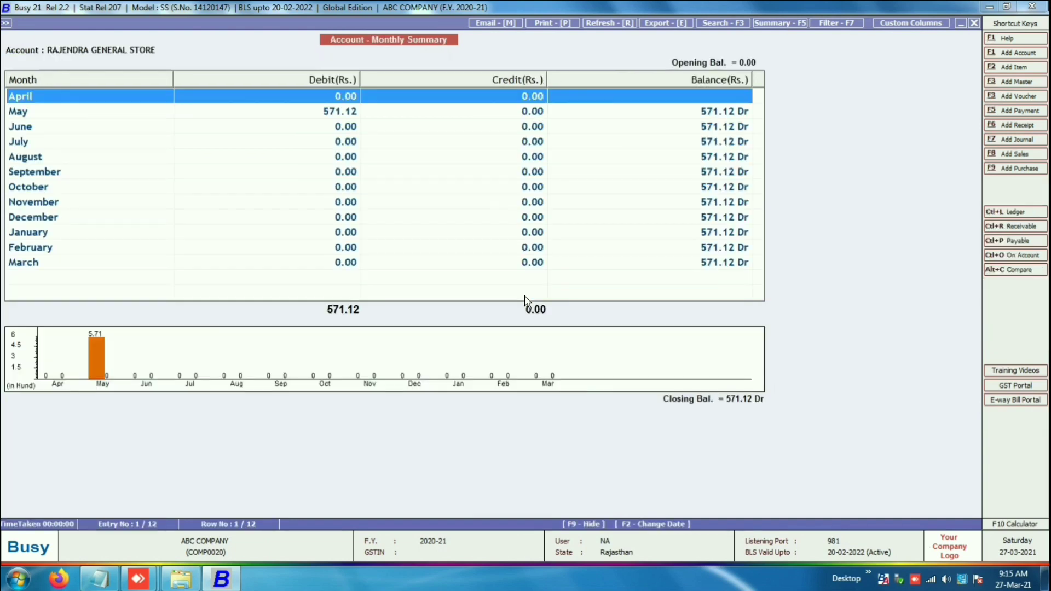
key(Down)
key(Down)
key(Down)
key(Down)
key(Up)
key(Up)
key(Up)
key(Return)
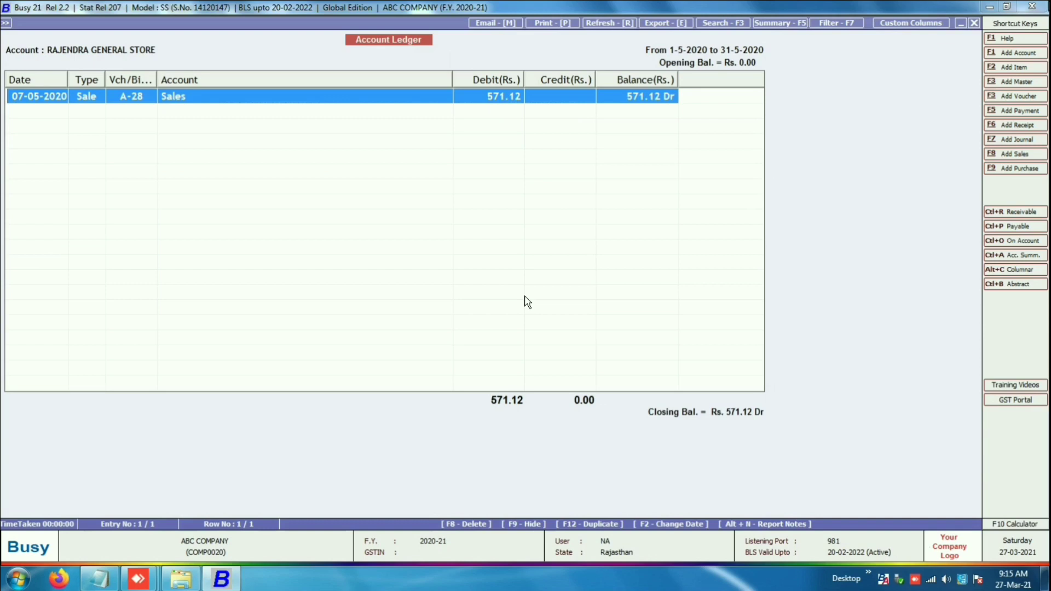
Check the months after May in the RAJENDRA GENERAL STORE summary for payments and return to the Sundry Debtors list
key(Escape)
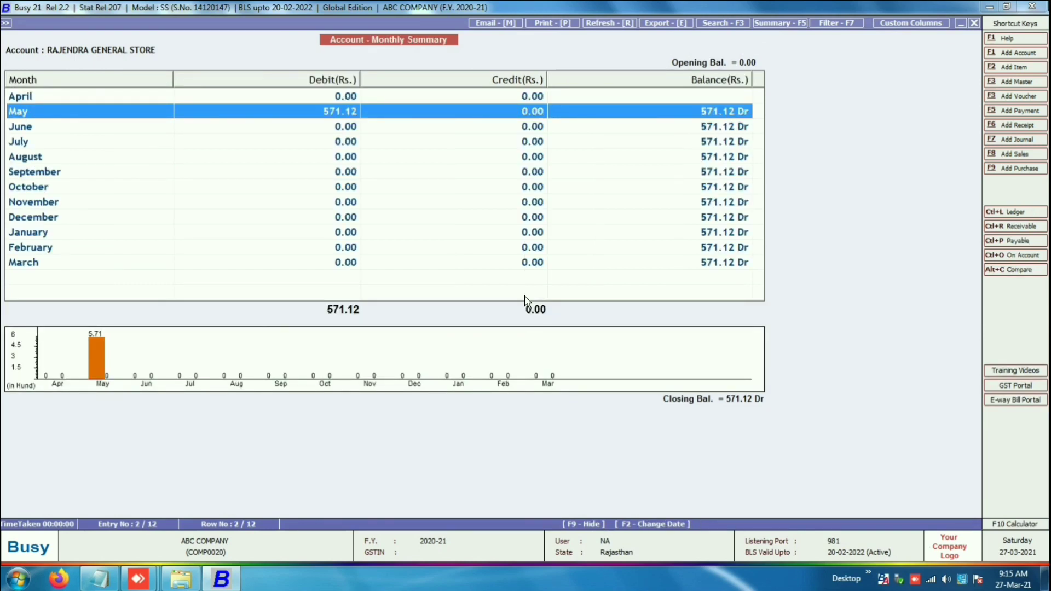
key(Down)
key(Down)
key(Down)
key(Down)
key(Down)
key(Down)
key(Down)
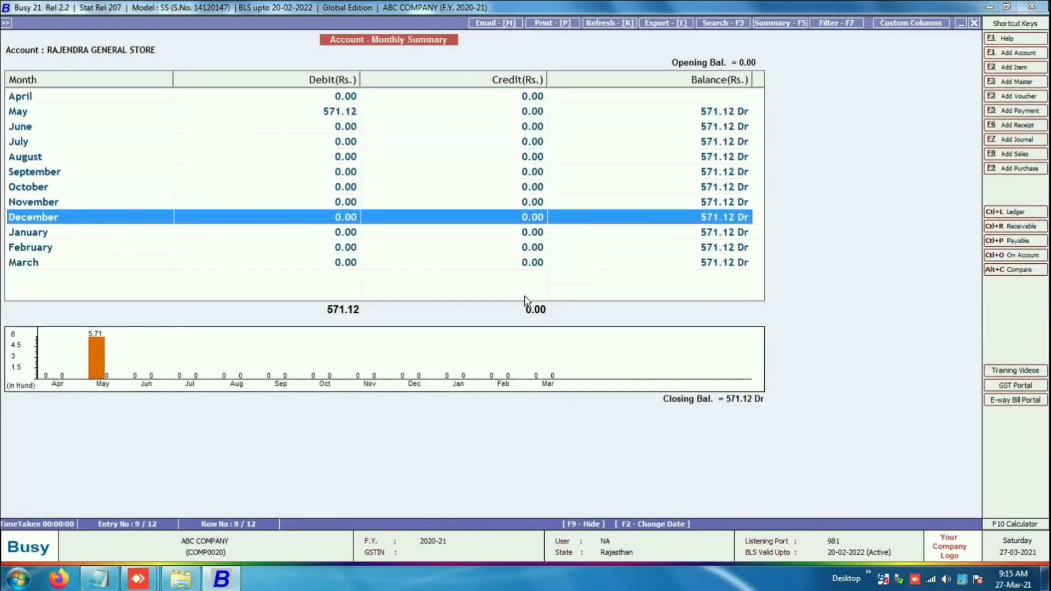
key(Up)
key(Up)
key(Up)
key(Up)
key(Up)
key(Up)
key(Up)
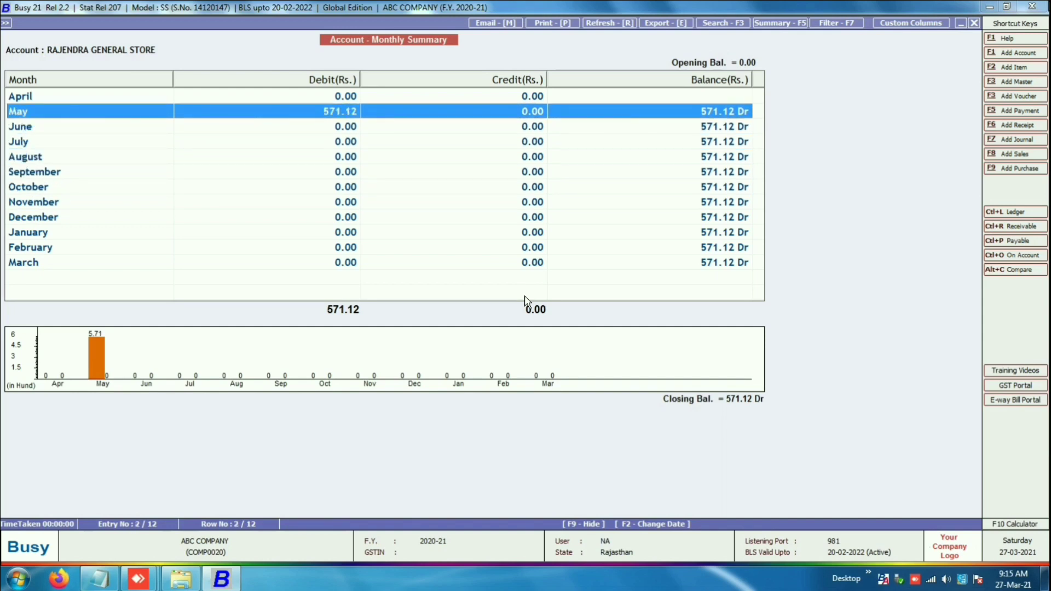
key(Escape)
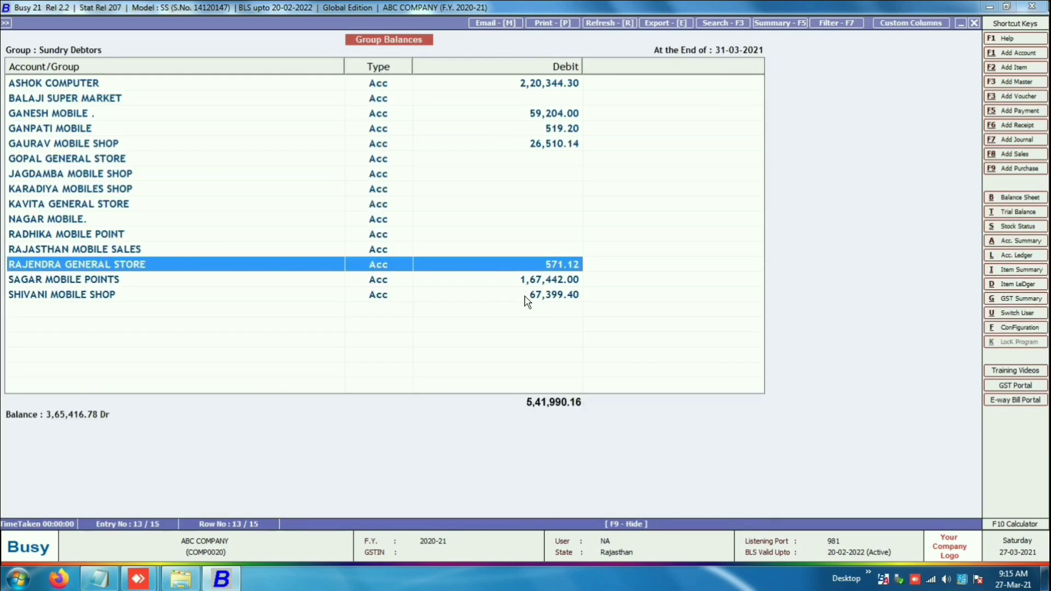
Open the monthly summary of GANPATI MOBILE from the Sundry Debtors list
key(Up)
key(Up)
key(Up)
key(Up)
key(Up)
key(Up)
key(Up)
key(Up)
key(Up)
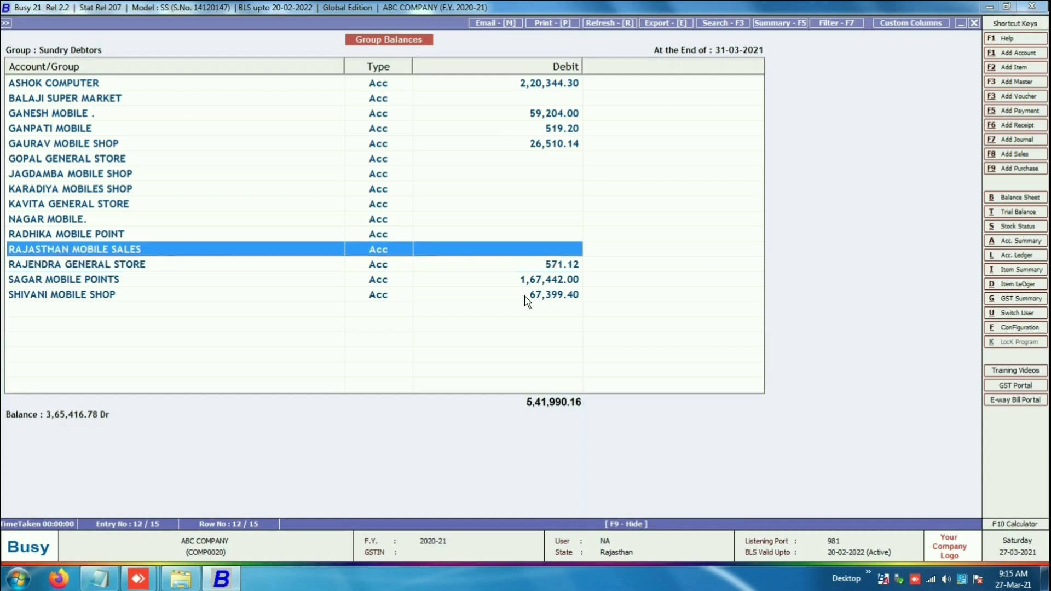
key(Return)
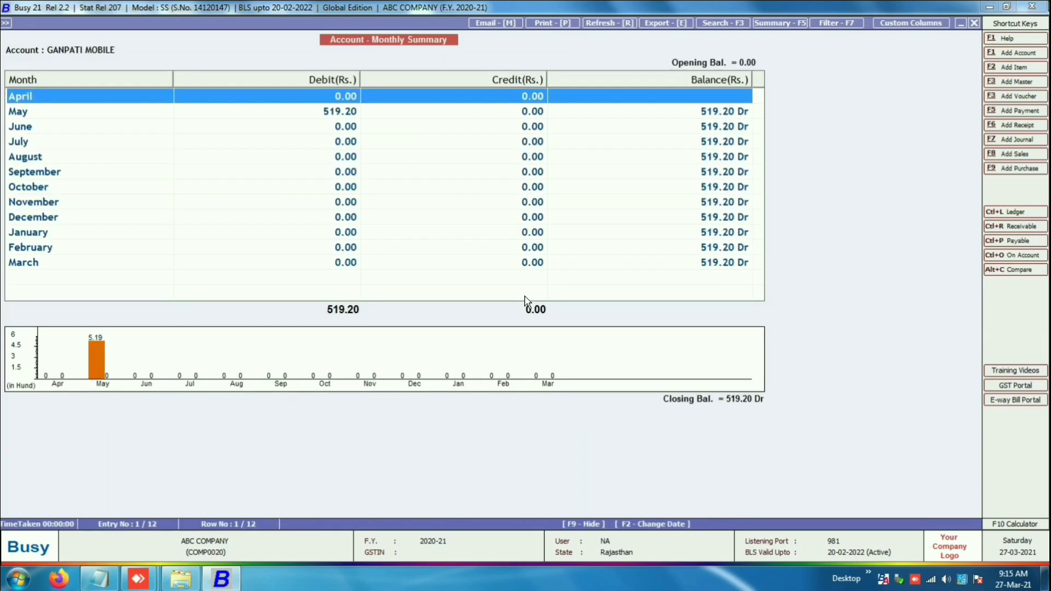
Inspect GANPATI MOBILE's May ledger and its sales voucher A-30, then return to the monthly summary
key(Down)
key(Down)
key(Up)
key(Return)
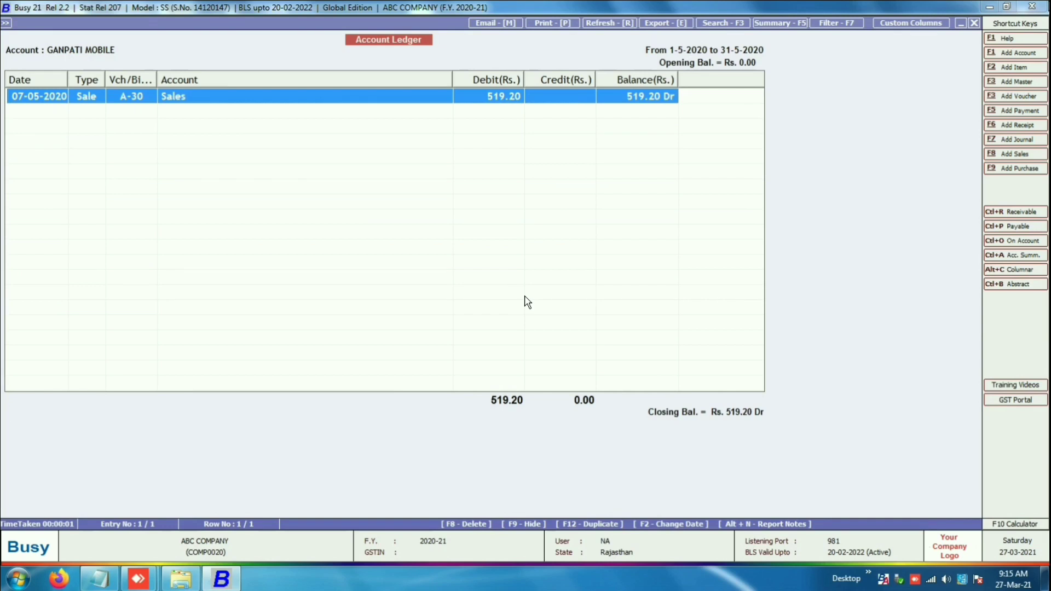
key(Return)
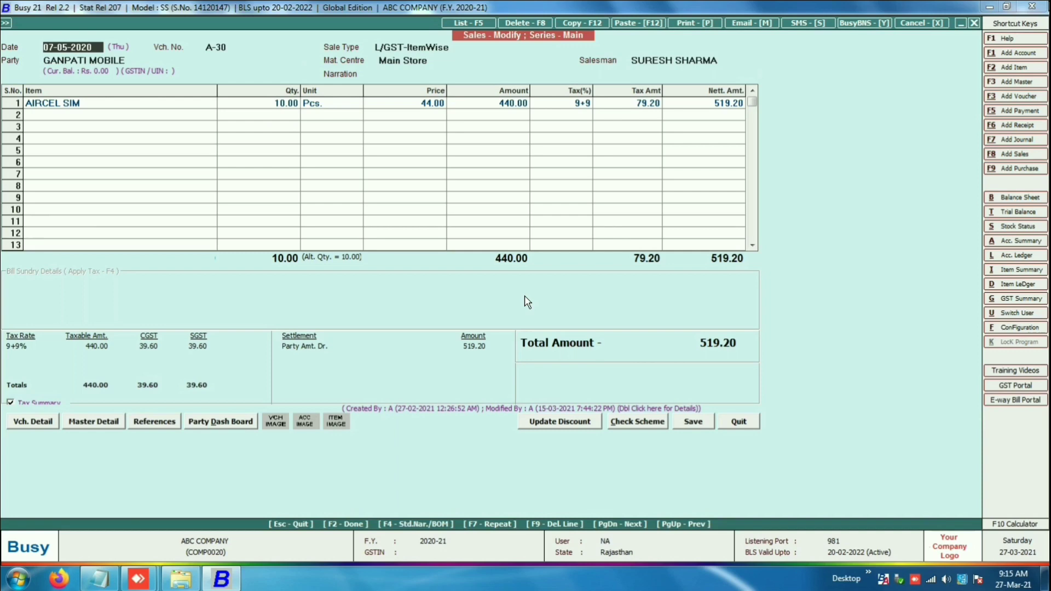
key(Escape)
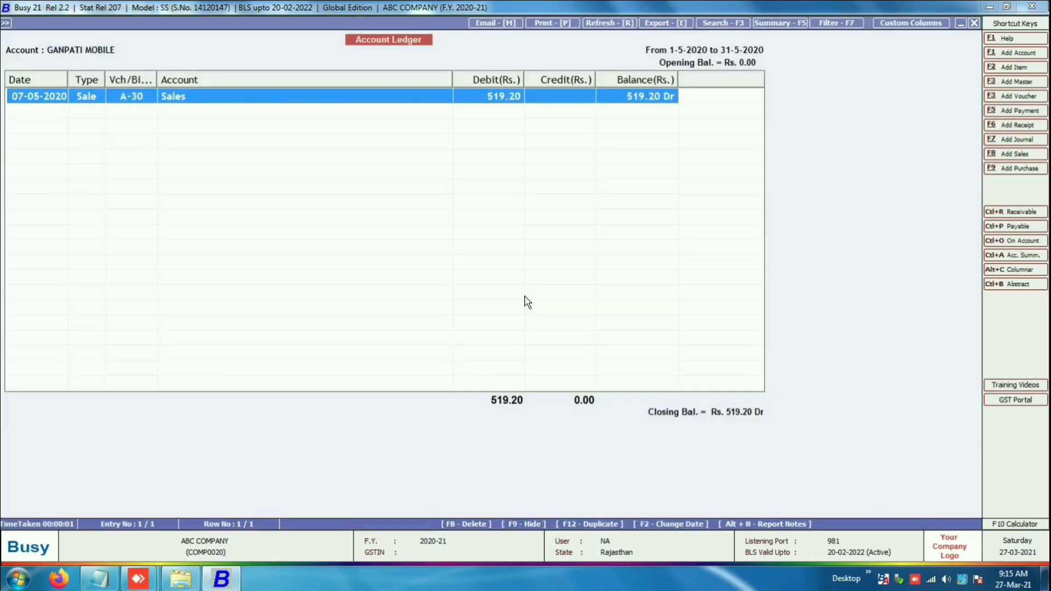
key(Escape)
Examine GANPATI MOBILE's balances and credits for the months around and after May
key(Down)
key(Down)
key(Down)
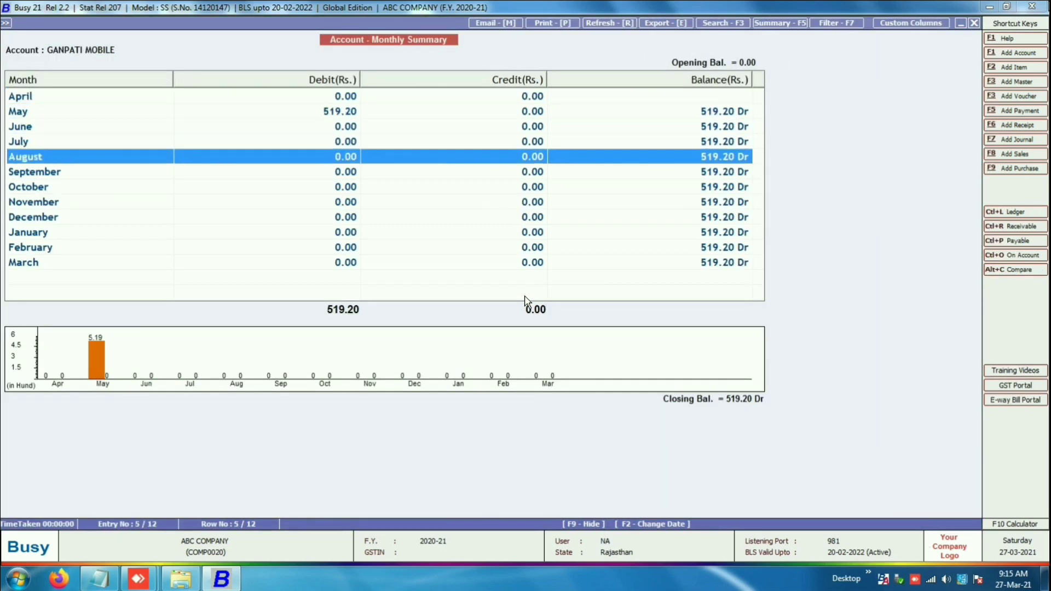
key(Up)
key(Up)
key(Up)
key(Up)
key(Down)
key(Down)
key(Down)
key(Down)
key(Up)
key(Up)
key(Up)
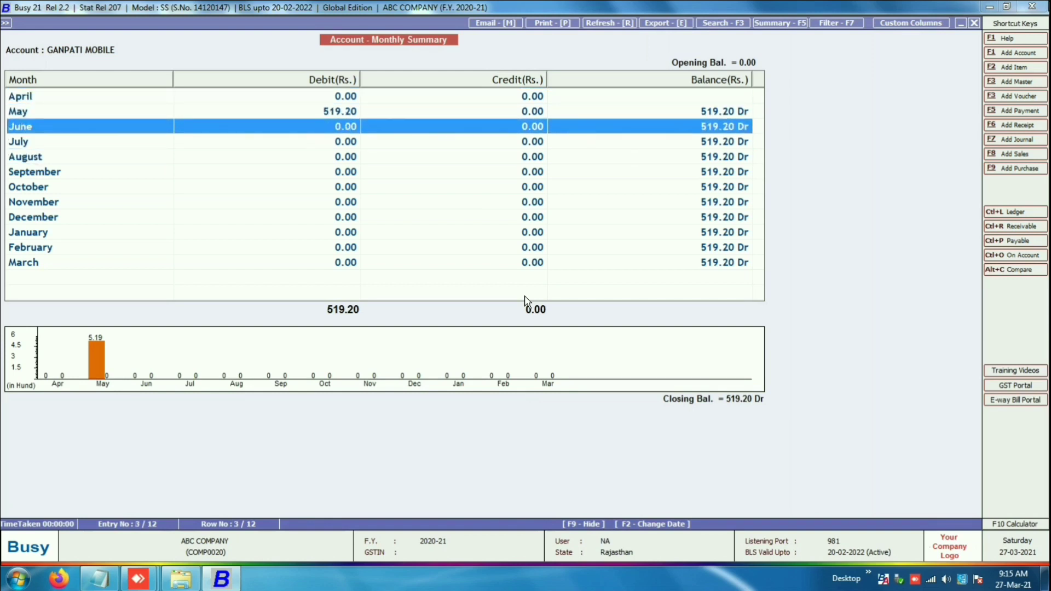
key(Down)
key(Up)
key(Down)
key(Up)
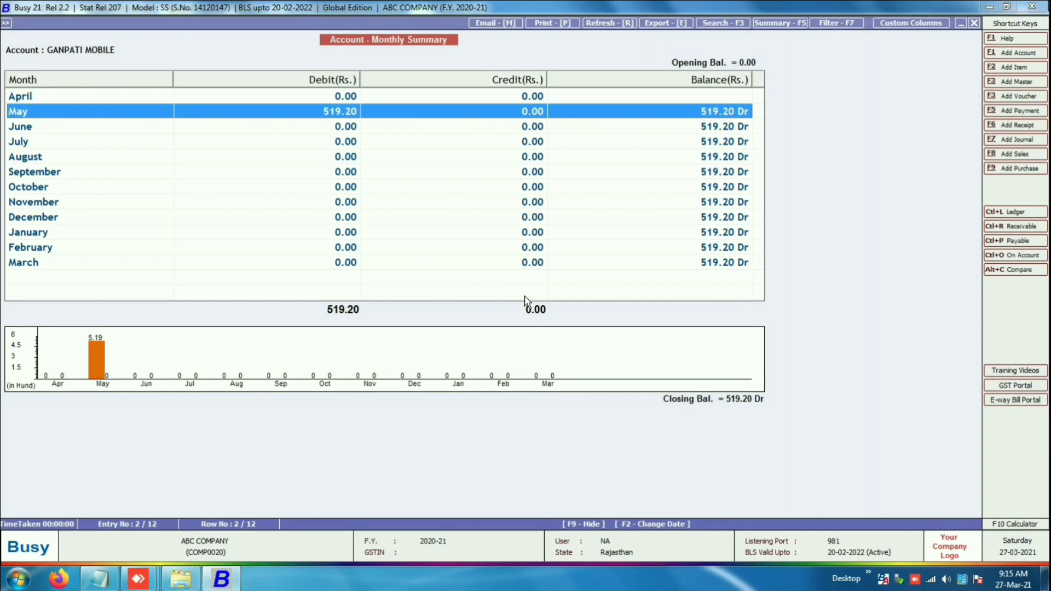
Reopen GANPATI MOBILE's May sales voucher A-30 for modification and set its Tearm optional field to cash
key(Return)
key(Return)
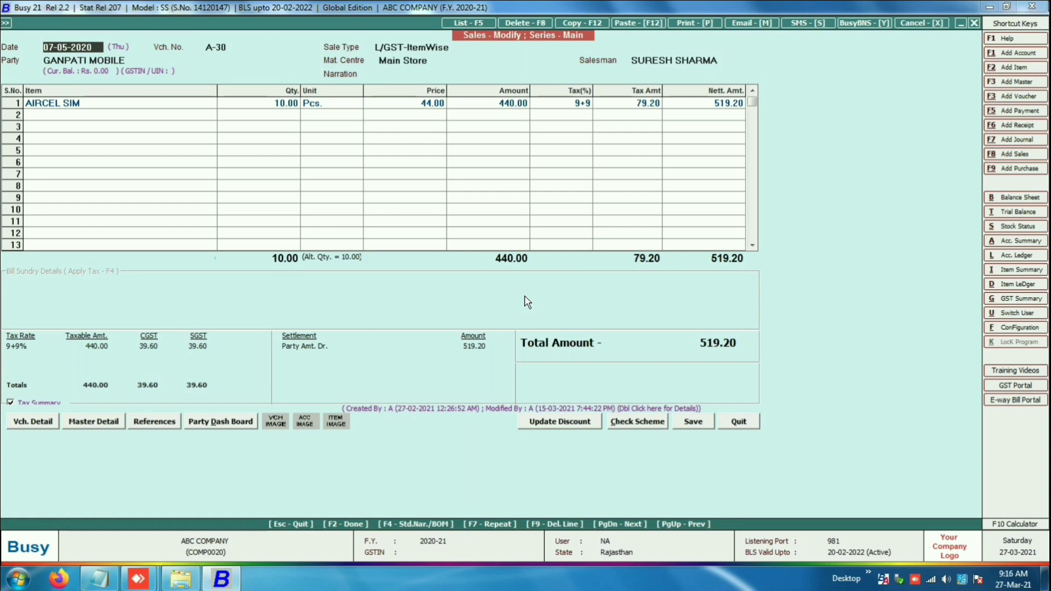
key(F2)
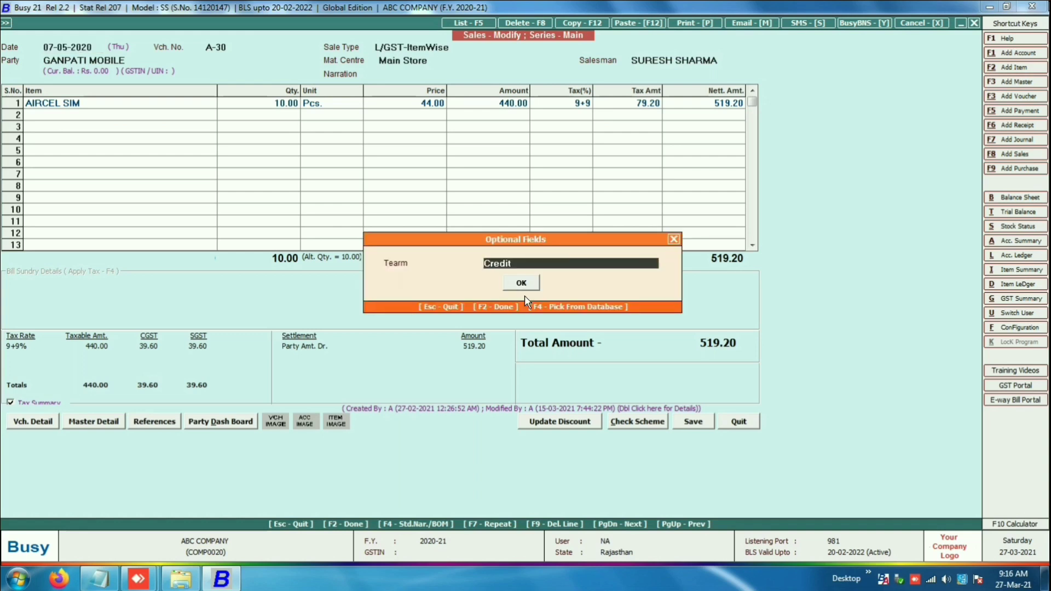
text(cas)
key(Return)
key(Return)
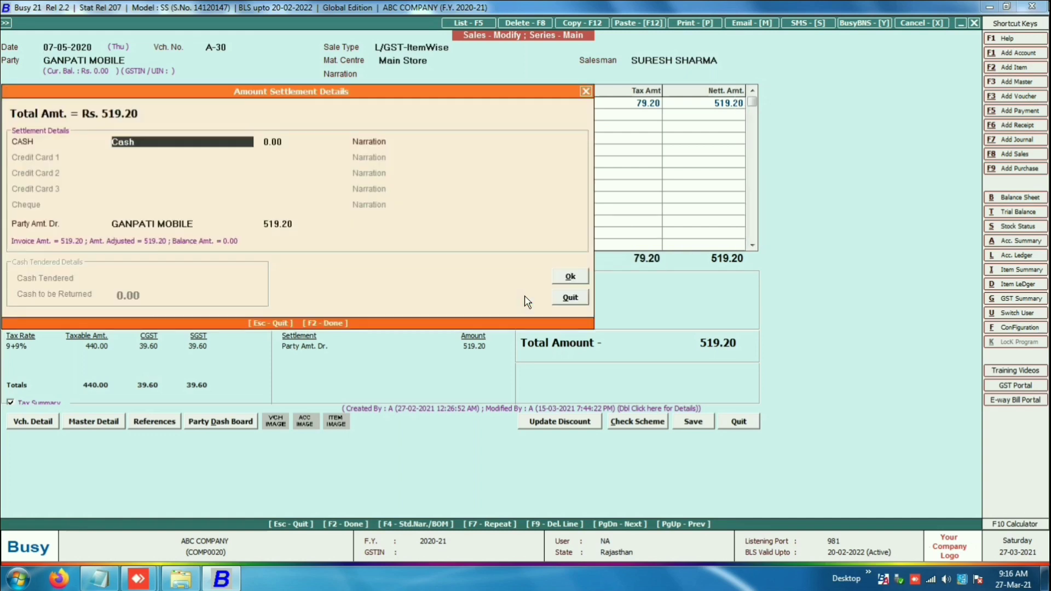
Settle 519.20 of voucher A-30 in cash, save it despite AIRCEL SIM's negative stock, and return to the Sundry Debtors list
text(519.20)
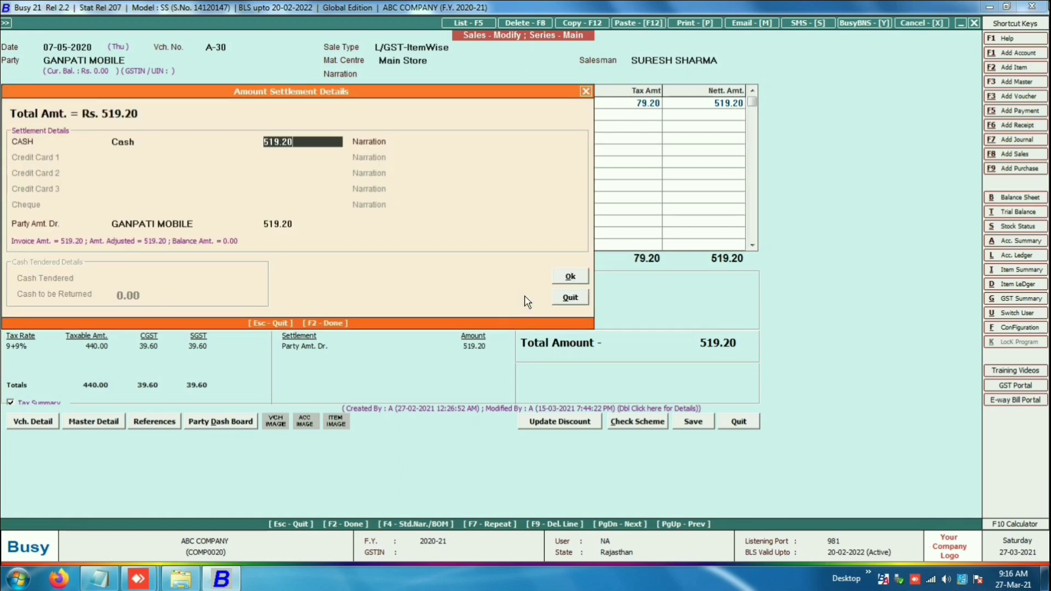
key(Return)
key(Return)
key(Return)
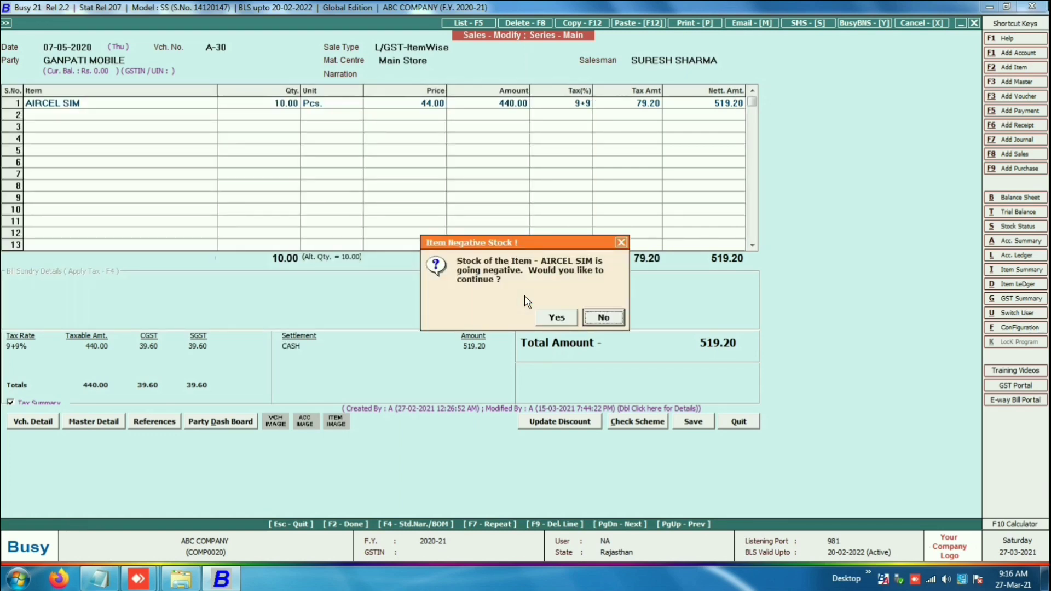
key(Return)
key(Return)
key(Return)
key(Return)
key(Return)
key(Return)
key(Return)
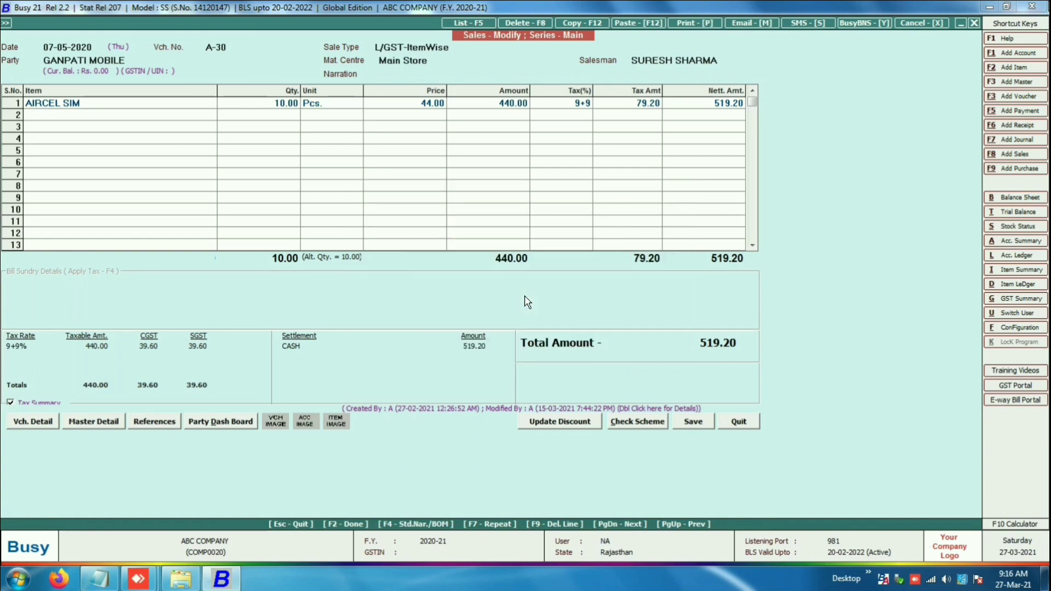
key(Escape)
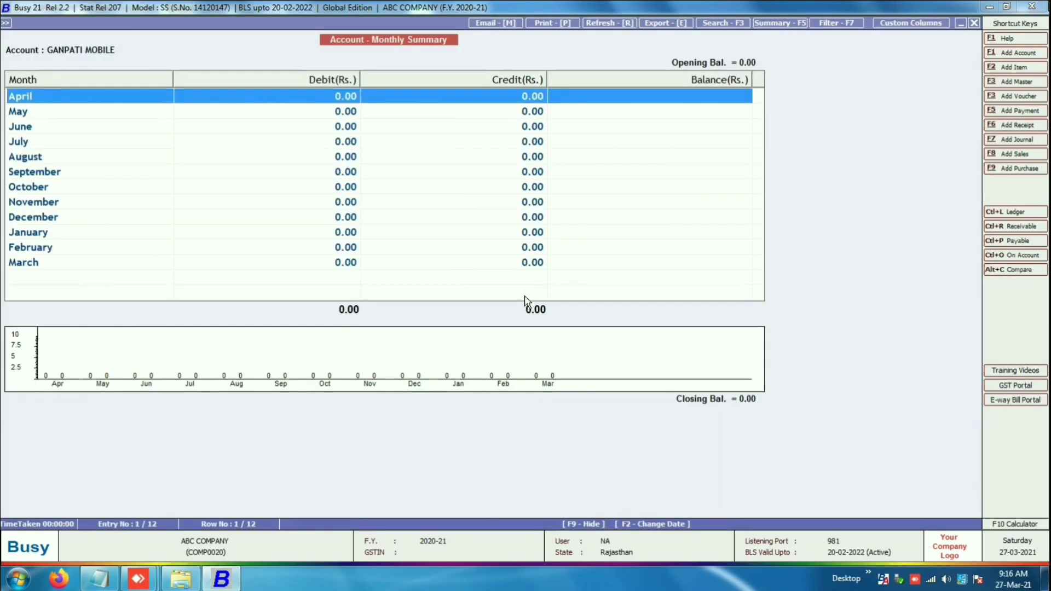
key(Escape)
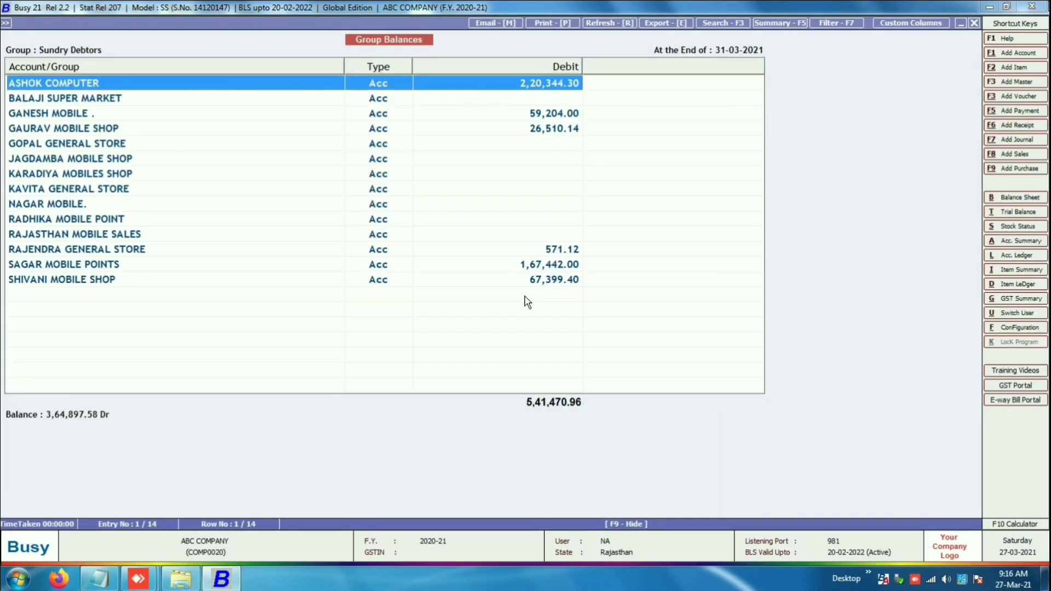
Look through the remaining Sundry Debtors balances and check the SAGAR MOBILE POINTS account
key(Down)
key(Down)
key(Down)
key(Down)
key(Down)
key(Down)
key(Down)
key(Down)
key(Down)
key(Down)
key(Down)
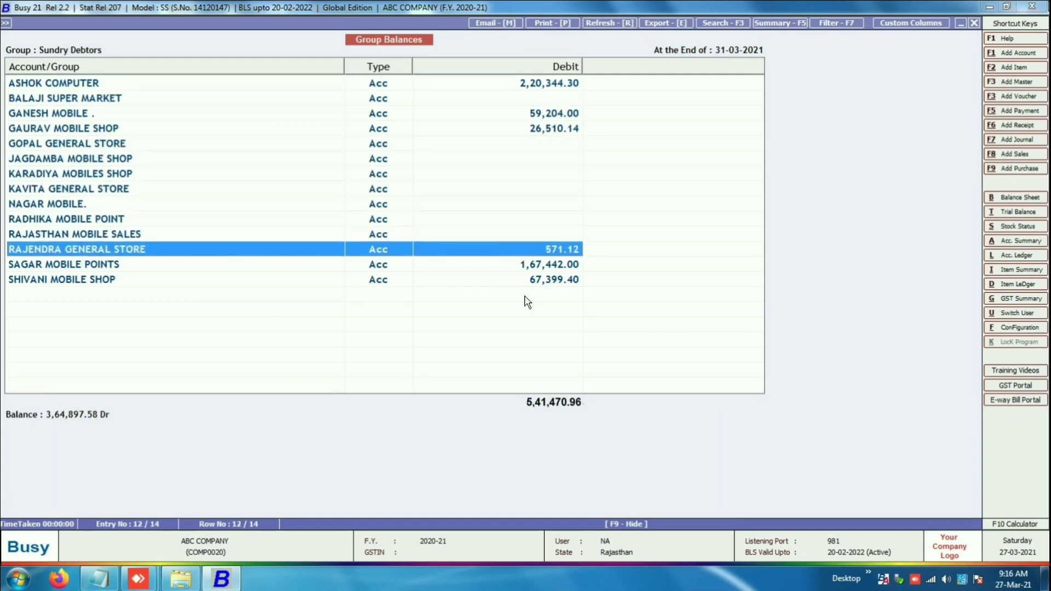
key(Down)
key(Return)
key(Escape)
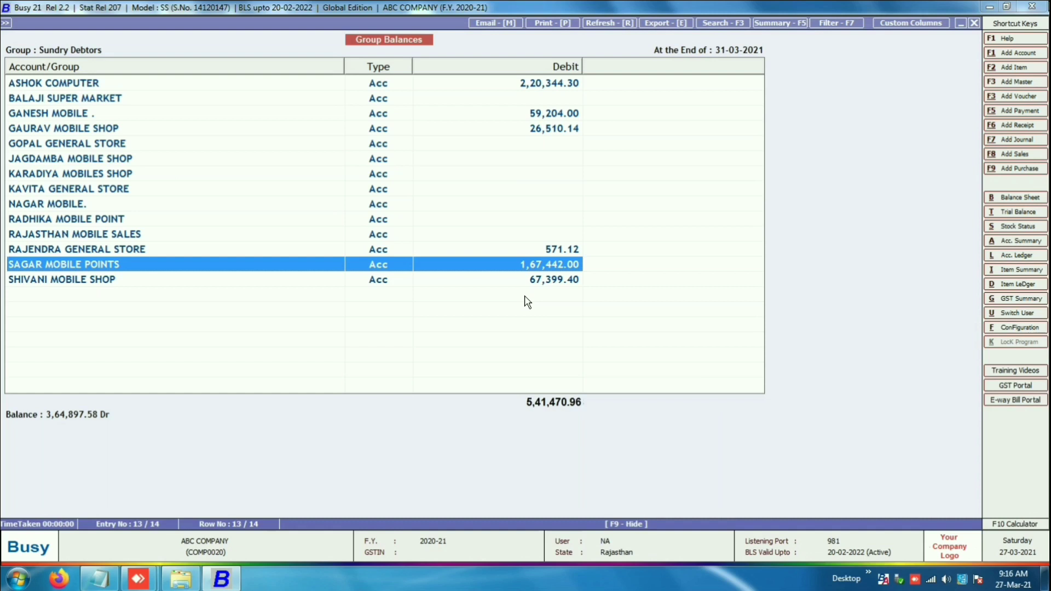
Open the Sundry Creditors group balances from the balance sheet and widen the Credit column to show its amounts
key(Escape)
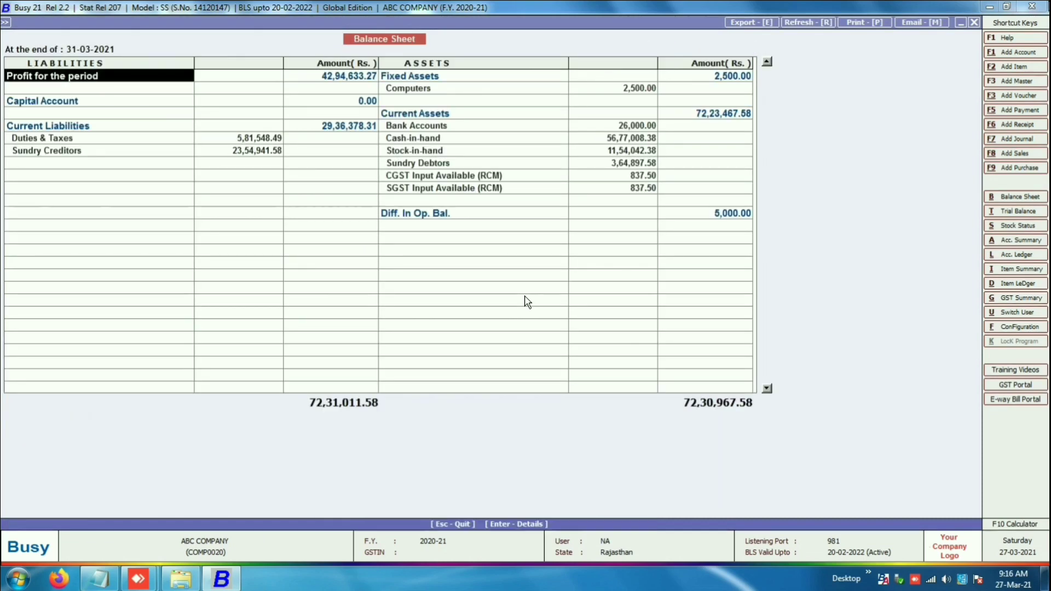
key(Down)
key(Down)
key(Down)
key(Down)
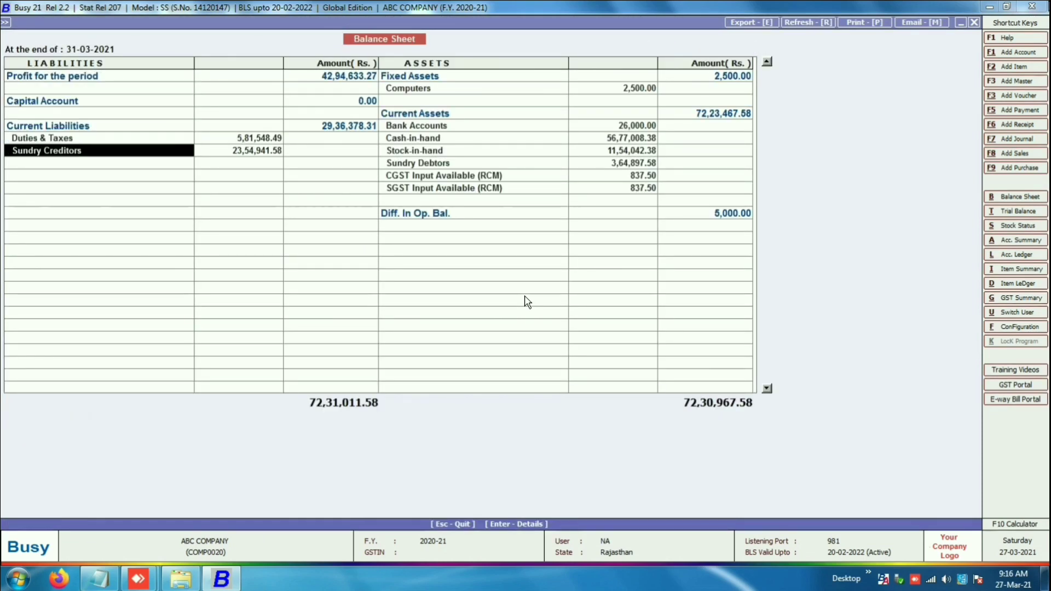
key(Return)
key(Down)
key(Down)
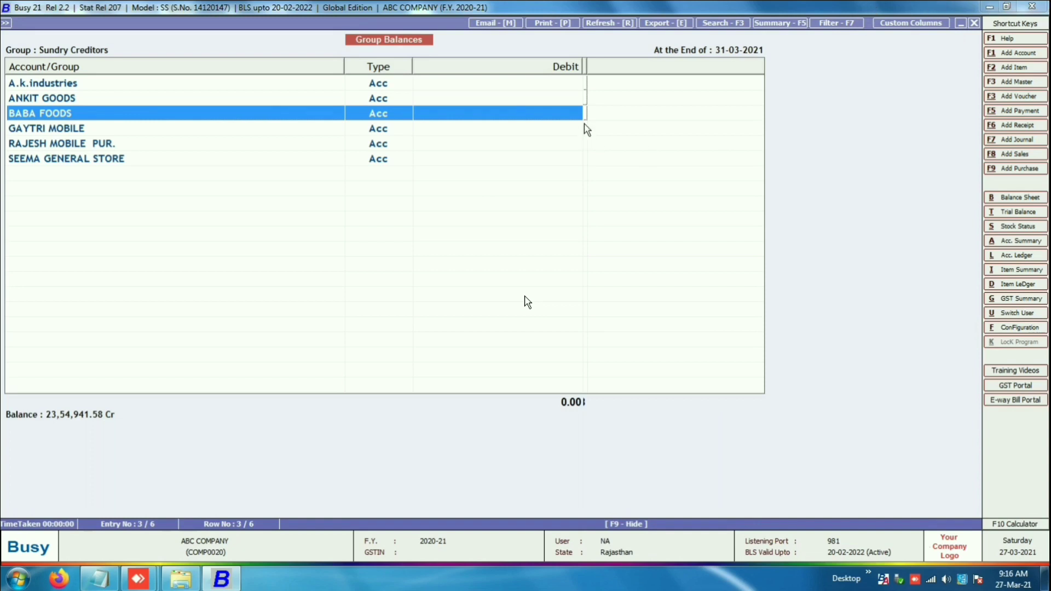
drag(590, 66, 711, 66)
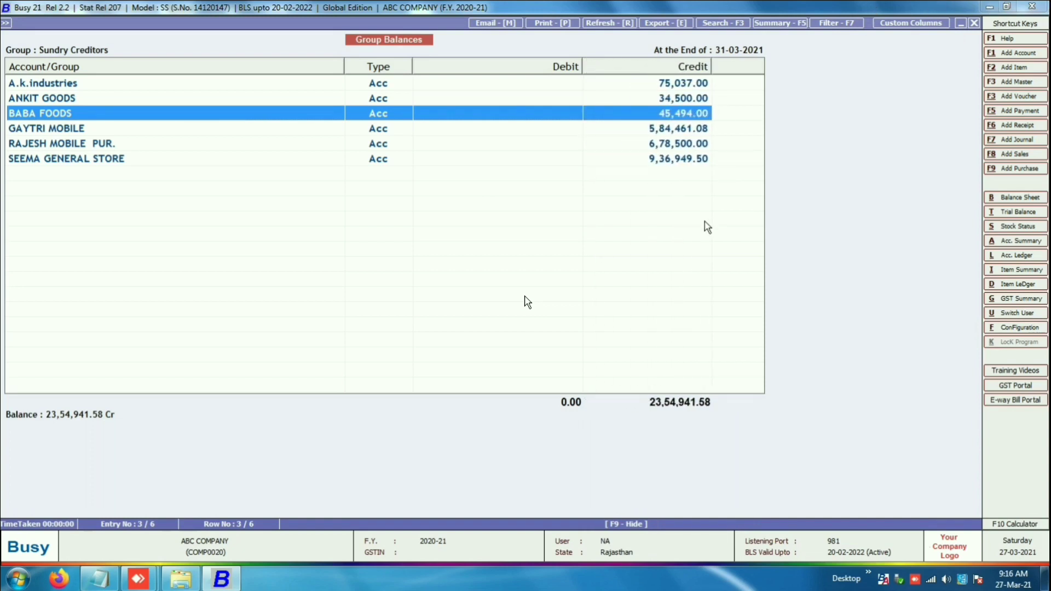
Look through the creditor accounts and their credit balances in the Sundry Creditors list
click(87, 97)
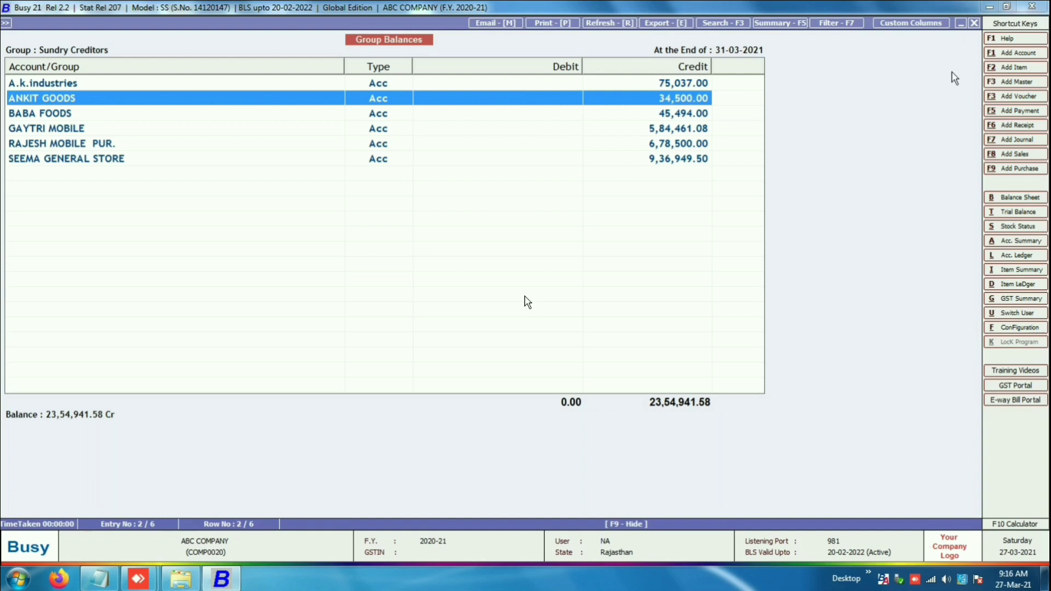
key(Down)
key(Down)
key(Down)
key(Down)
key(Up)
key(Up)
key(Up)
key(Up)
key(Up)
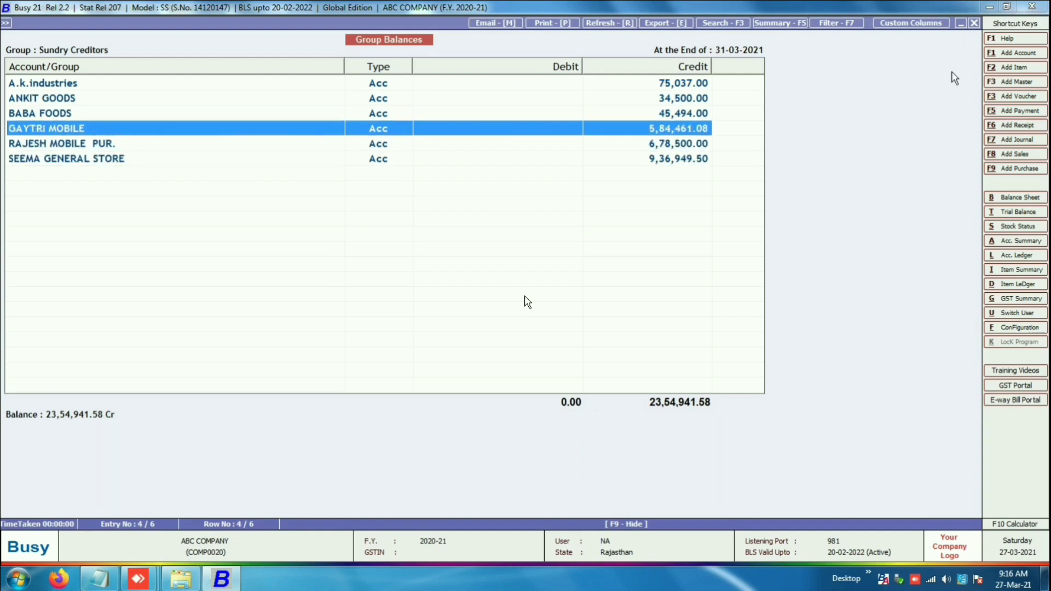
Check GAYTRI MOBILE's monthly summary from April onwards and return to the Sundry Creditors list
key(Down)
key(Down)
key(Down)
key(Return)
key(Down)
key(Down)
key(Down)
key(Down)
key(Down)
key(Down)
key(Down)
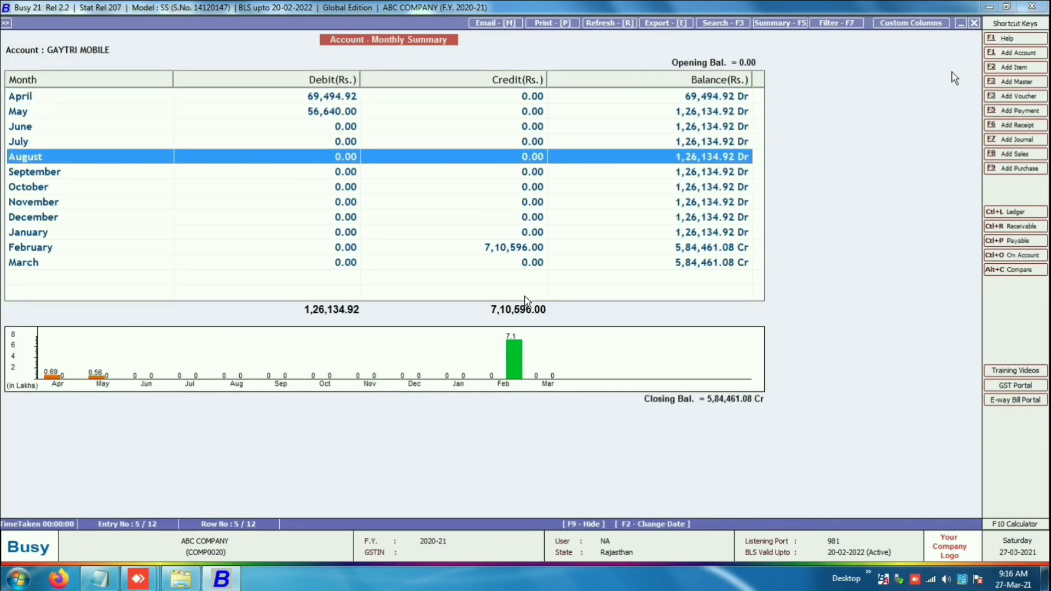
key(Down)
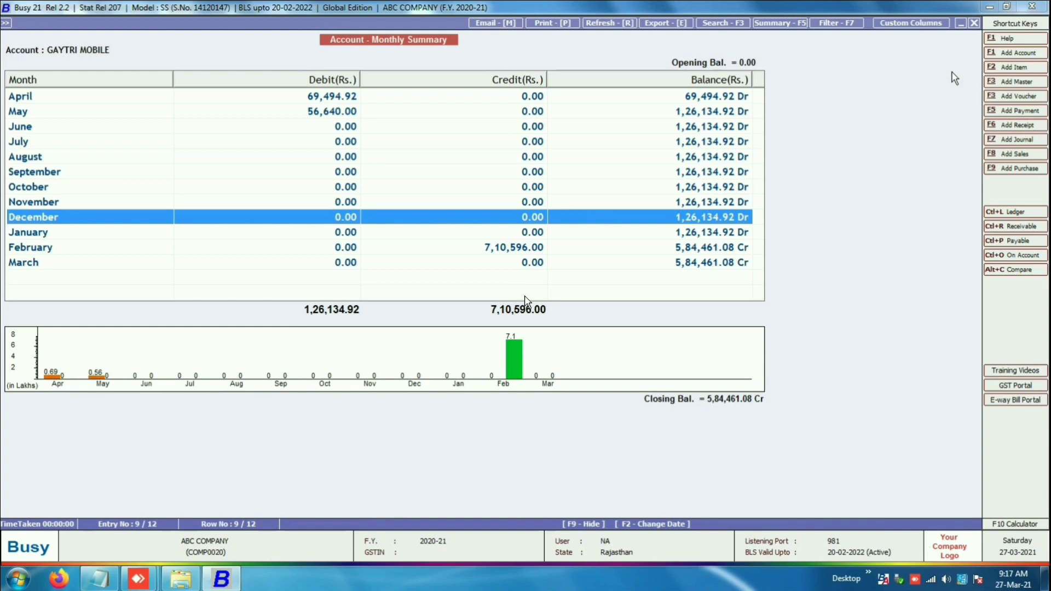
key(Escape)
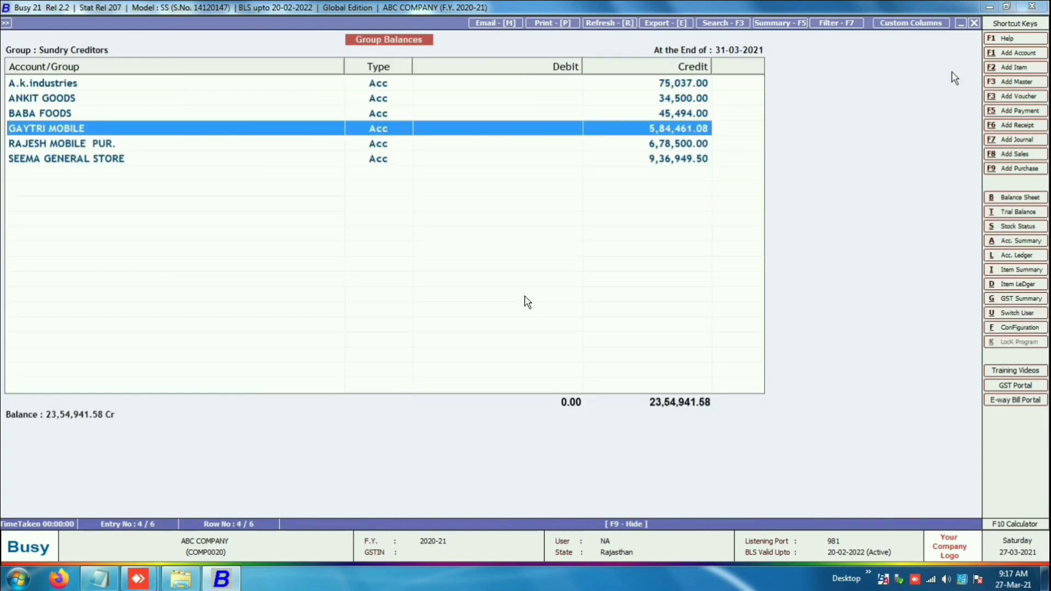
Review the Sundry Creditors balances from A.k.industries to SEEMA GENERAL STORE again and return to the balance sheet
key(Up)
key(Up)
key(Up)
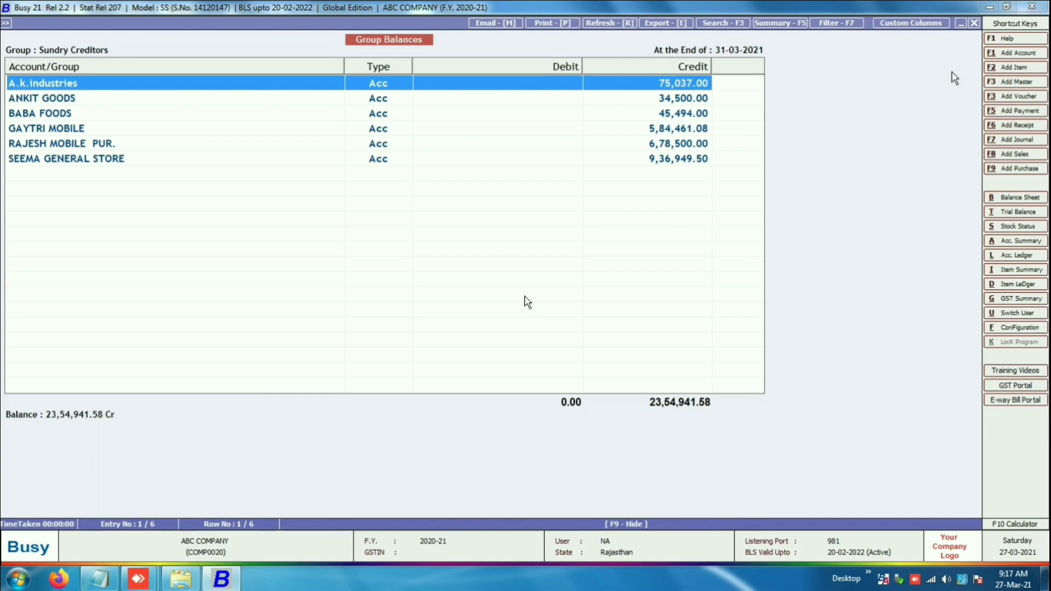
key(Down)
key(Down)
key(Down)
key(Down)
key(Down)
key(Up)
key(Up)
key(Up)
key(Up)
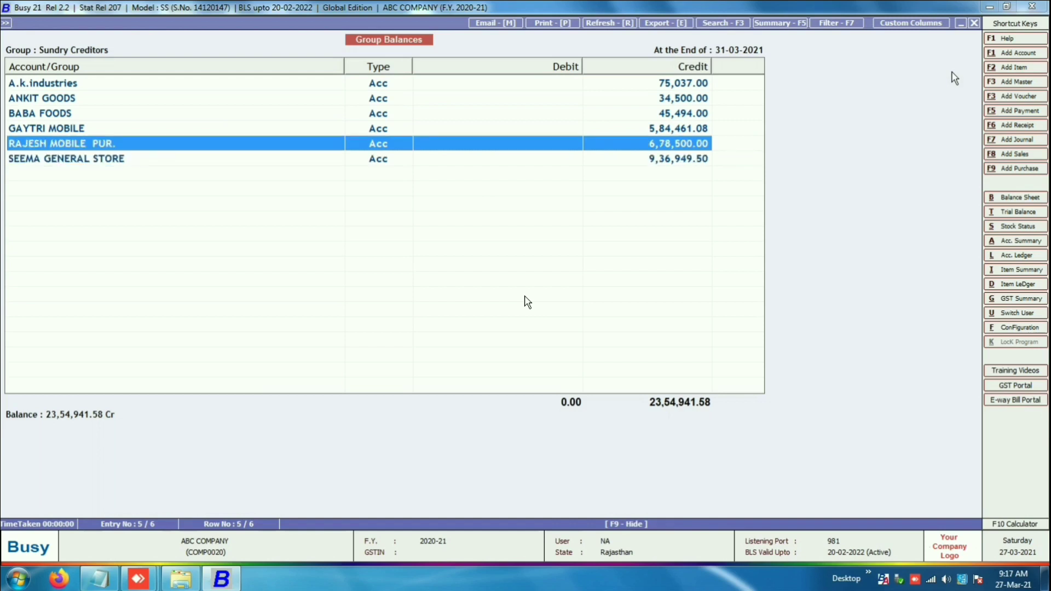
key(Up)
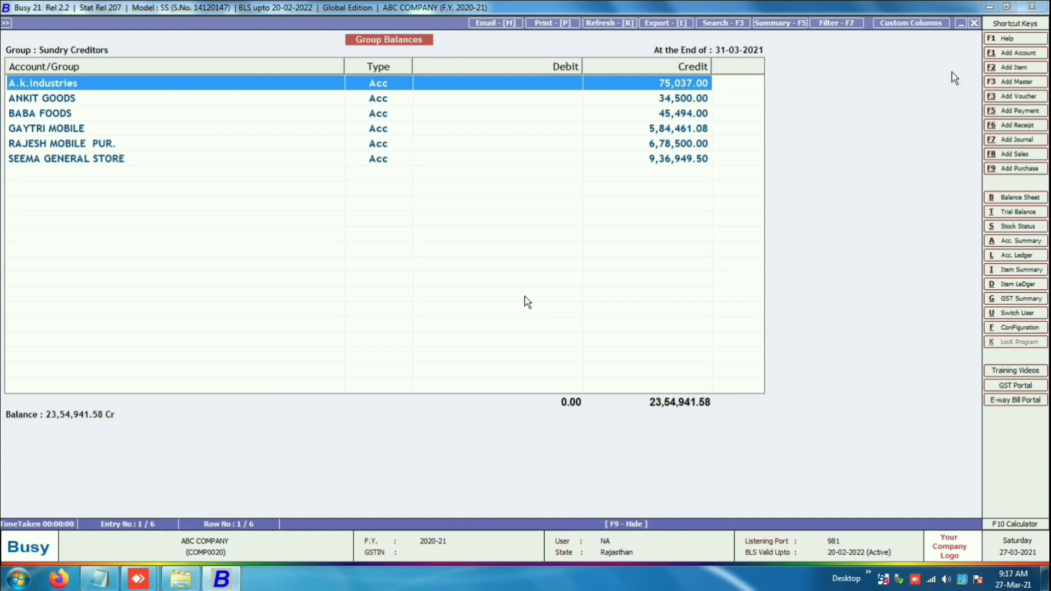
key(Escape)
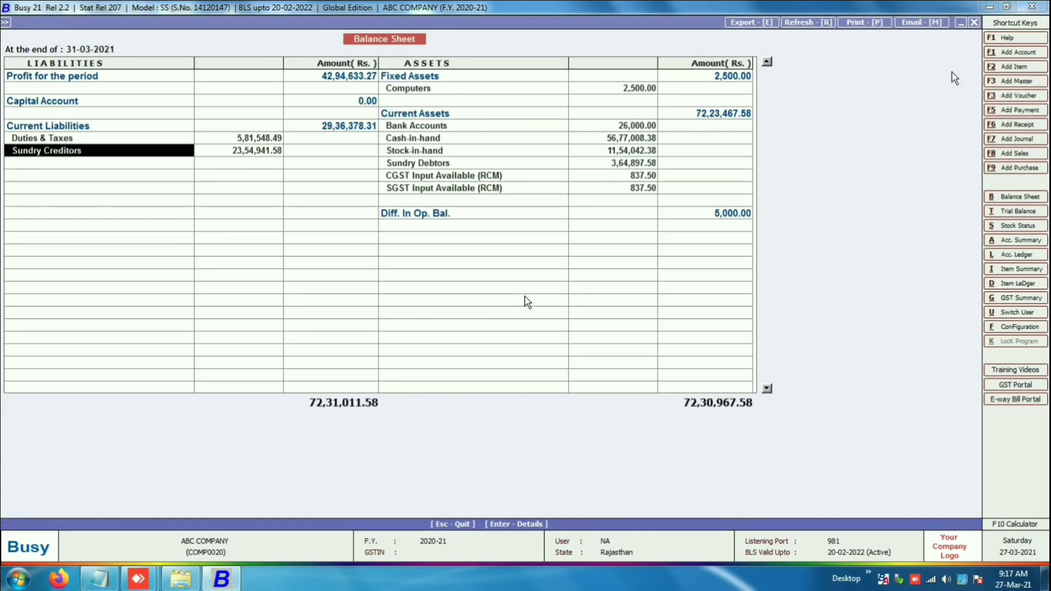
Switch to the Notepad year-change checklist to check the negative stock point, then return to Busy with the balance sheet closed
key(alt+Tab)
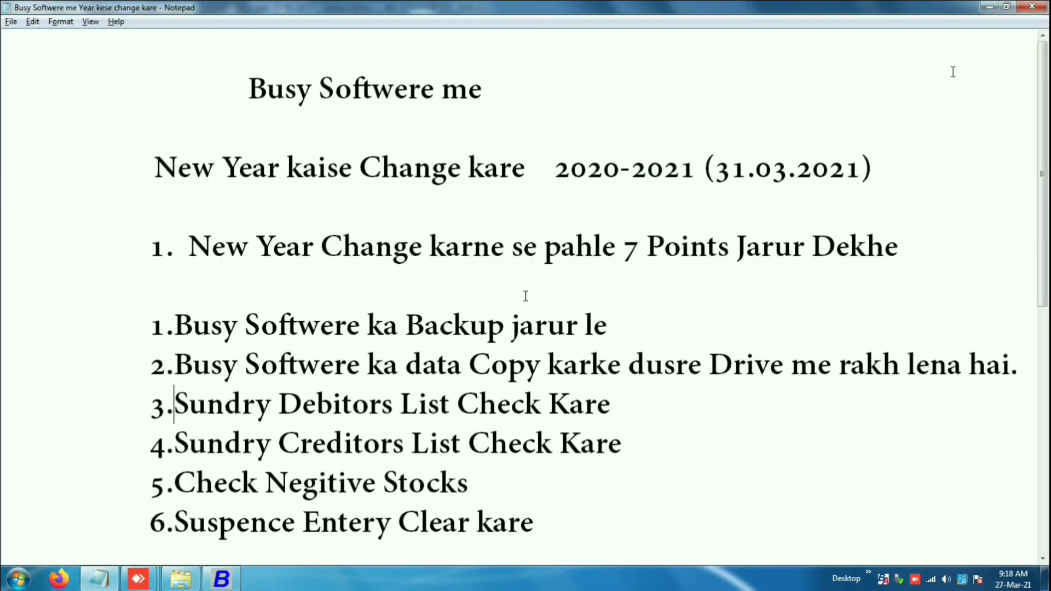
key(Down)
key(Down)
key(alt+Tab)
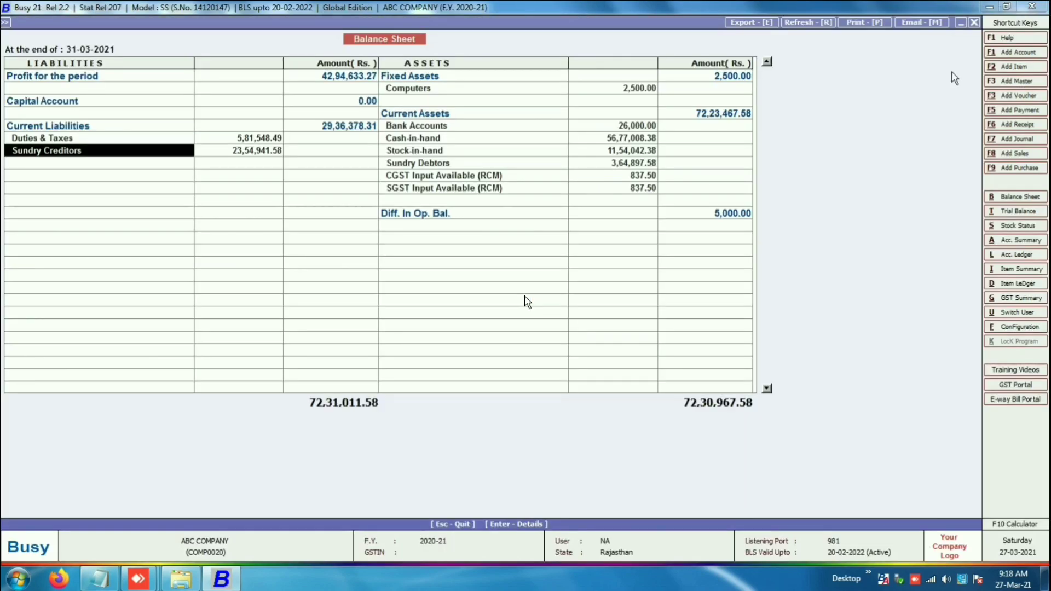
key(Escape)
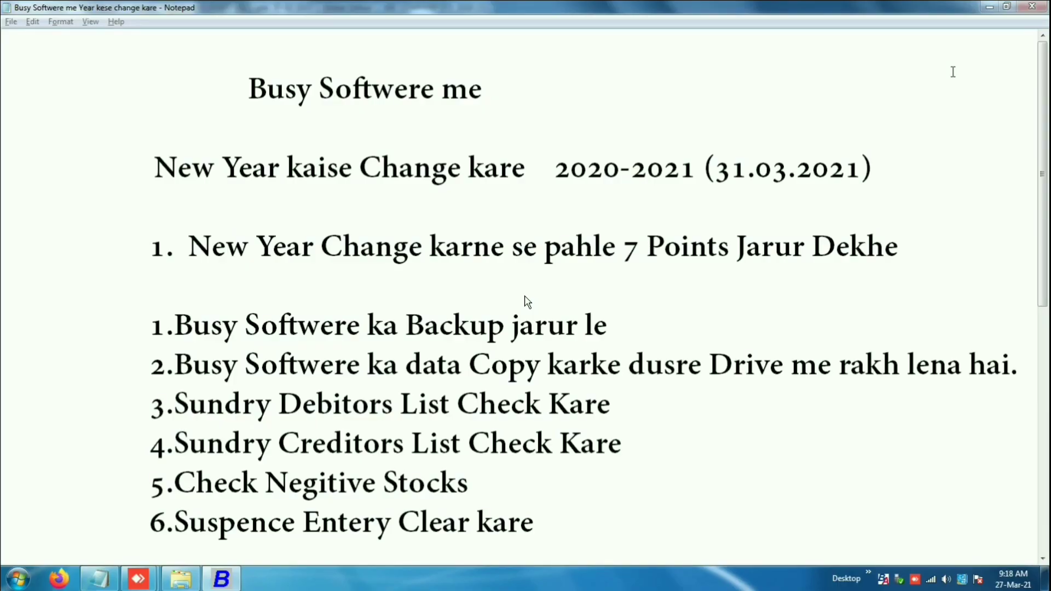
key(alt+Tab)
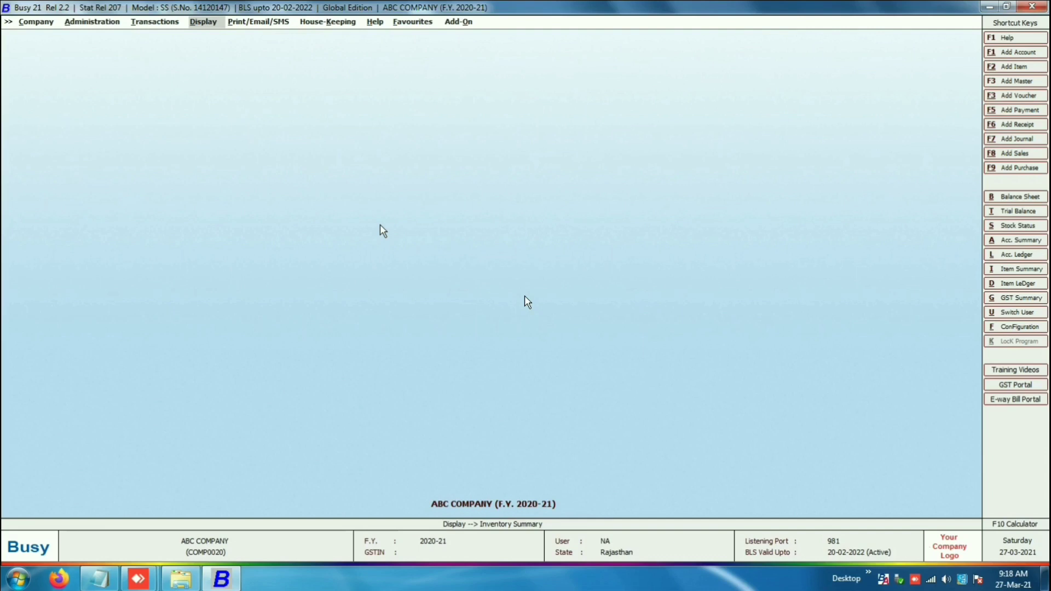
Open the Check Negative Stock report from the inventory summaries and choose to generate it for all items
key(Return)
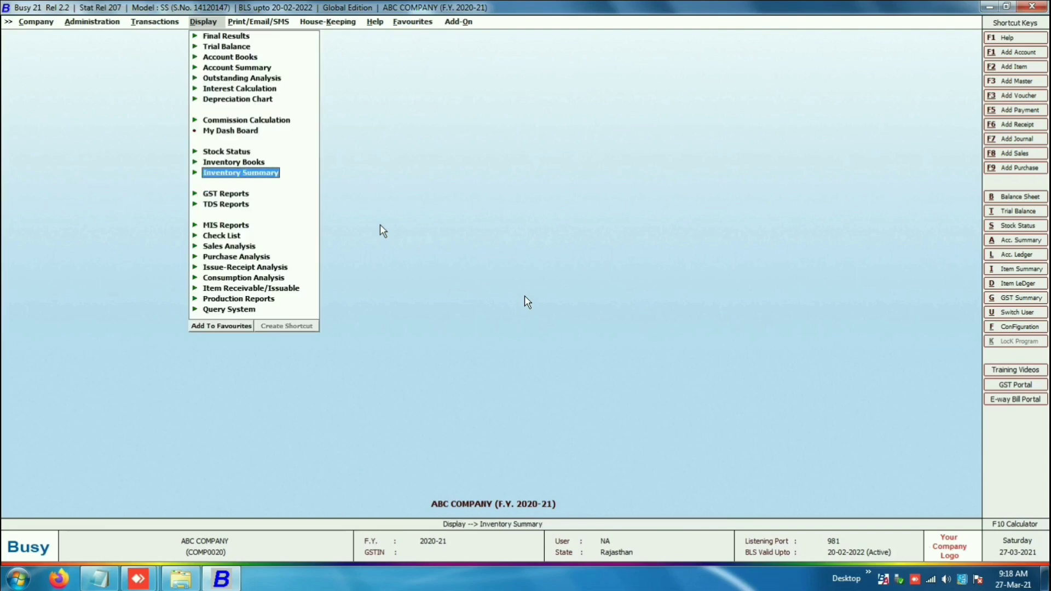
key(Return)
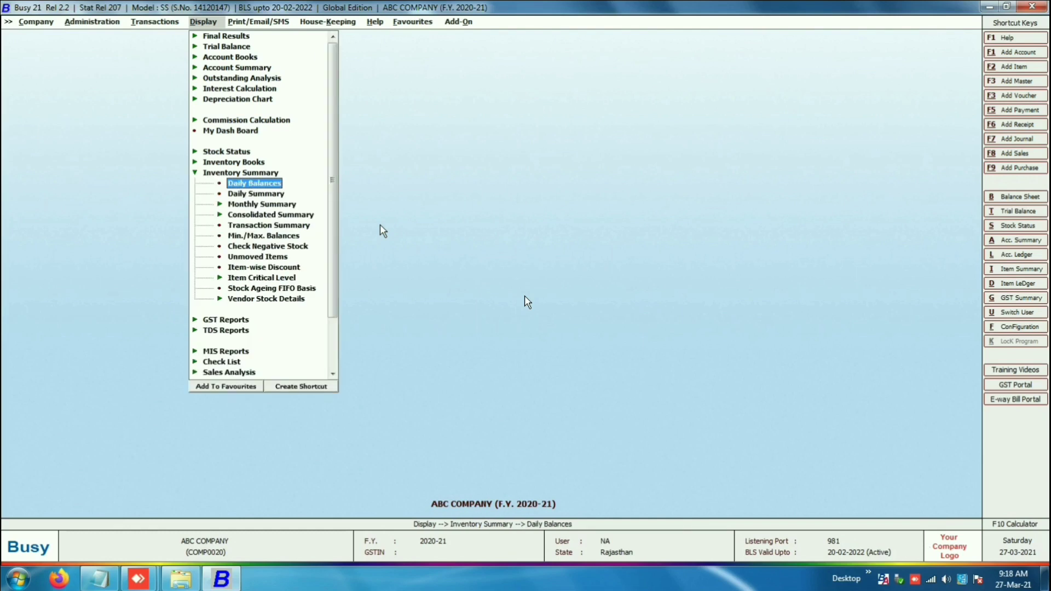
key(Down)
key(Down)
key(Down)
key(Down)
key(Down)
key(Down)
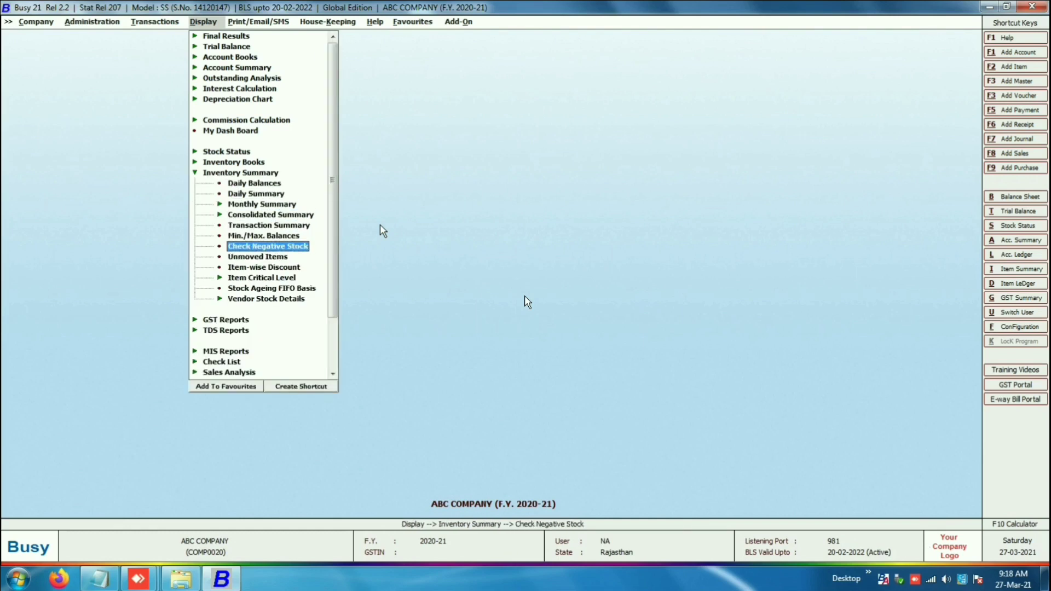
key(Return)
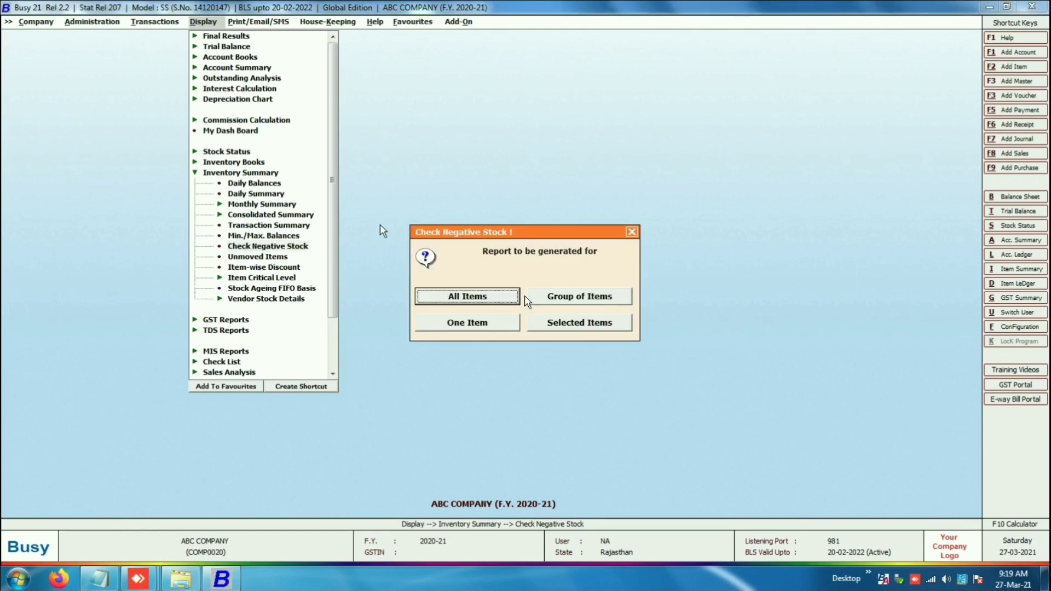
key(Return)
Set the negative stock report's ending date to 31-03-2021 and generate it with items shown by name
key(Return)
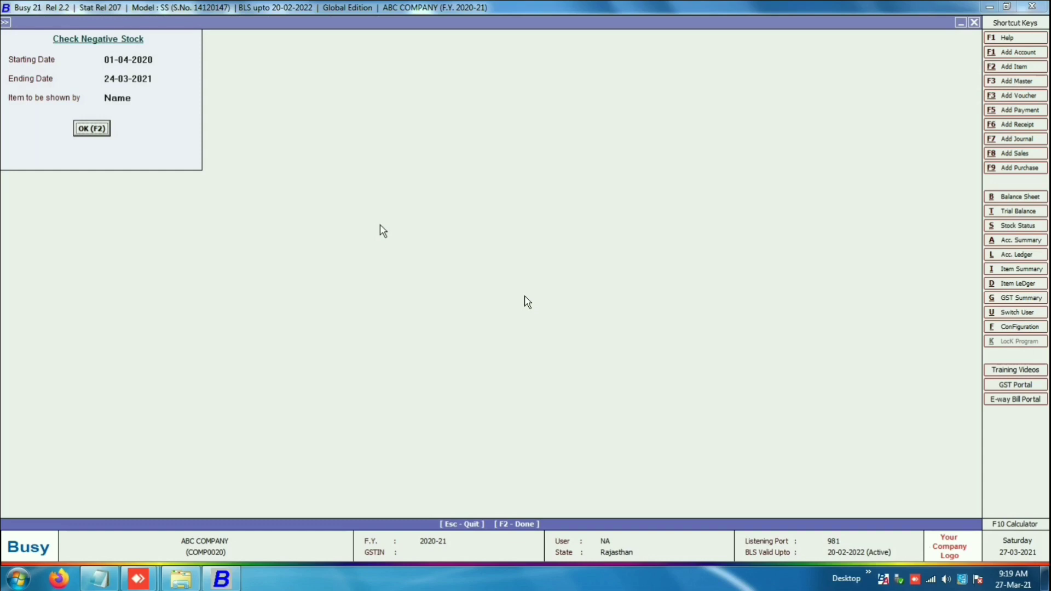
key(Up)
key(Up)
text(31.0)
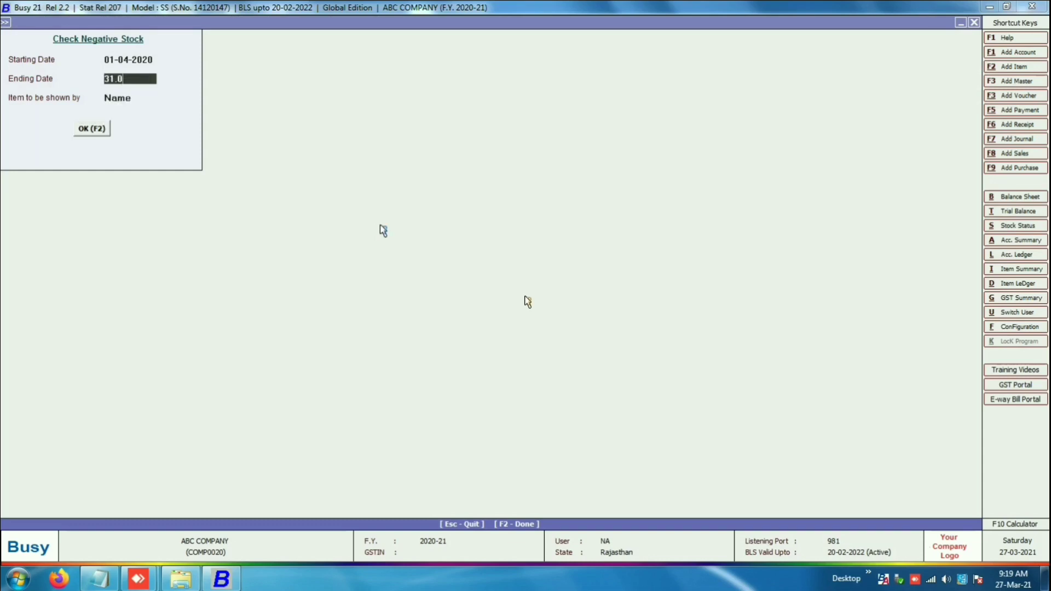
text(3)
key(Return)
key(Return)
key(Return)
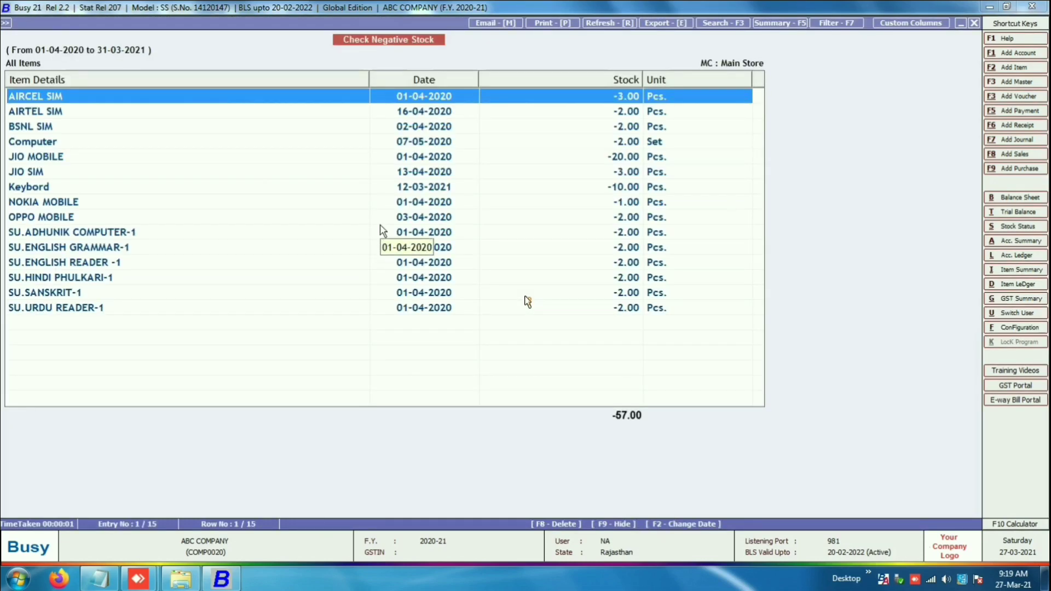
Look through the first negative stock items and narrow the Item Details column
key(Down)
key(Down)
key(Down)
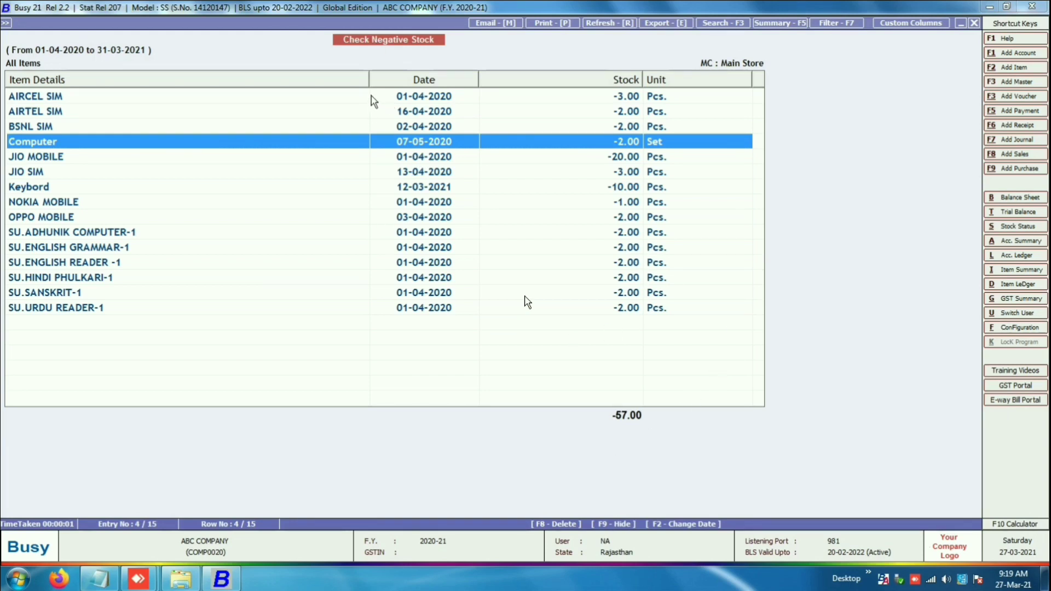
drag(365, 80, 199, 80)
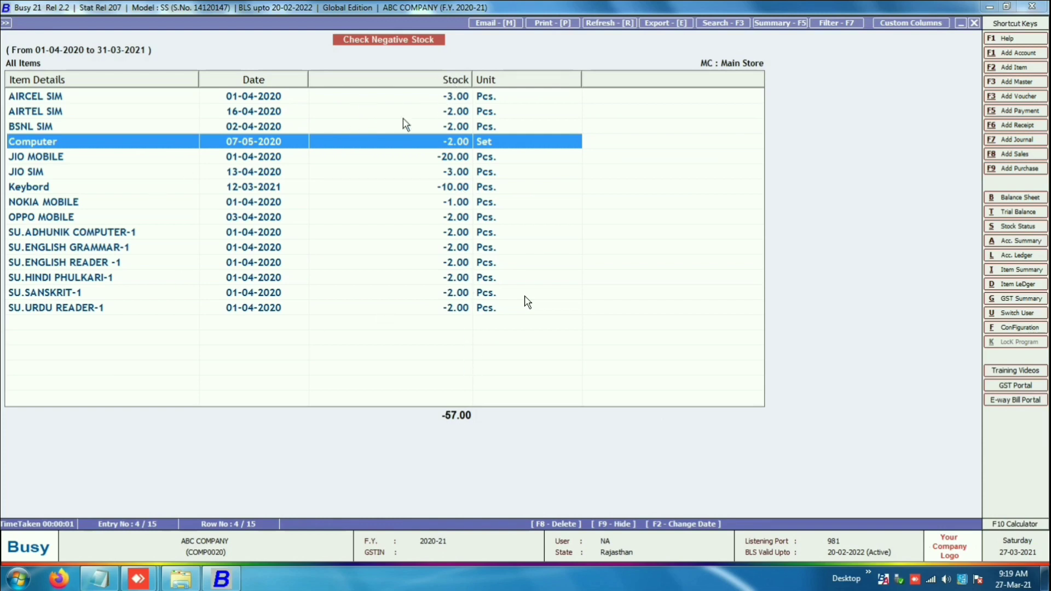
Widen the Stock column of the negative stock report and check AIRCEL SIM's ledger entries for 01-04-2020
click(81, 102)
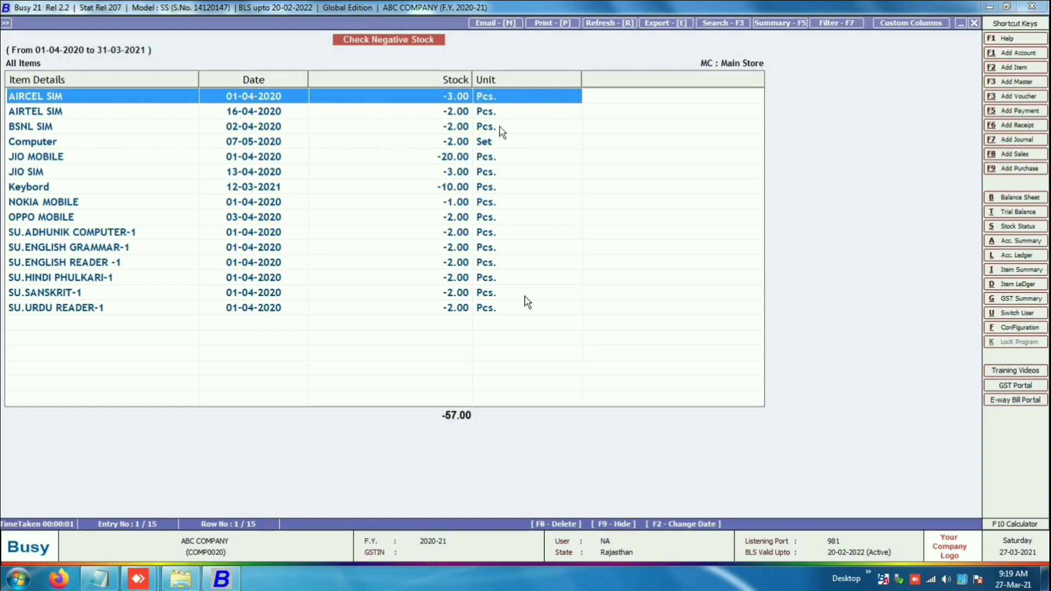
drag(475, 75, 493, 160)
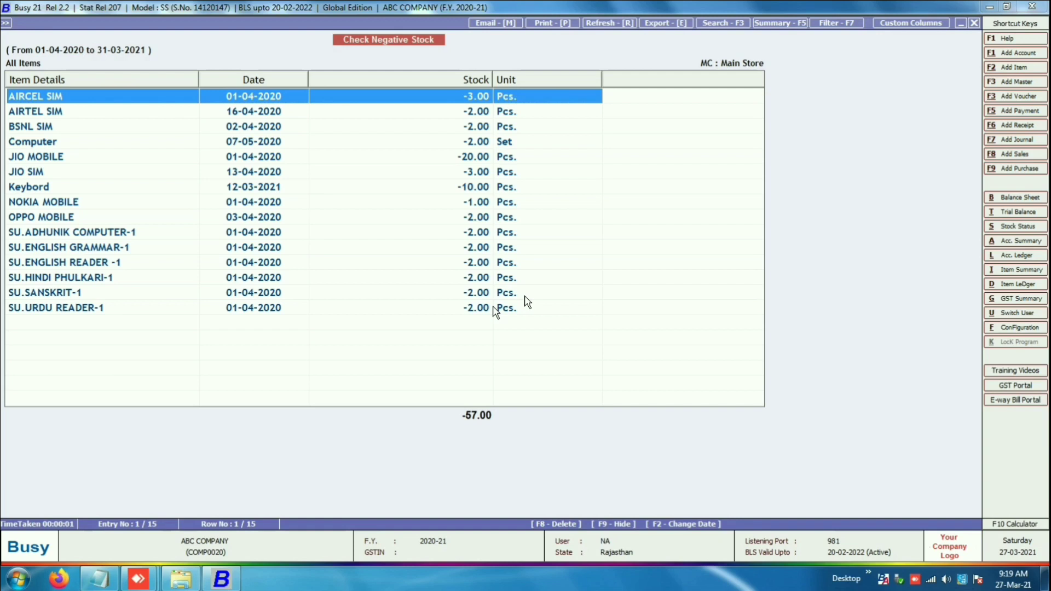
key(Return)
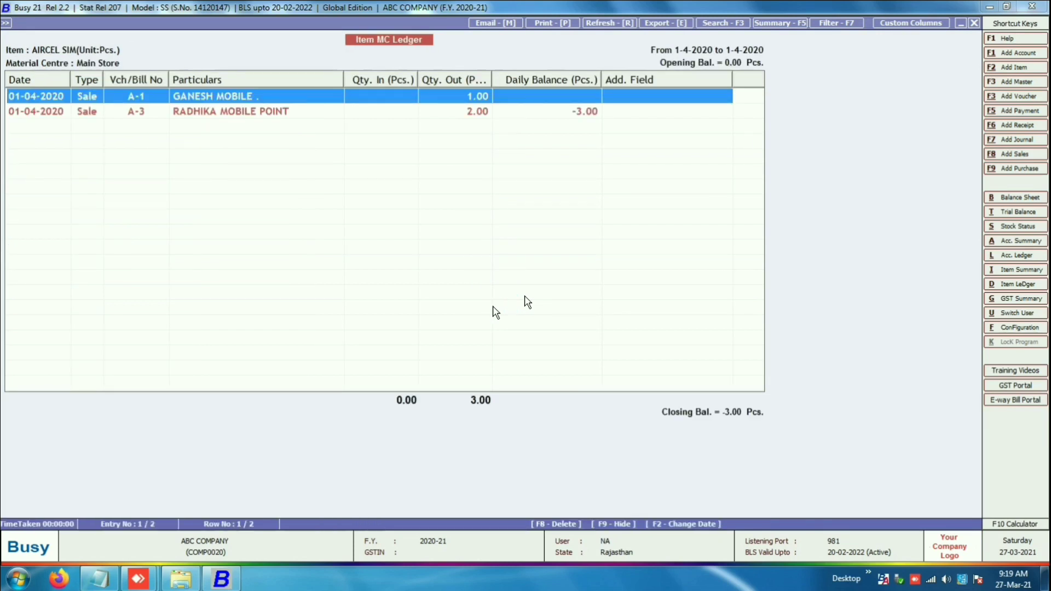
key(Escape)
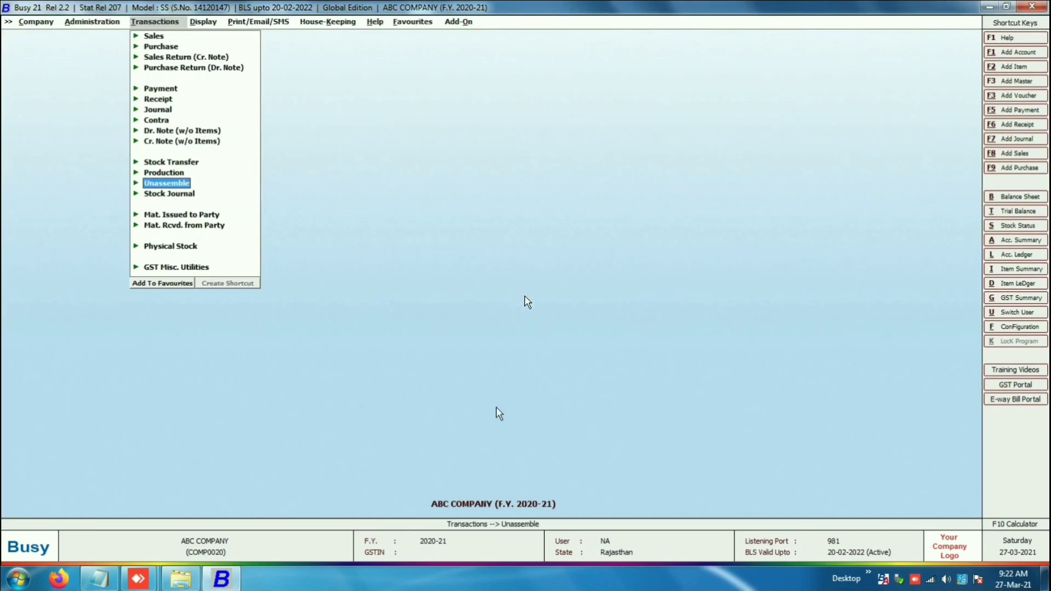
Start adding a new Stock Journal voucher
key(Escape)
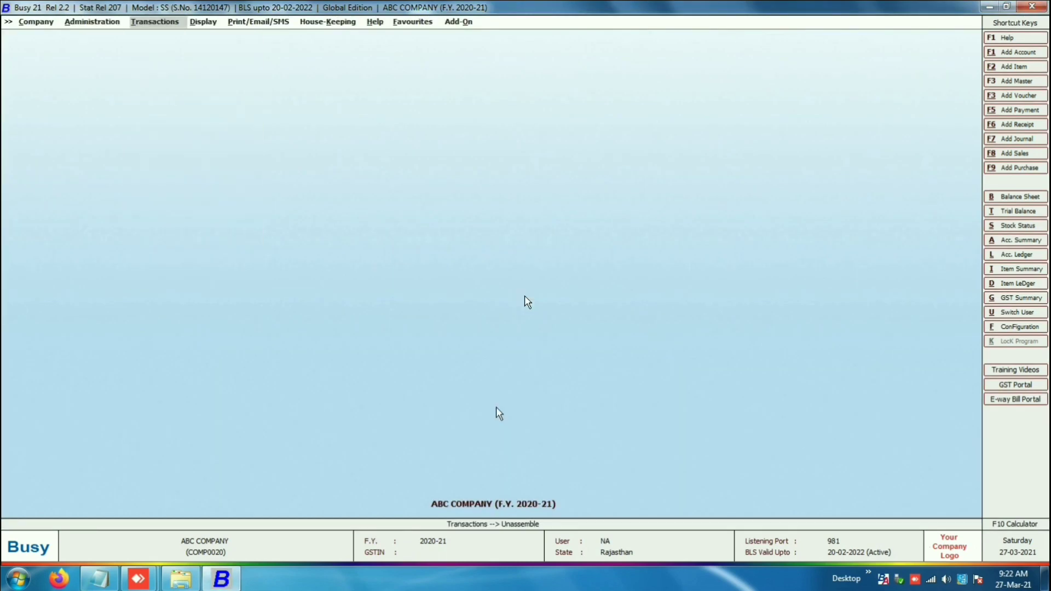
key(Return)
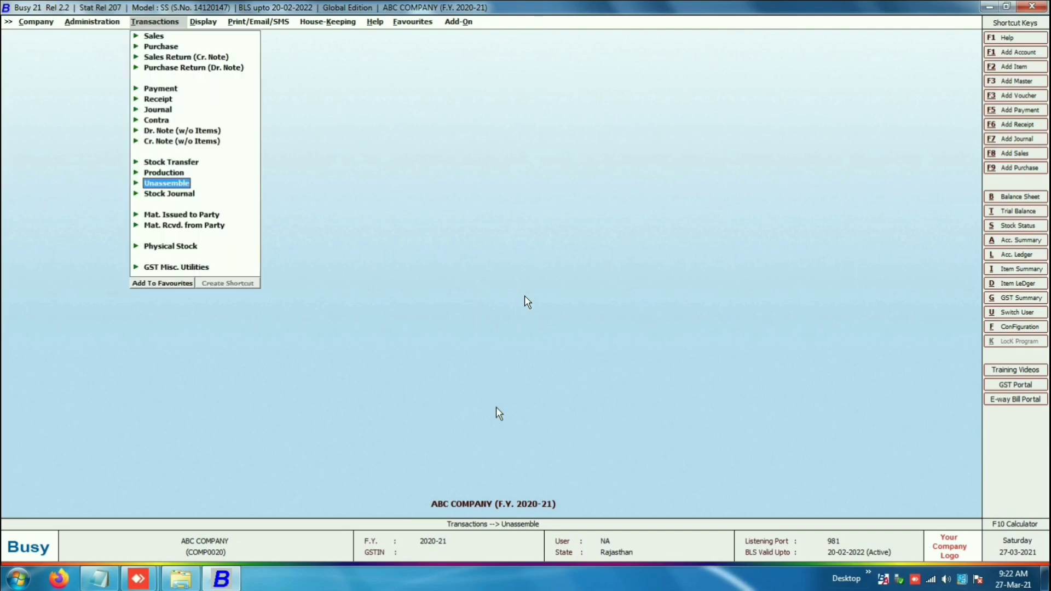
key(Down)
key(Down)
key(Up)
key(Up)
key(Up)
key(Up)
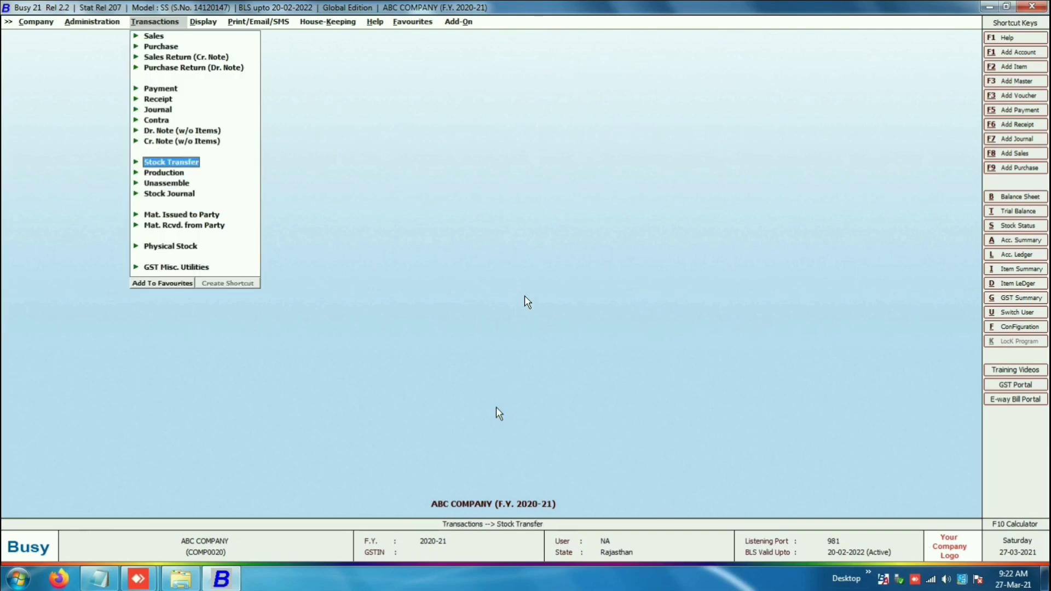
key(Down)
key(Down)
key(Down)
key(Return)
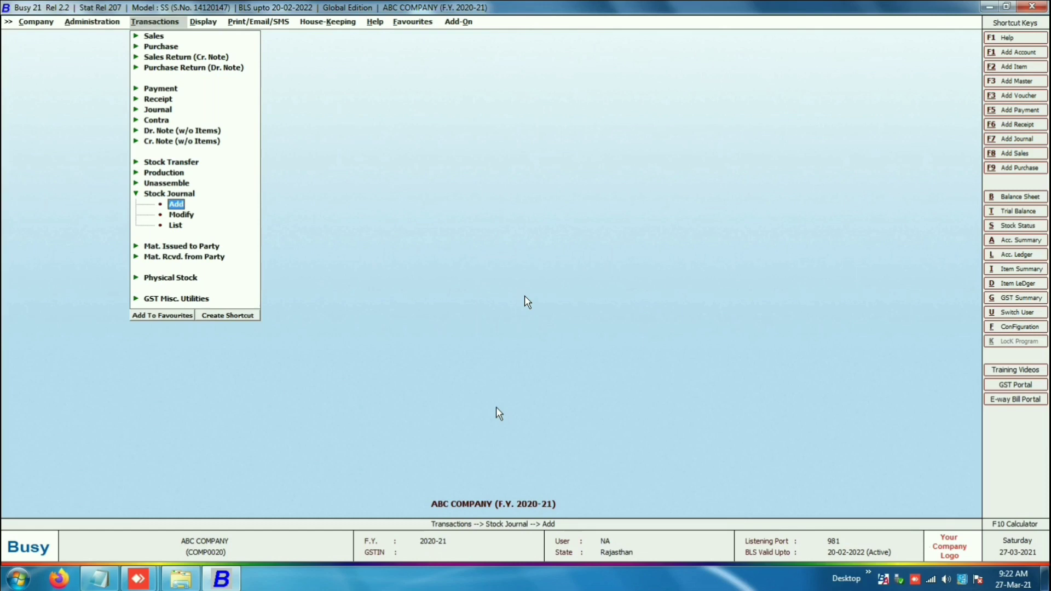
key(Return)
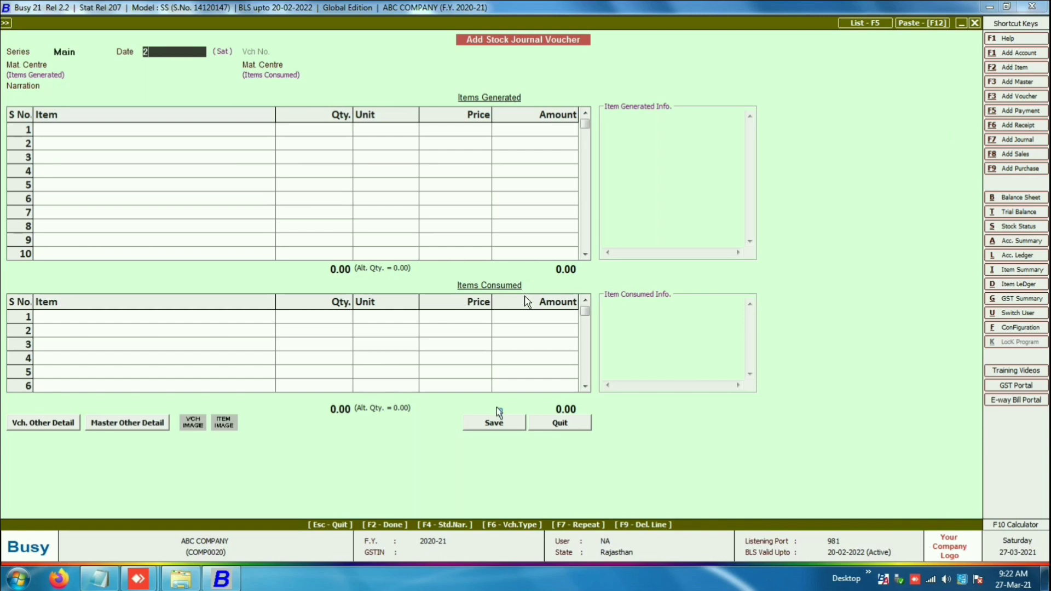
Date the stock journal 31-03-2021, use Main Store for items generated and consumed, and enter the narration "Stock ad."
text(31.03)
key(Return)
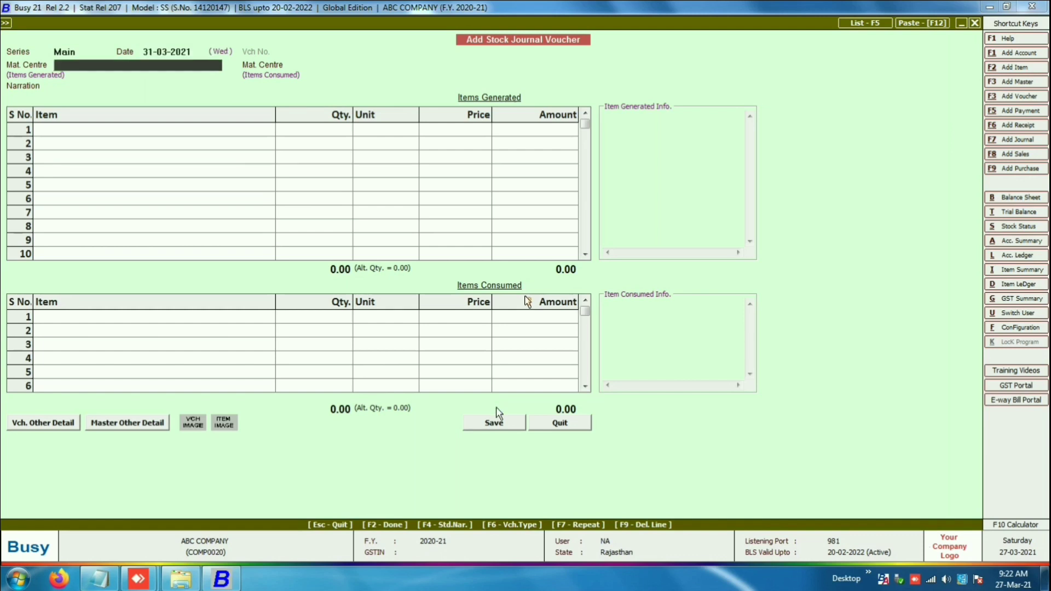
key(Return)
key(Return)
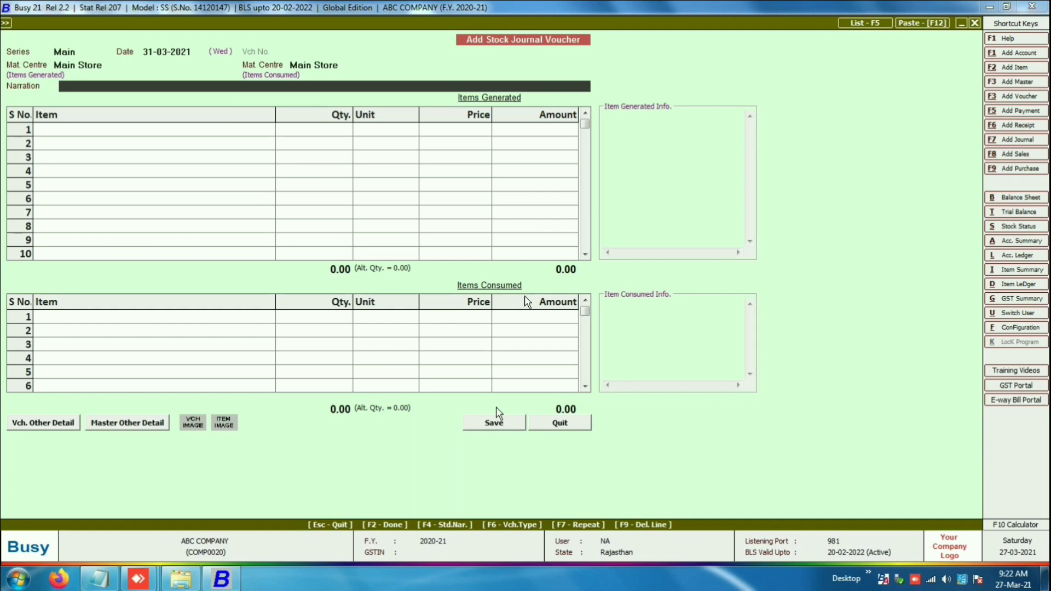
text(stock ad.)
key(Return)
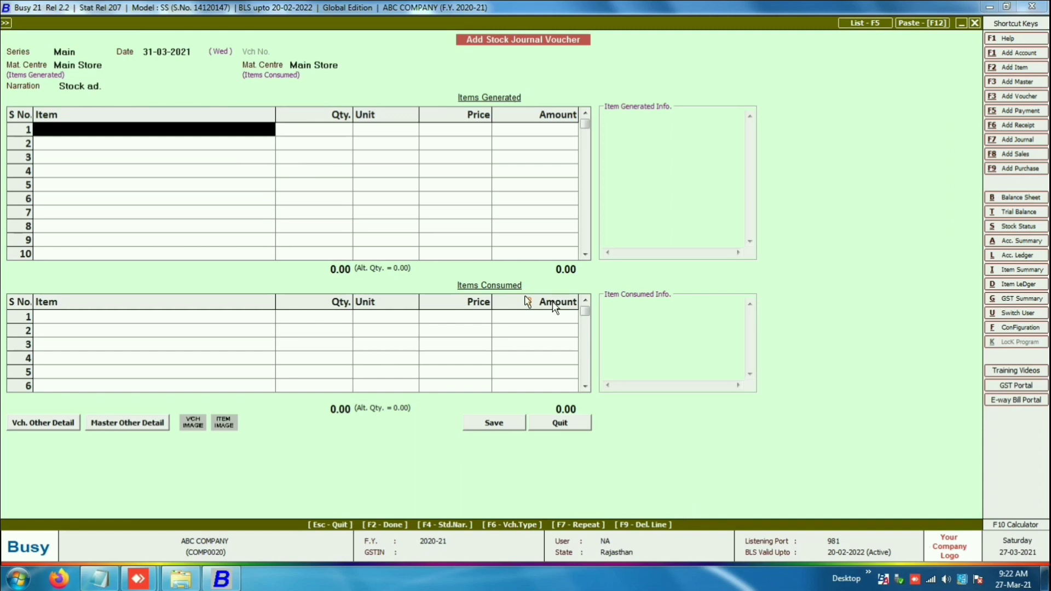
Add 206 sets of Computer to the items generated in the stock journal, keep the suggested price, and save the voucher
key(space)
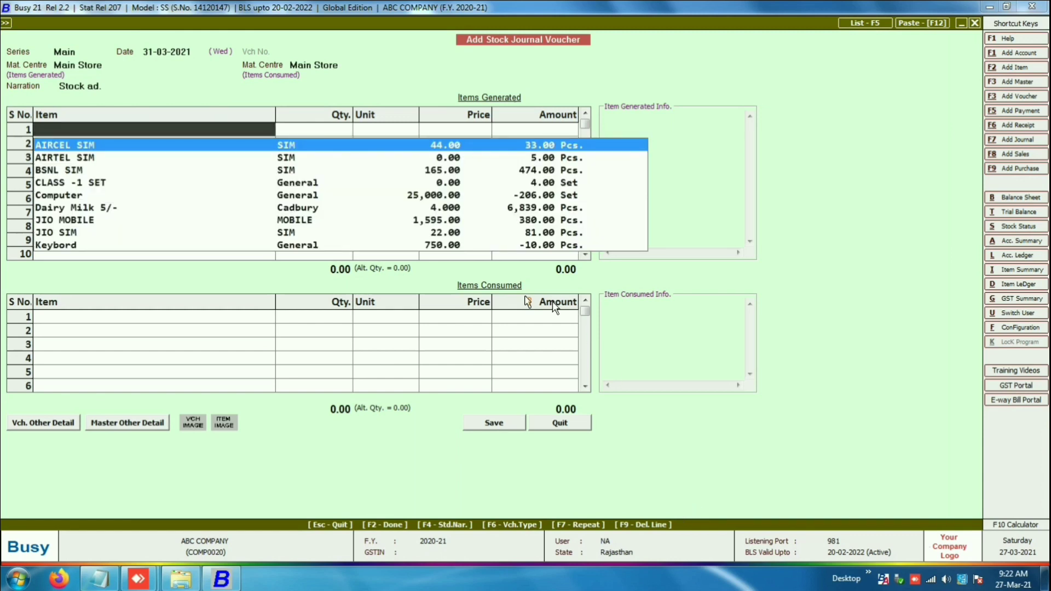
key(Down)
key(Down)
key(Down)
key(Down)
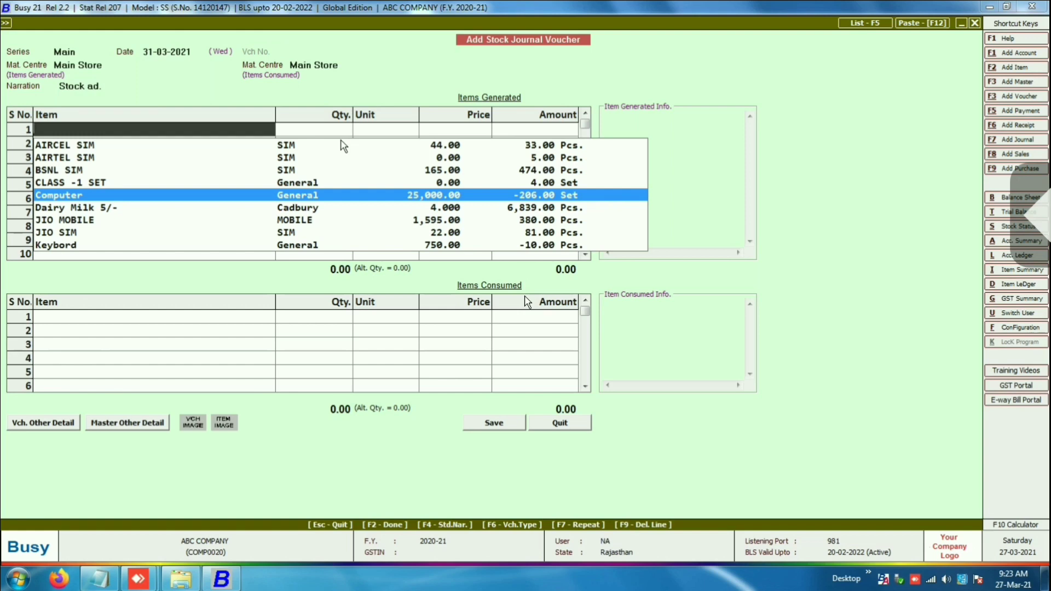
key(Return)
text(2)
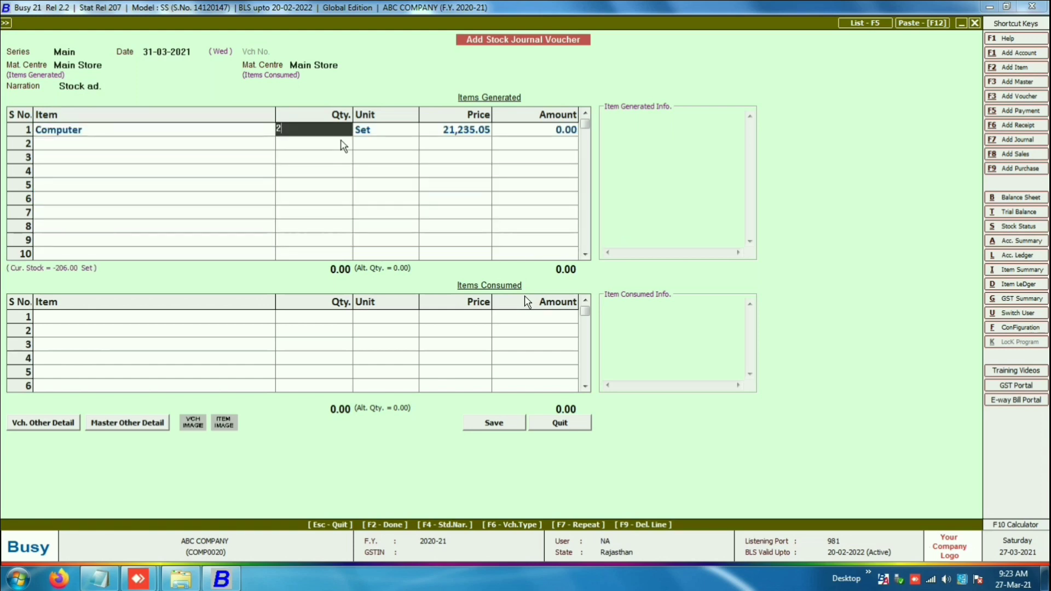
text(06)
key(Return)
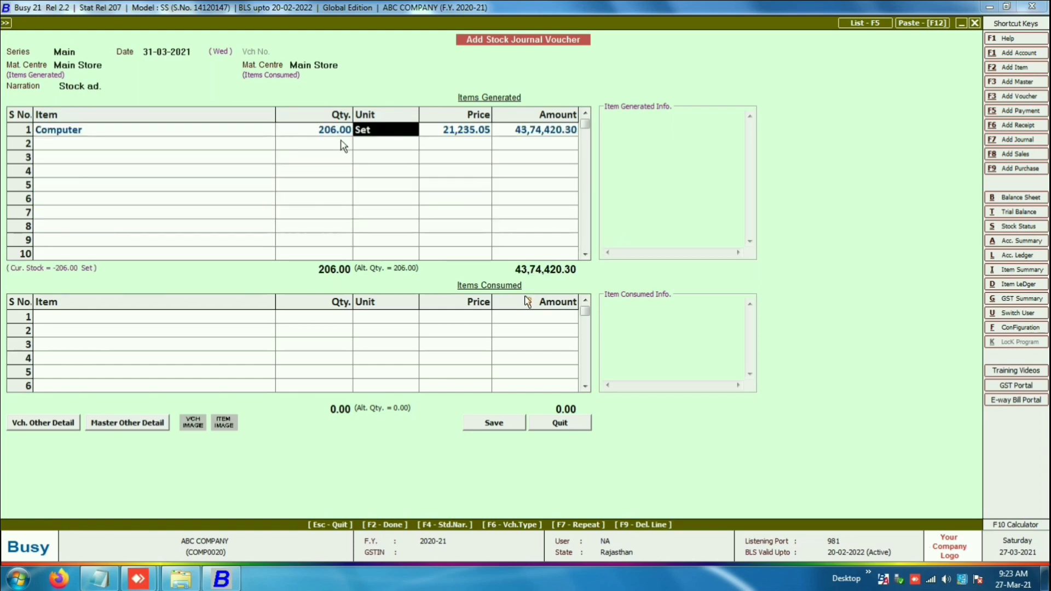
key(Return)
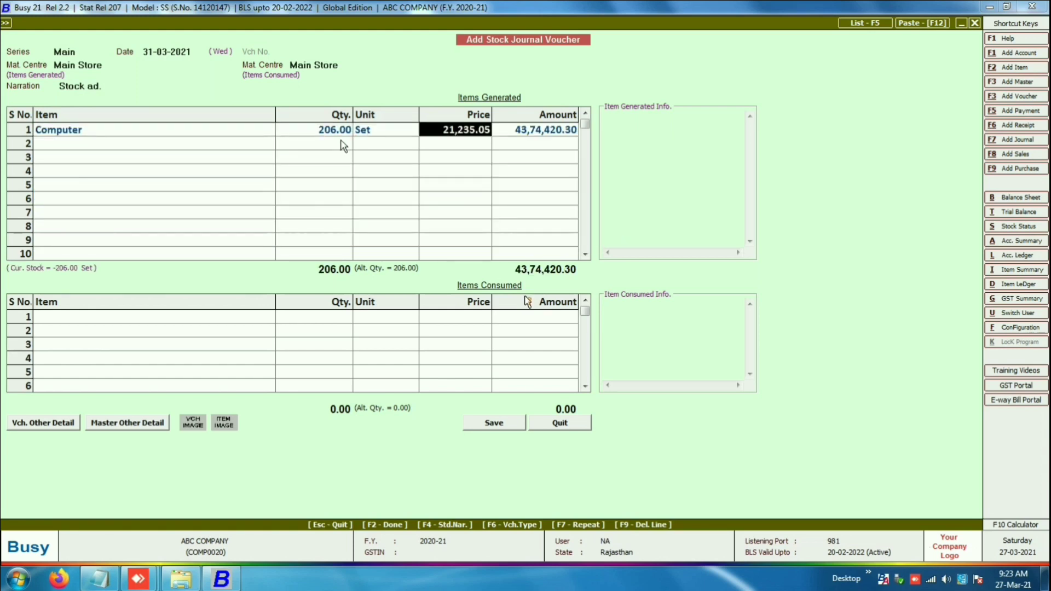
key(Return)
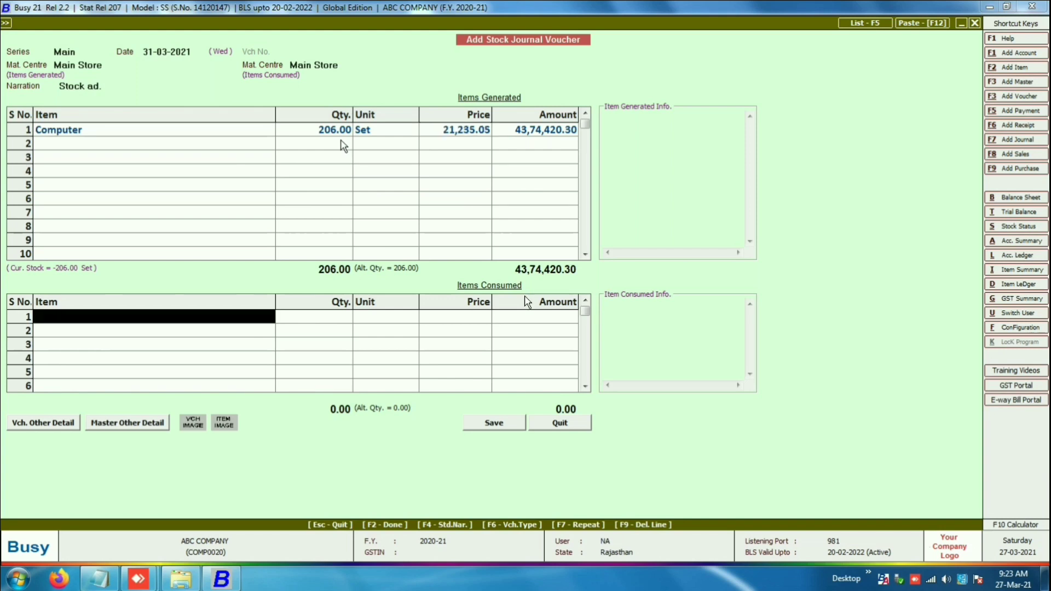
key(Return)
key(Return)
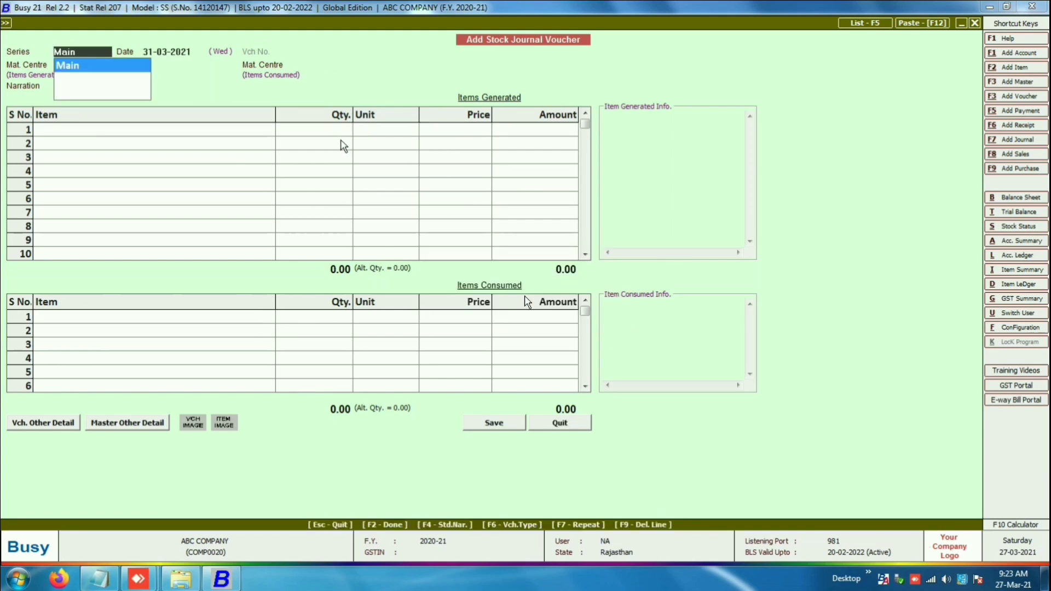
Display the item monthly summary for Computer from April to March in the main unit, without item values
key(Escape)
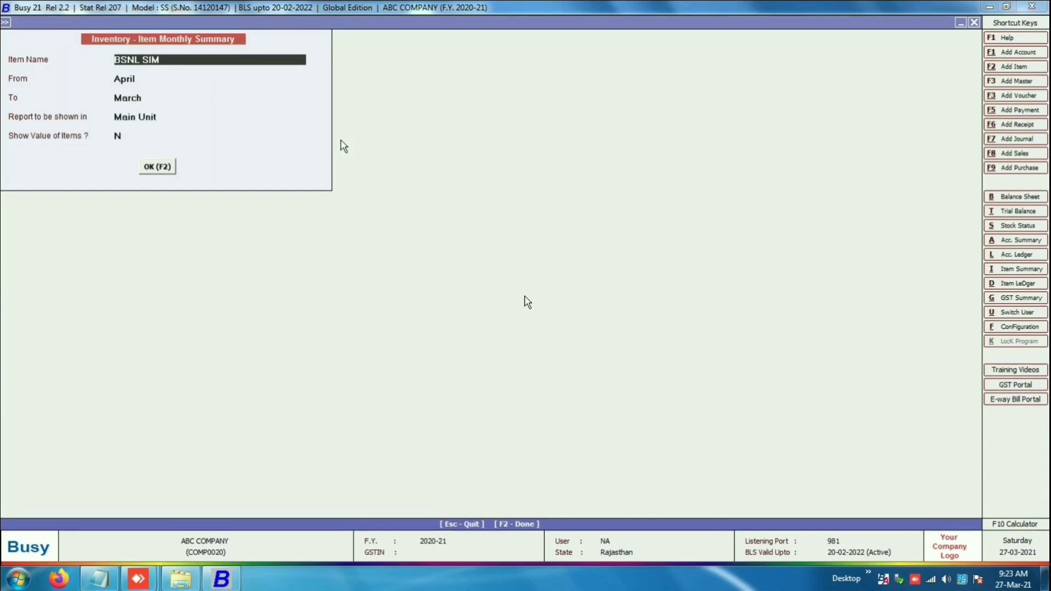
text(co)
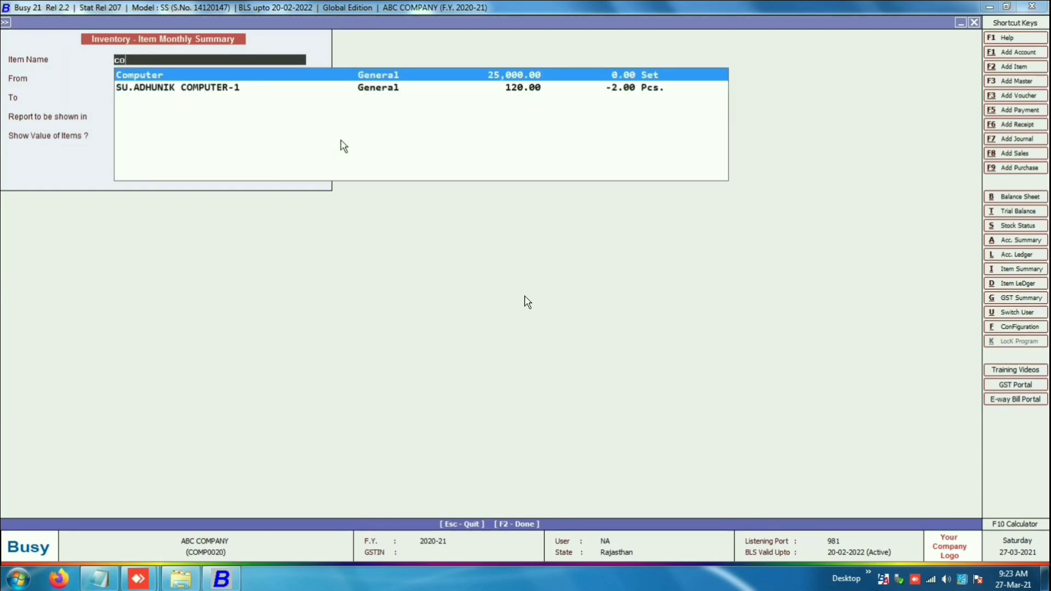
key(Down)
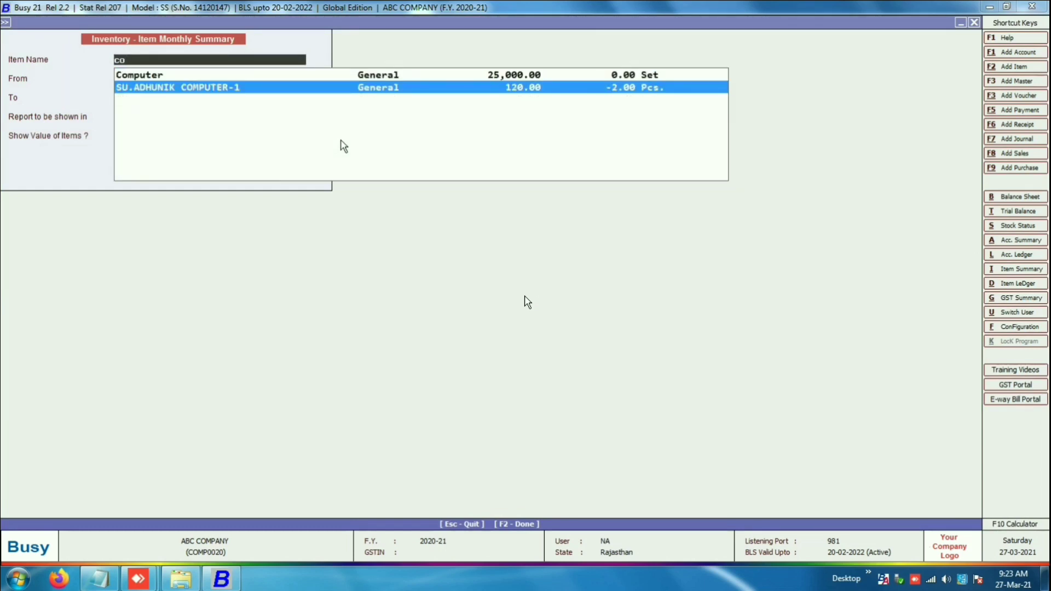
key(Up)
key(Return)
key(Return)
key(Return)
key(Return)
key(Return)
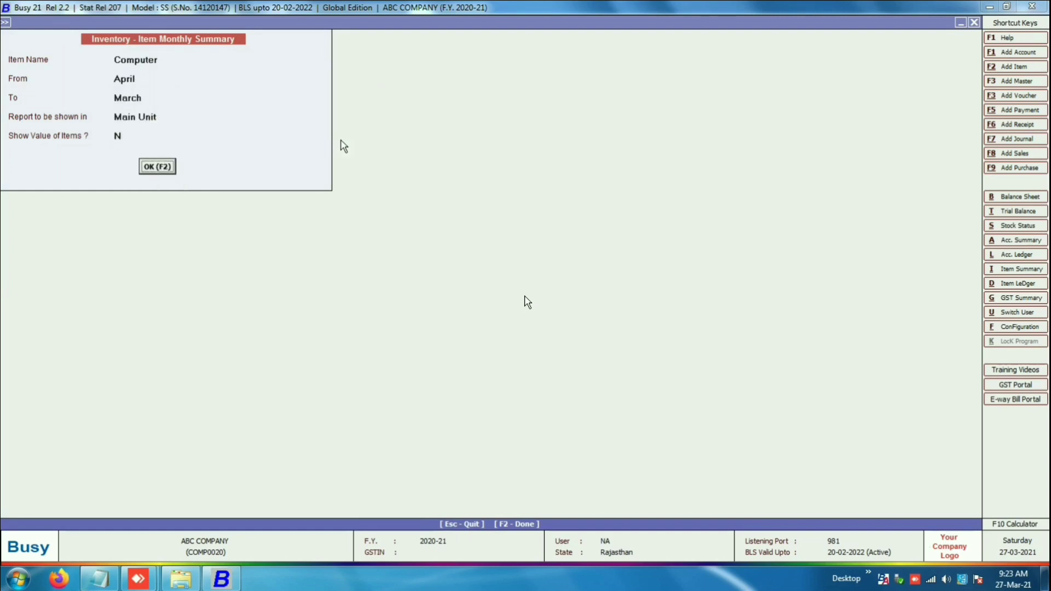
key(Return)
Check Computer's monthly quantities and balances from April through March, and close the summary
key(Down)
key(Down)
key(Down)
key(Down)
key(Down)
key(Down)
key(Down)
key(Down)
key(Down)
key(Down)
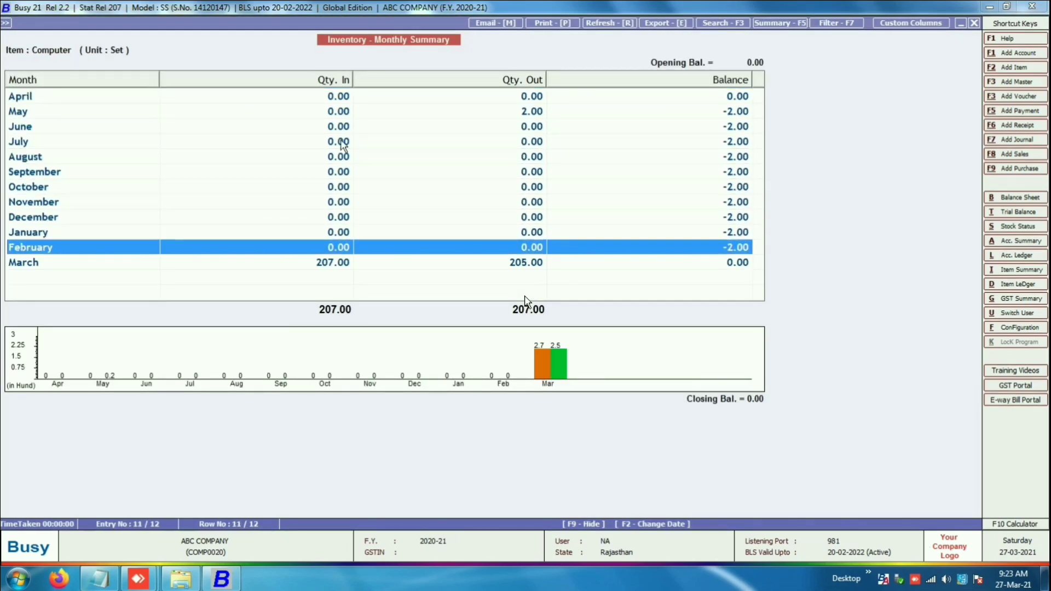
key(Down)
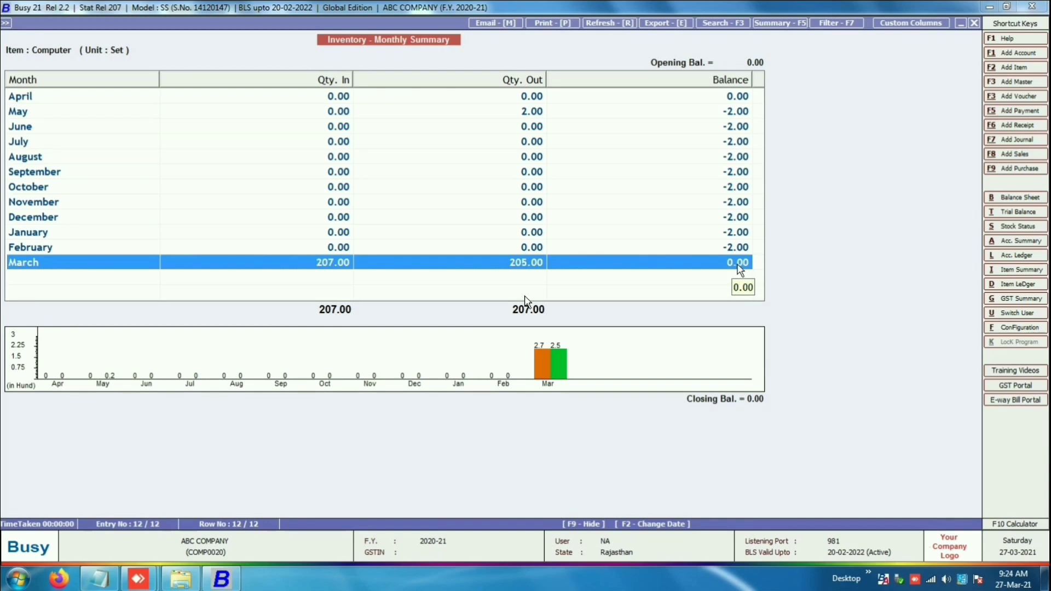
key(Escape)
key(Escape)
key(Escape)
key(Escape)
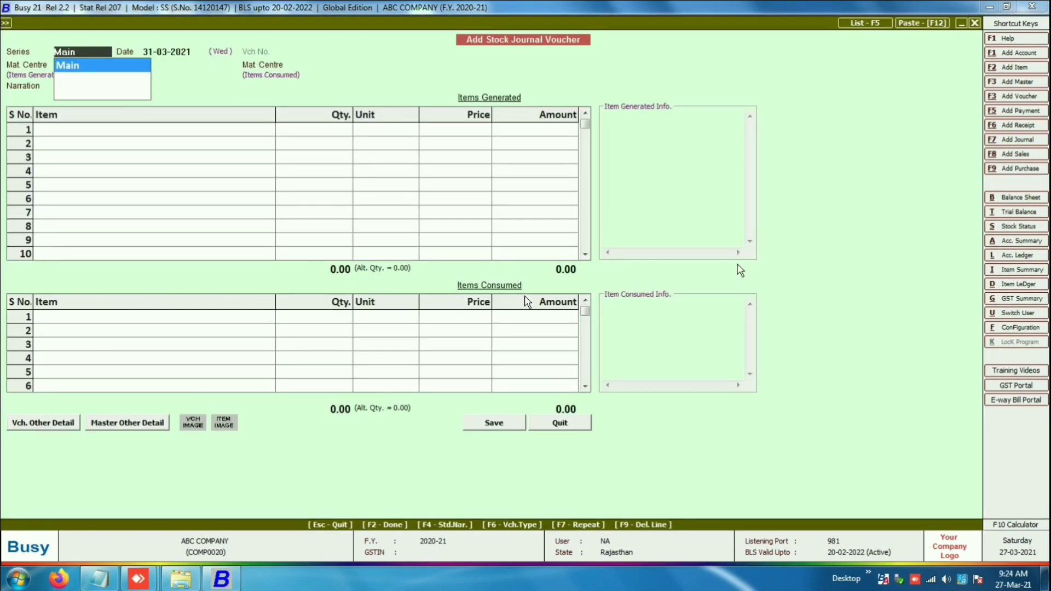
key(Right)
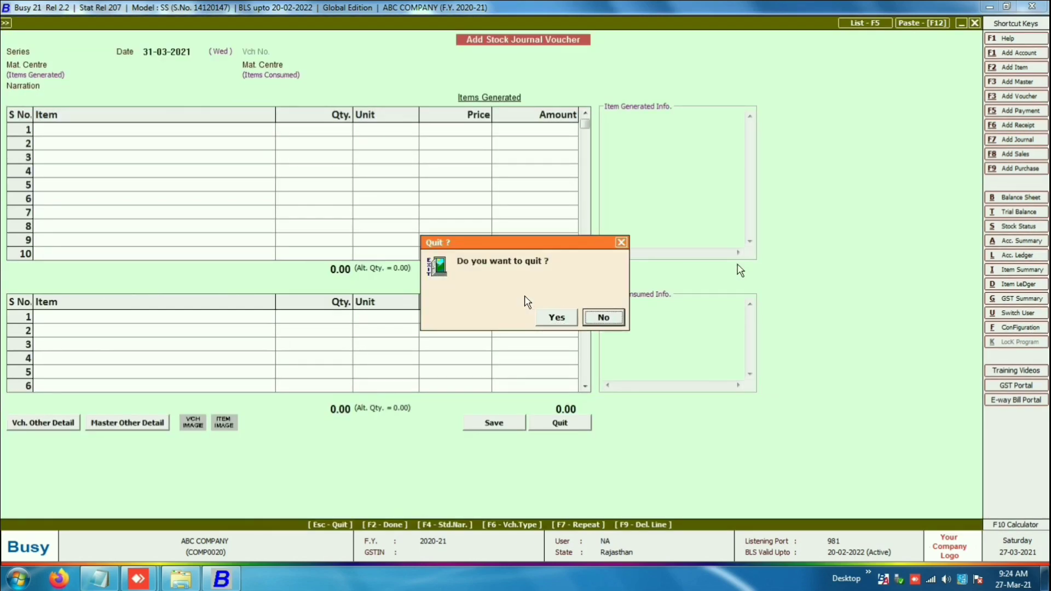
key(Return)
key(Return)
key(Return)
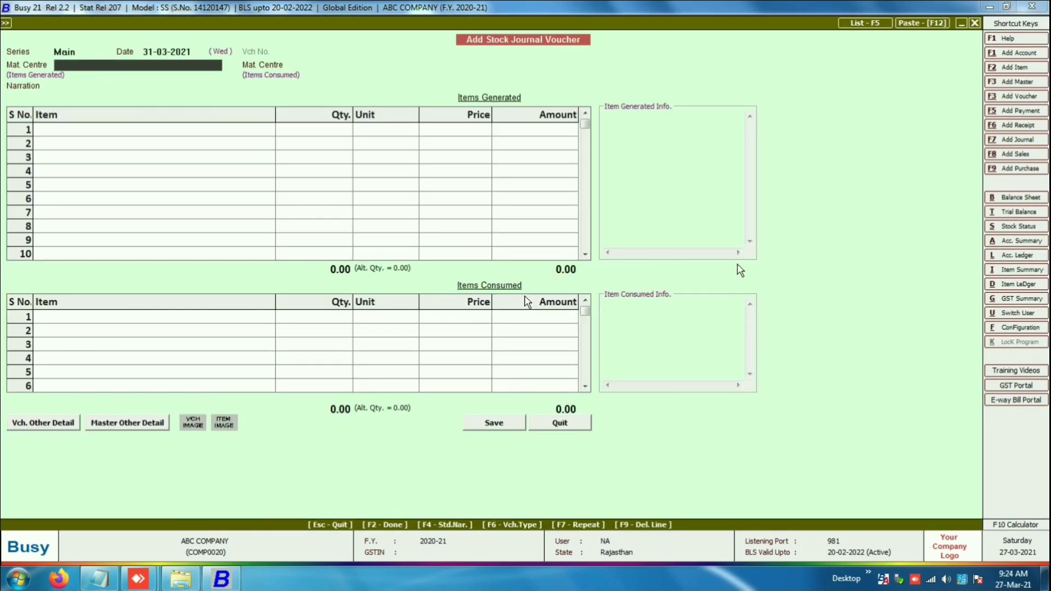
key(Return)
key(Return)
key(Return)
key(Up)
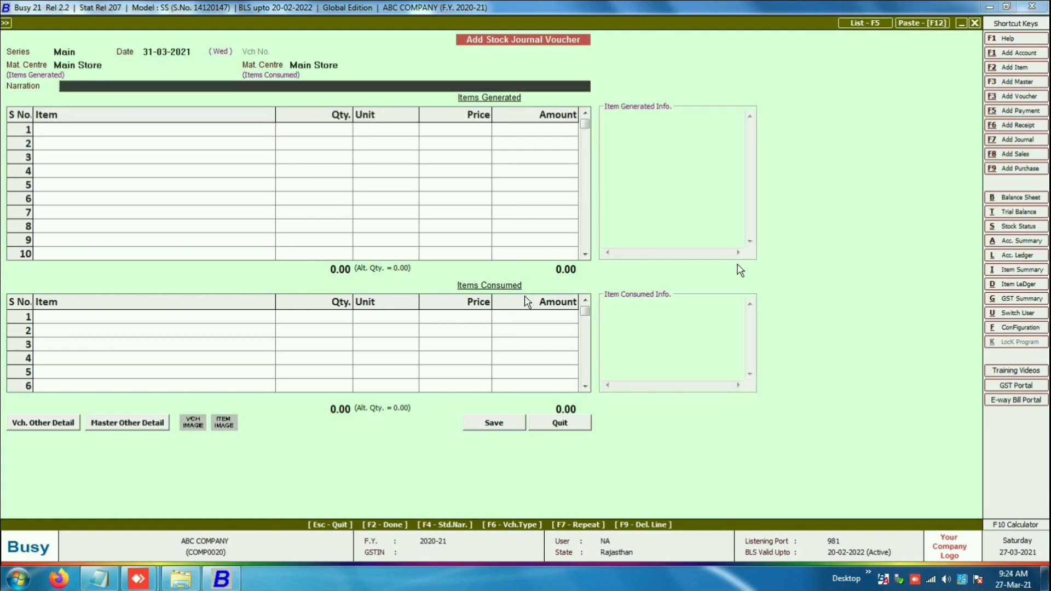
key(Return)
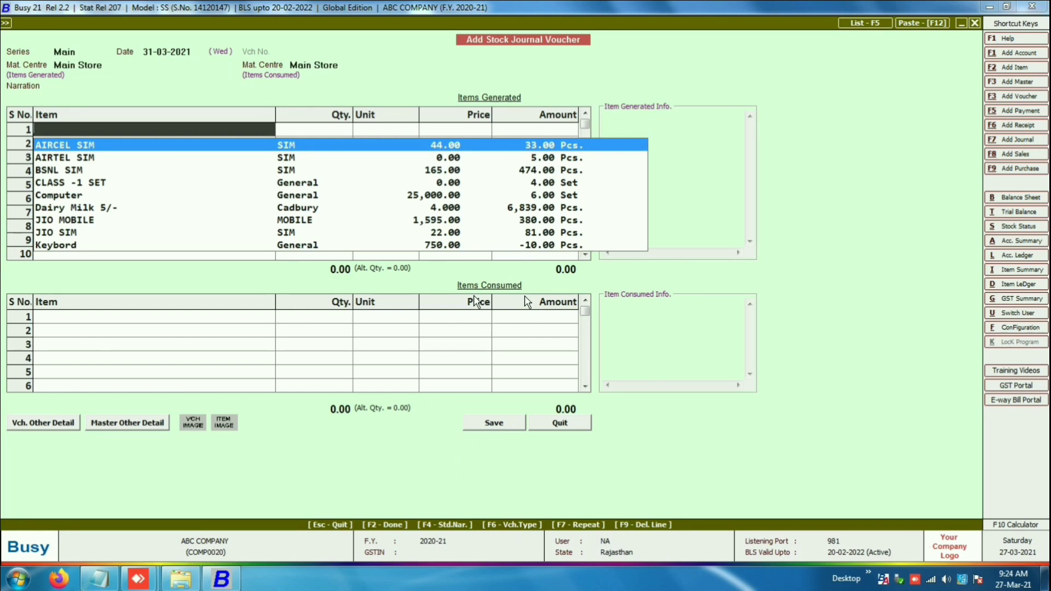
click(112, 322)
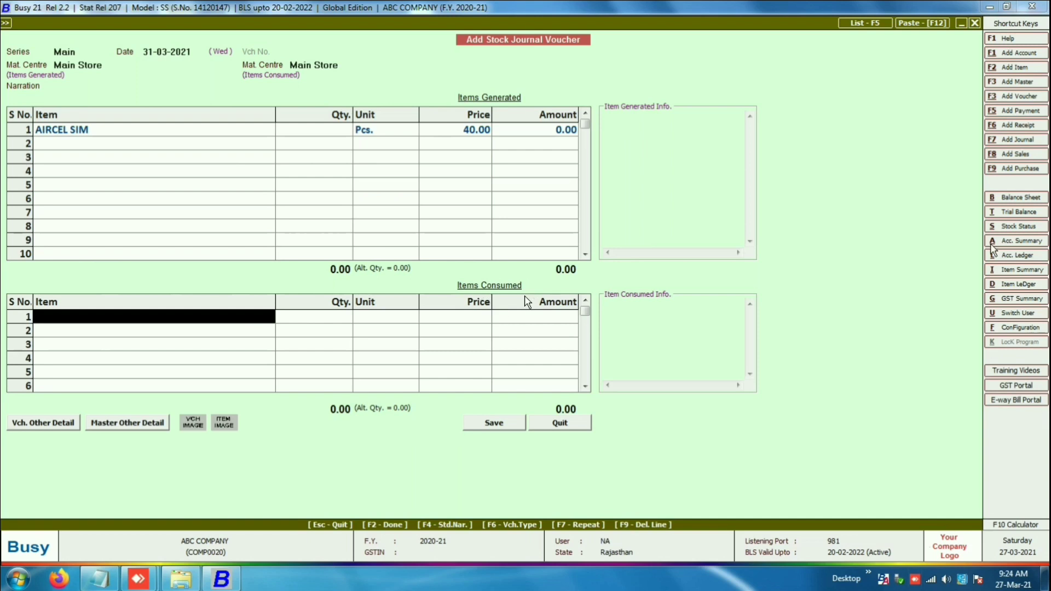
Switch to the Notepad checklist and go to point 6, "Suspence Entery Clear kare"
key(alt+Tab)
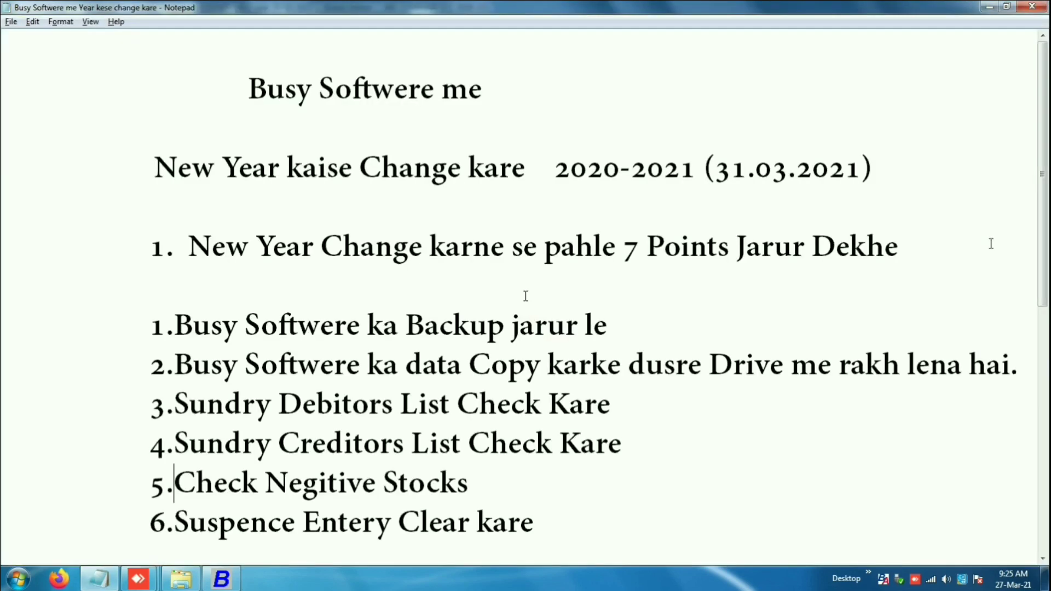
scroll(525, 296, down, 1)
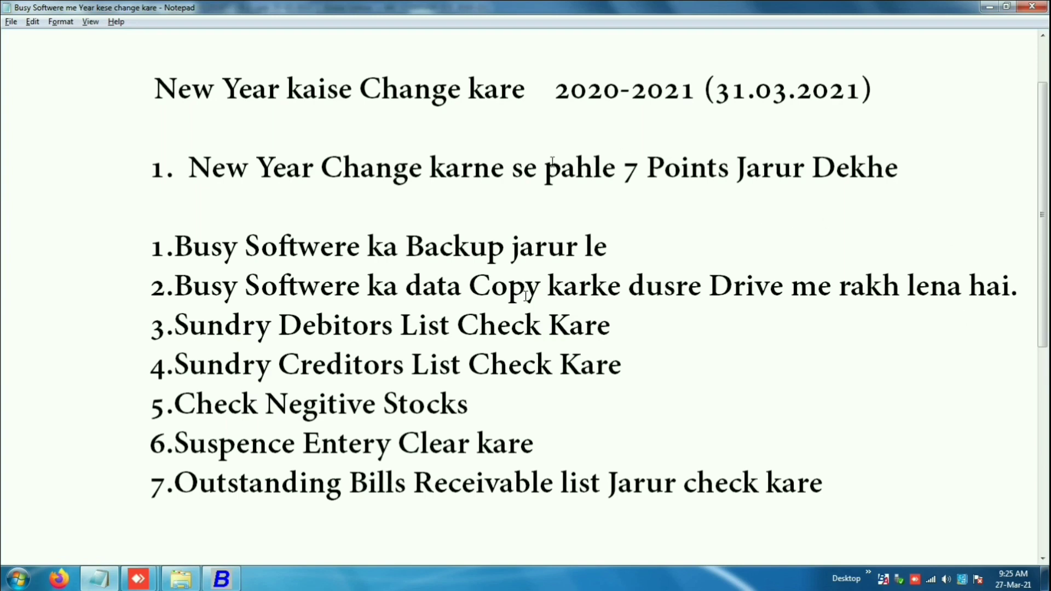
click(174, 453)
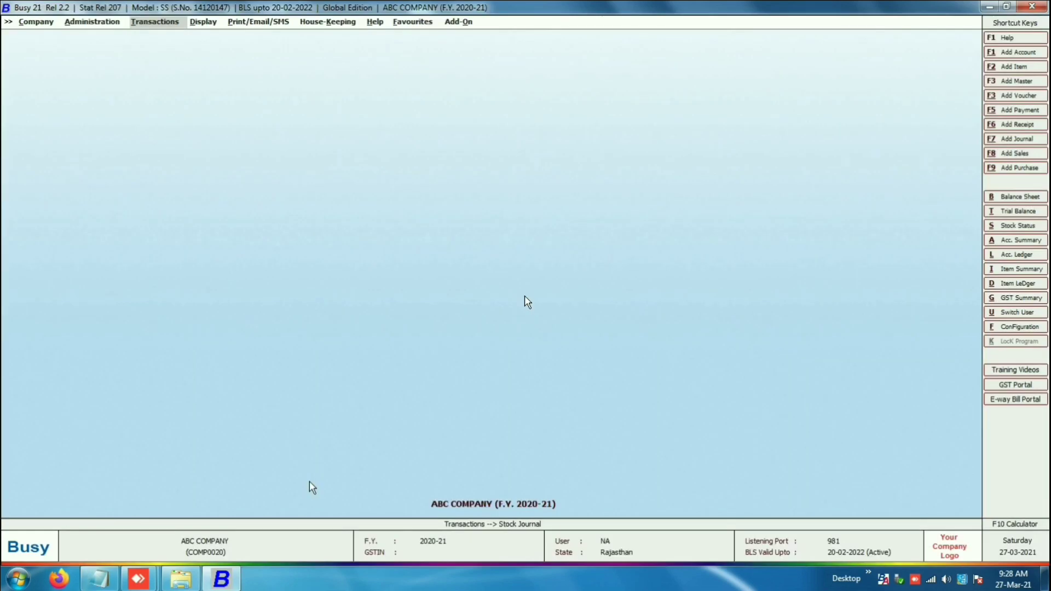
Switch back to Busy and open the Bills Receivable report options for a group of accounts, with bill-wise combined details
key(Right)
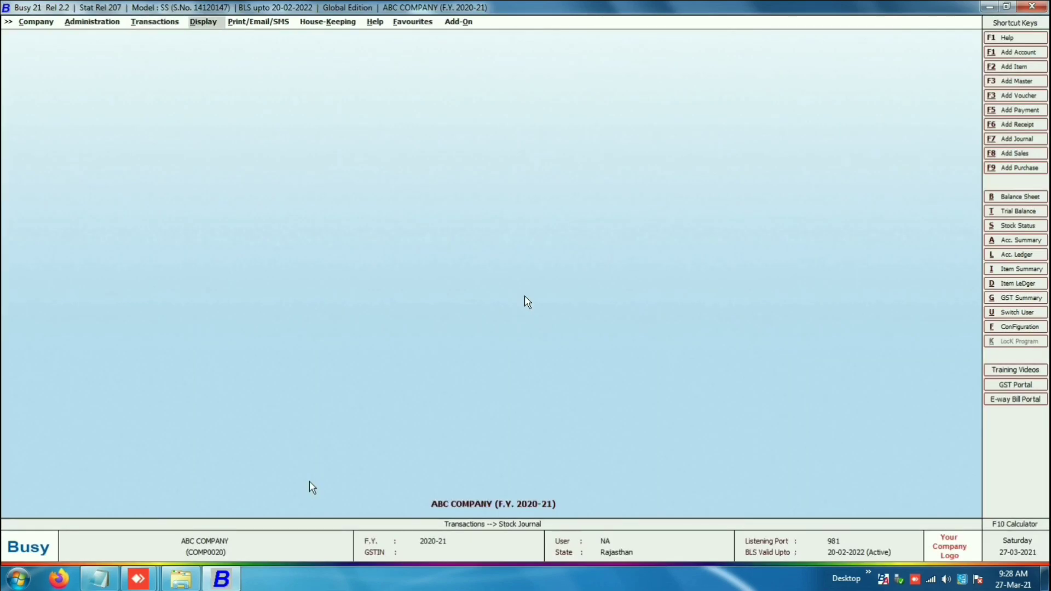
key(Return)
key(Up)
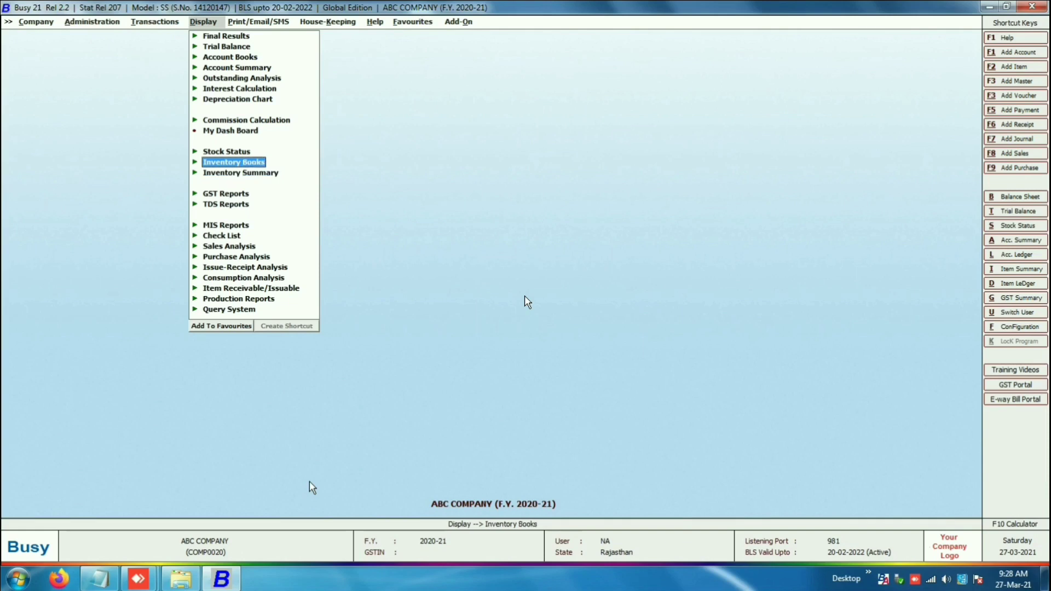
key(Up)
key(Up)
key(Up)
key(Up)
key(Up)
key(Return)
key(Down)
key(Down)
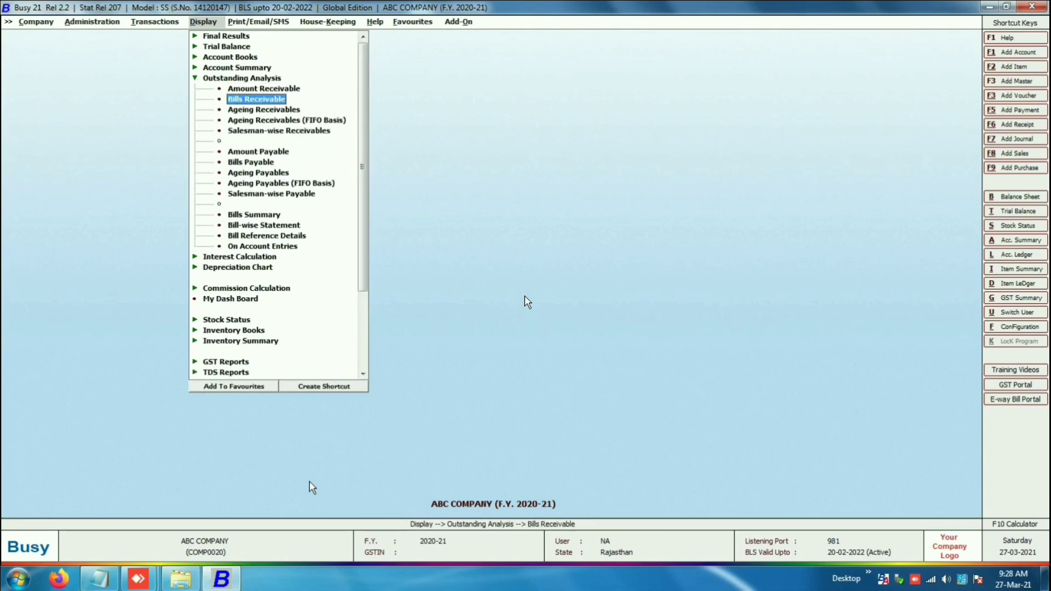
key(Up)
key(Return)
key(Right)
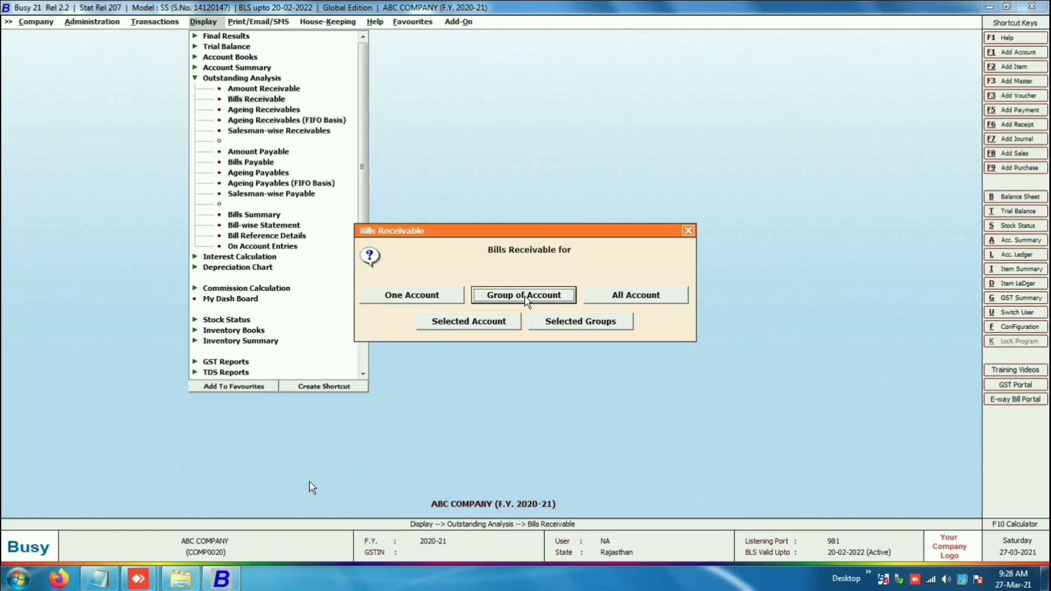
key(Return)
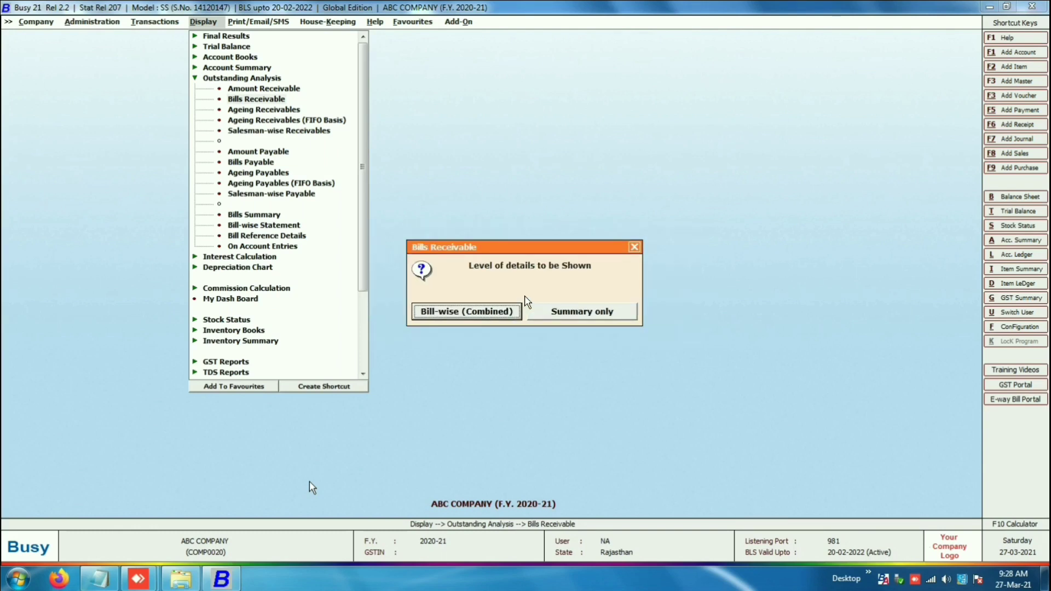
key(Return)
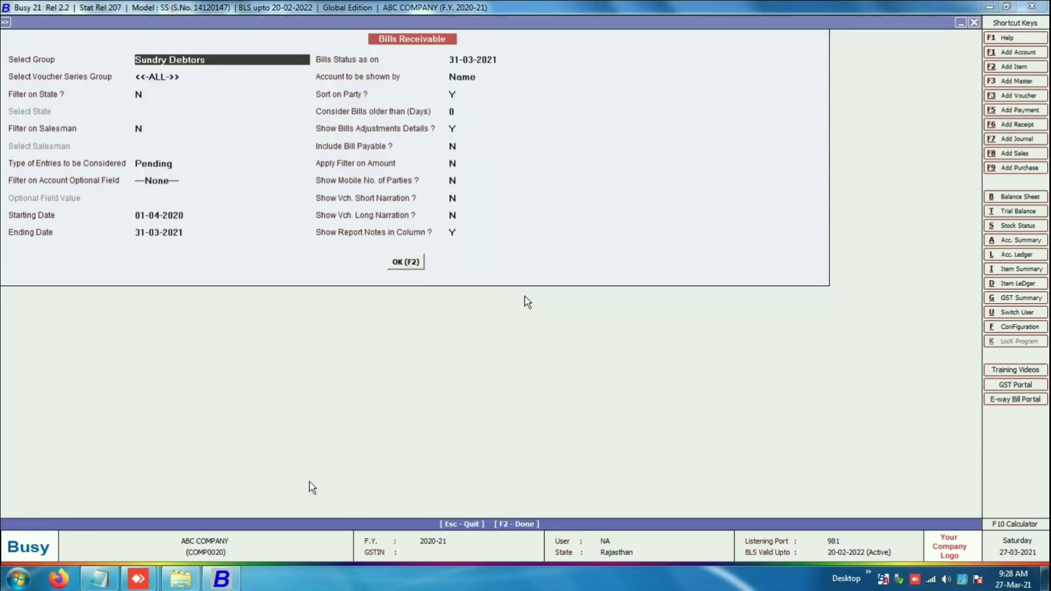
Generate the pending Bills Receivable report for Sundry Debtors from 01-04-2020 to 31-03-2021, with bill status as on 31-03-2021
key(Return)
key(Return)
key(Return)
key(Return)
key(Return)
key(Return)
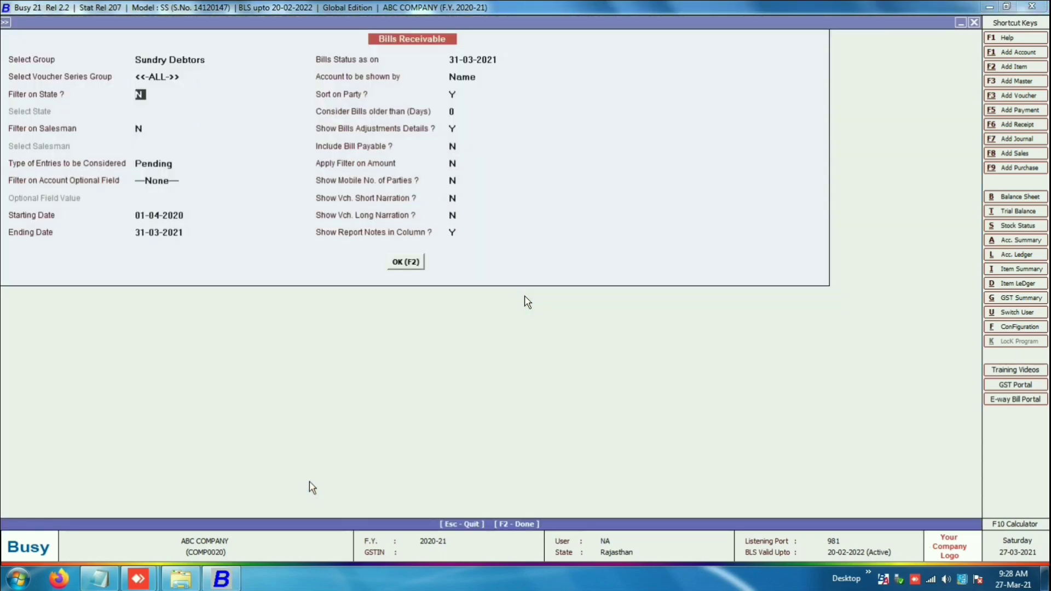
key(Return)
key(Return)
key(Return)
key(Return)
key(Return)
key(Return)
key(Return)
key(Return)
key(Return)
key(Return)
key(Return)
key(Return)
key(Return)
key(Return)
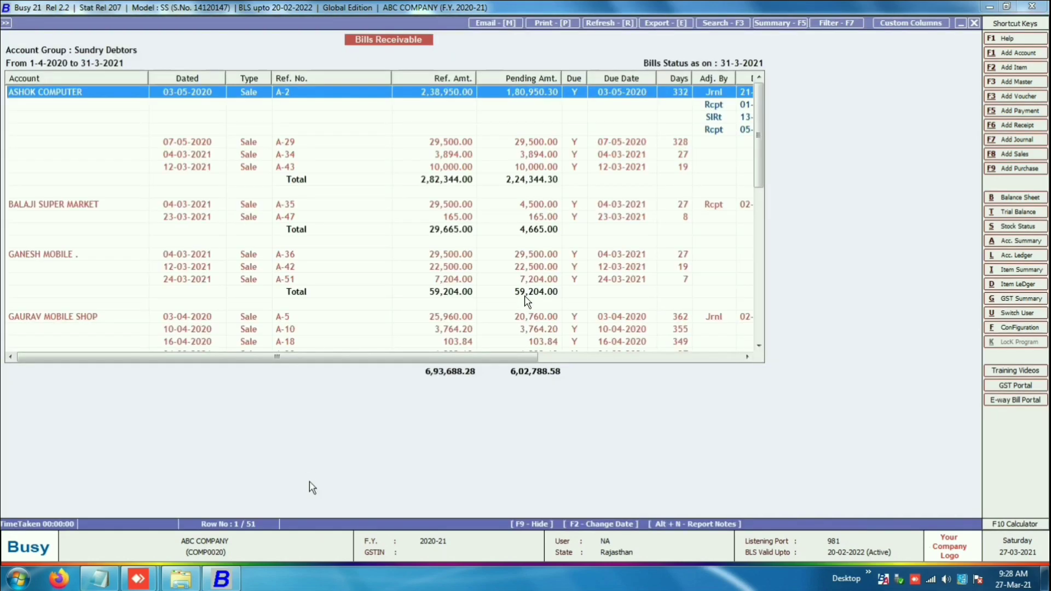
Examine the Sundry Debtors' outstanding bills, comparing pending amounts, due dates and overdue days party by party
key(Down)
key(Down)
key(Down)
key(Down)
key(Up)
key(Up)
key(Up)
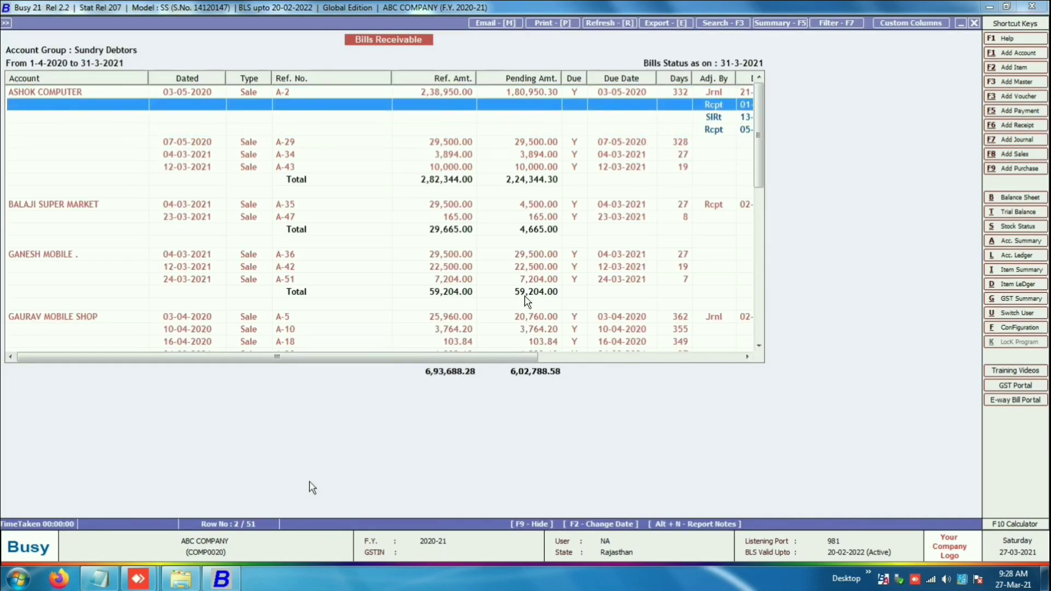
key(Down)
key(Down)
key(Down)
key(Down)
key(Down)
key(Down)
key(Down)
key(Down)
key(Down)
key(Down)
key(Down)
key(Down)
key(Down)
key(Down)
key(Down)
key(Down)
key(Down)
key(Down)
key(Down)
key(Down)
key(Down)
key(Down)
key(Down)
key(Down)
key(Down)
key(Down)
key(Down)
key(Down)
key(Down)
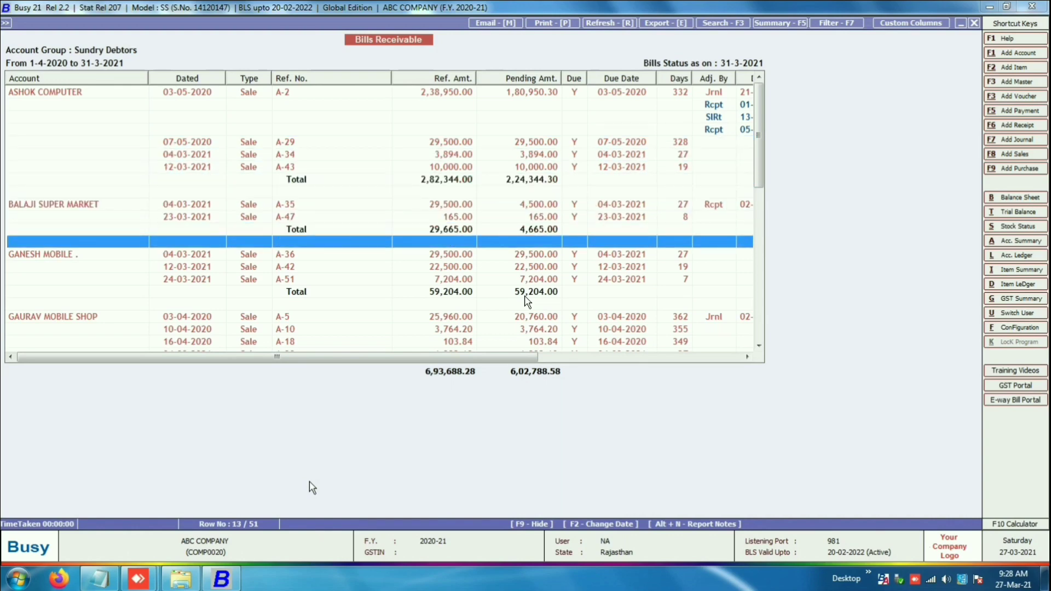
key(Home)
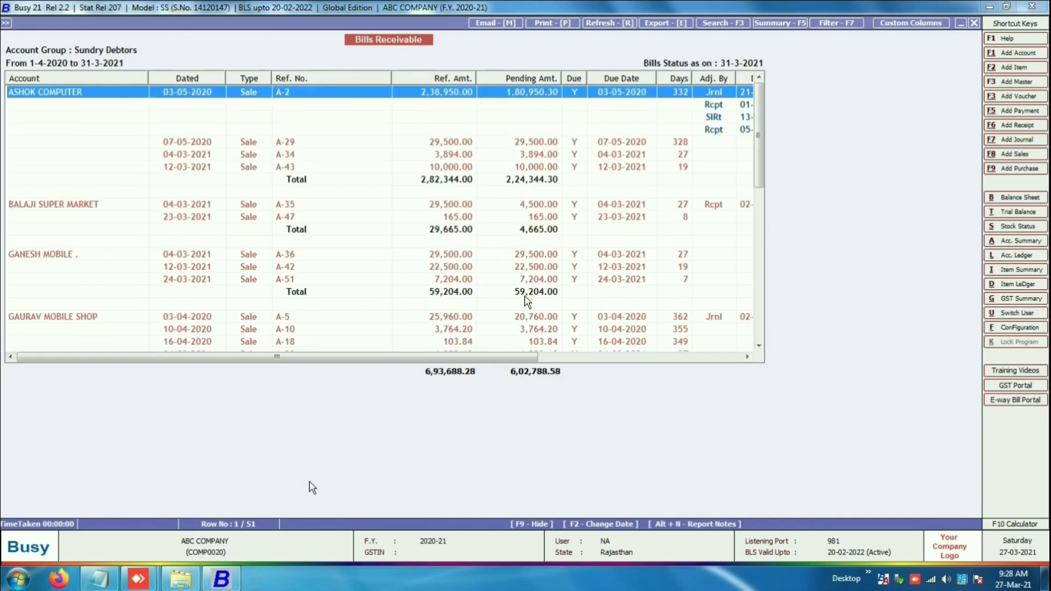
key(Down)
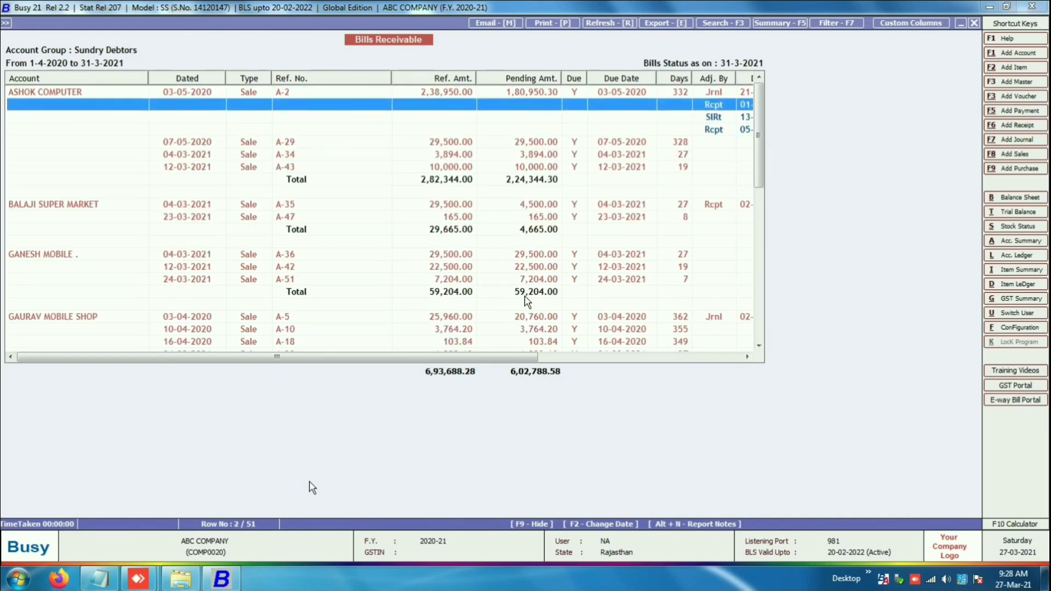
key(Up)
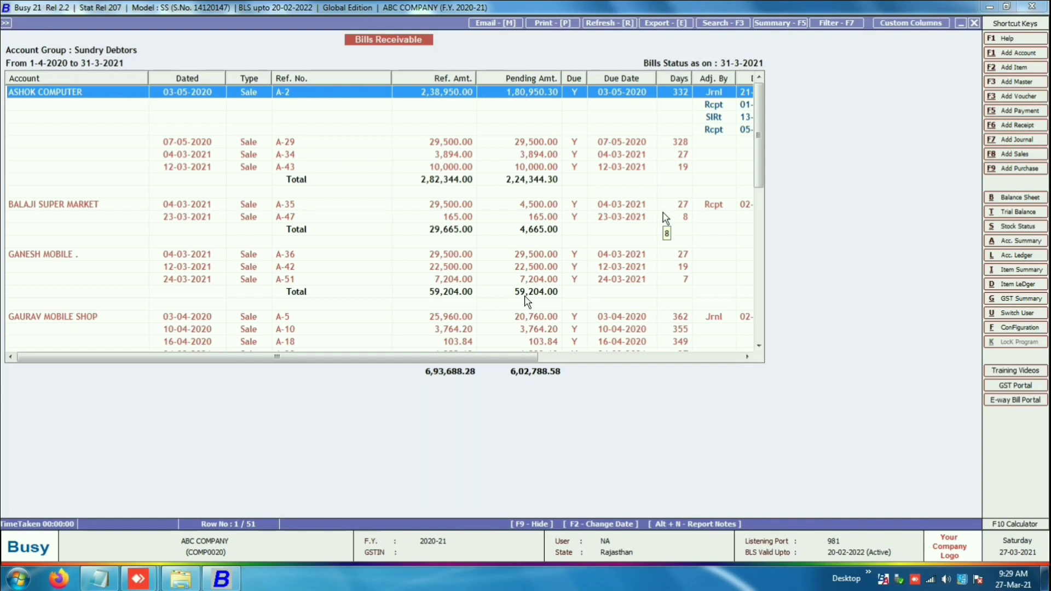
Examine the Bills Receivable rows from ASHOK COMPUTER down to GAURAV MOBILE SHOP, including each party's total
key(Down)
key(Down)
key(Down)
key(Down)
key(Down)
key(Down)
key(Down)
key(Down)
key(Down)
key(Down)
key(Down)
key(Down)
key(Down)
key(Down)
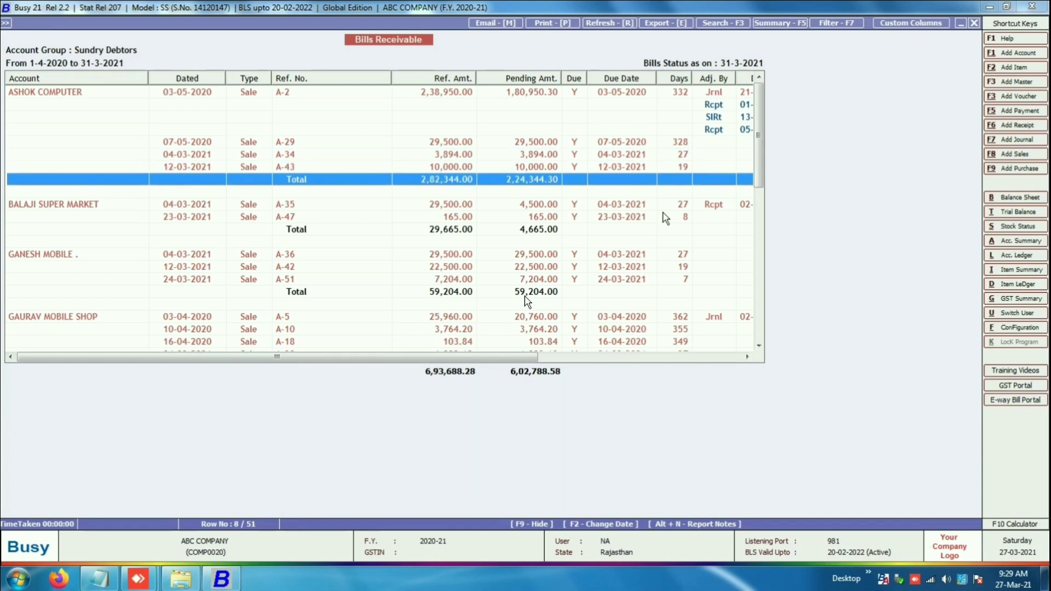
key(Down)
key(Down)
key(Down)
key(Down)
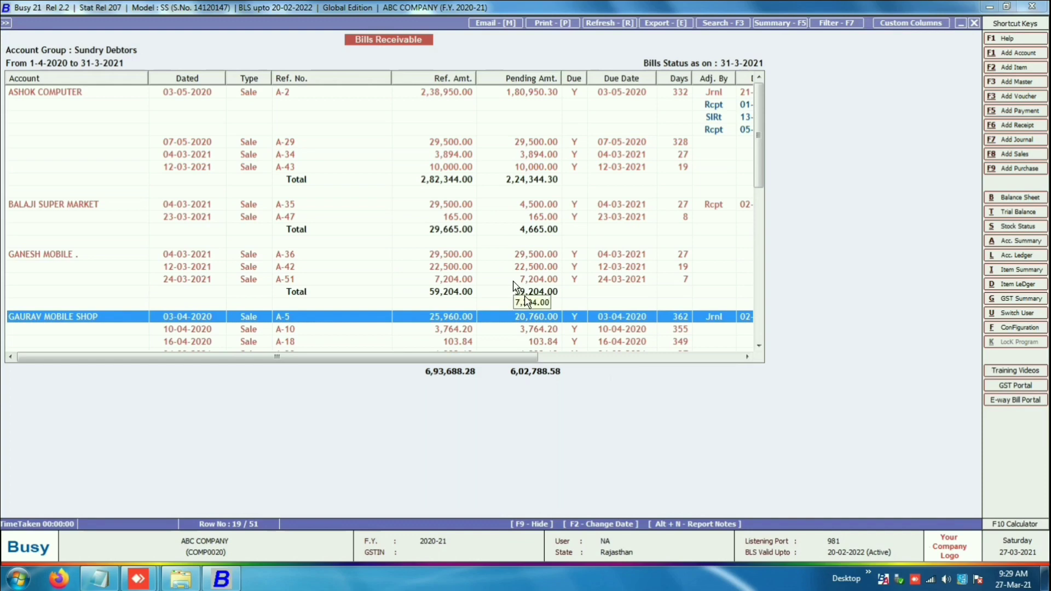
Close the Bills Receivable report and its options
key(Escape)
key(Escape)
key(Escape)
key(Escape)
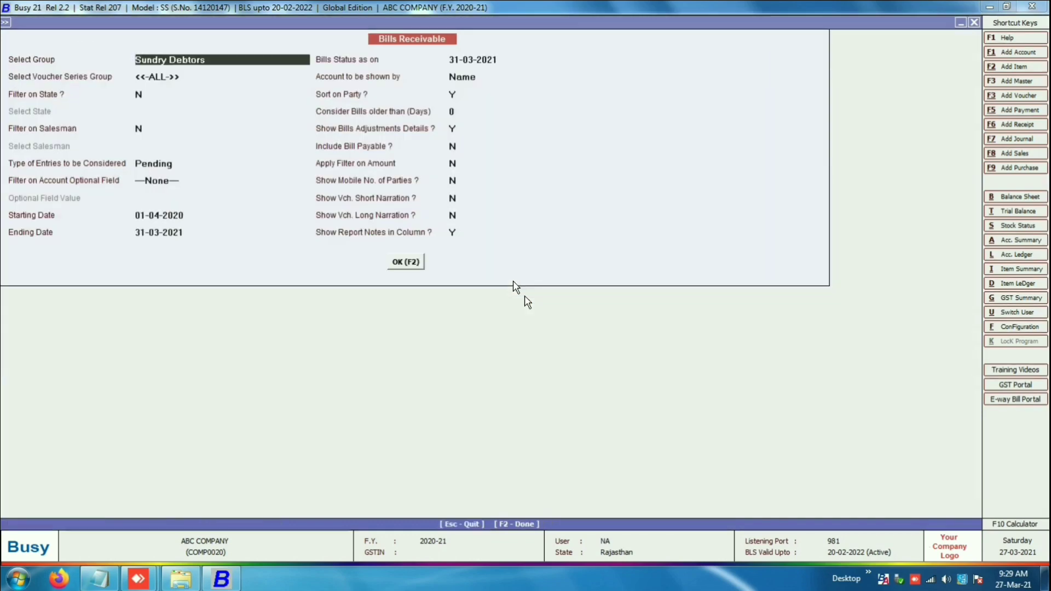
key(Escape)
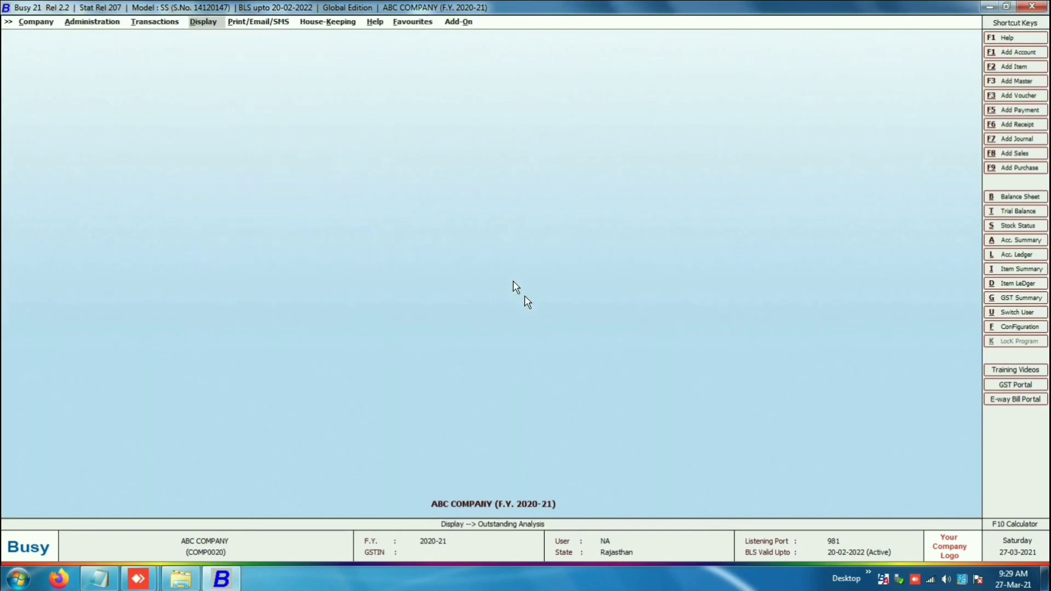
Open the On Account Entries report options from Outstanding Analysis for a group of accounts
key(Return)
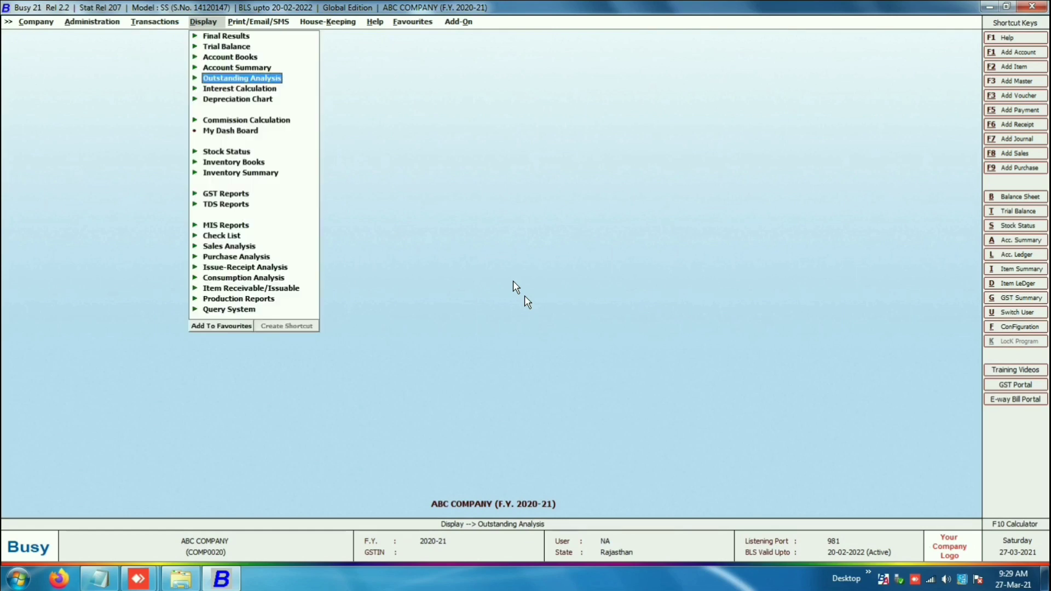
key(Return)
key(Down)
key(Down)
key(Down)
key(Down)
key(Down)
key(Down)
key(Down)
key(Down)
key(Down)
key(Down)
key(Down)
key(Down)
key(Down)
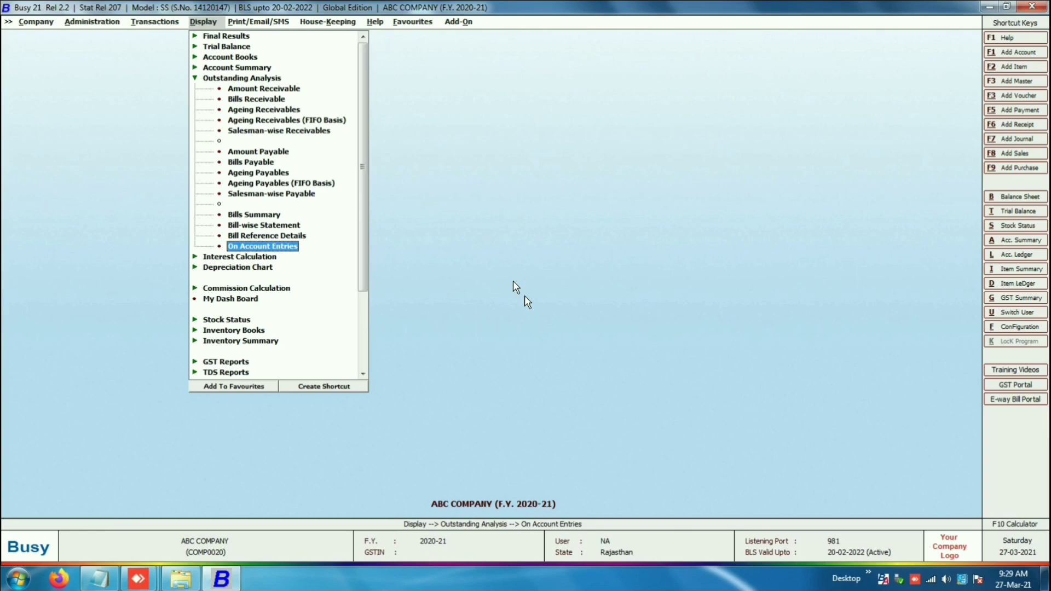
key(Return)
key(Right)
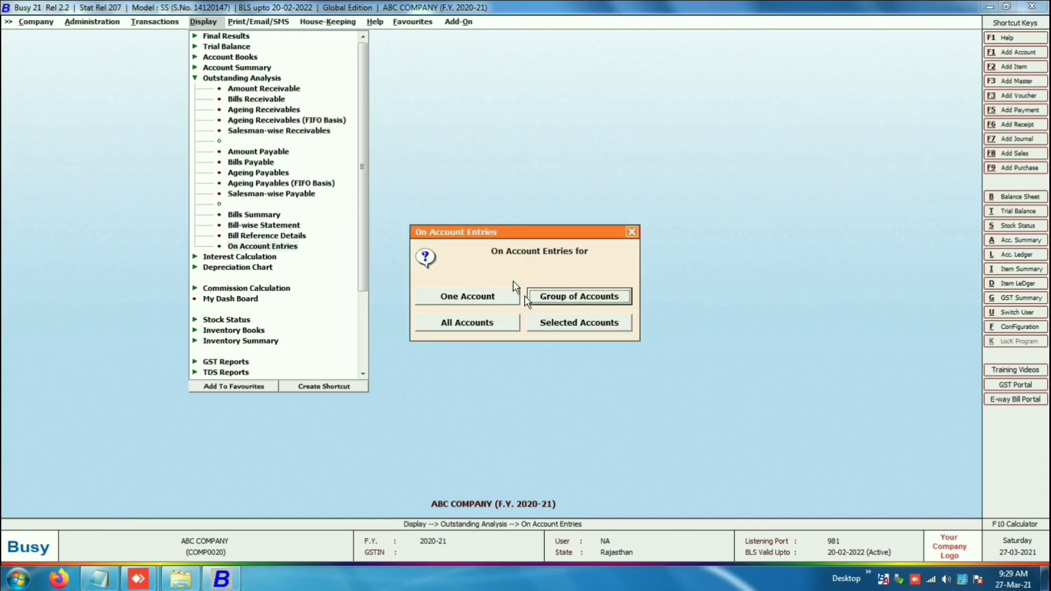
key(Return)
Generate the On Account Entries report for Sundry Debtors from 01-04-2020 to 31-03-2021, showing accounts by name
text(sun)
key(Down)
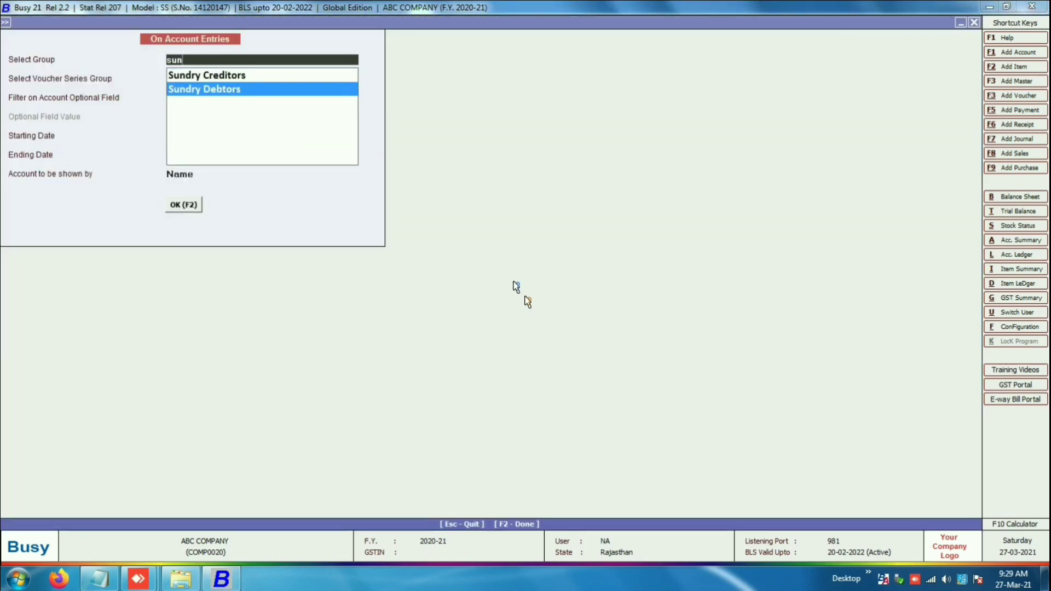
key(Return)
key(Return)
key(Return)
key(Return)
key(Return)
key(Return)
key(Return)
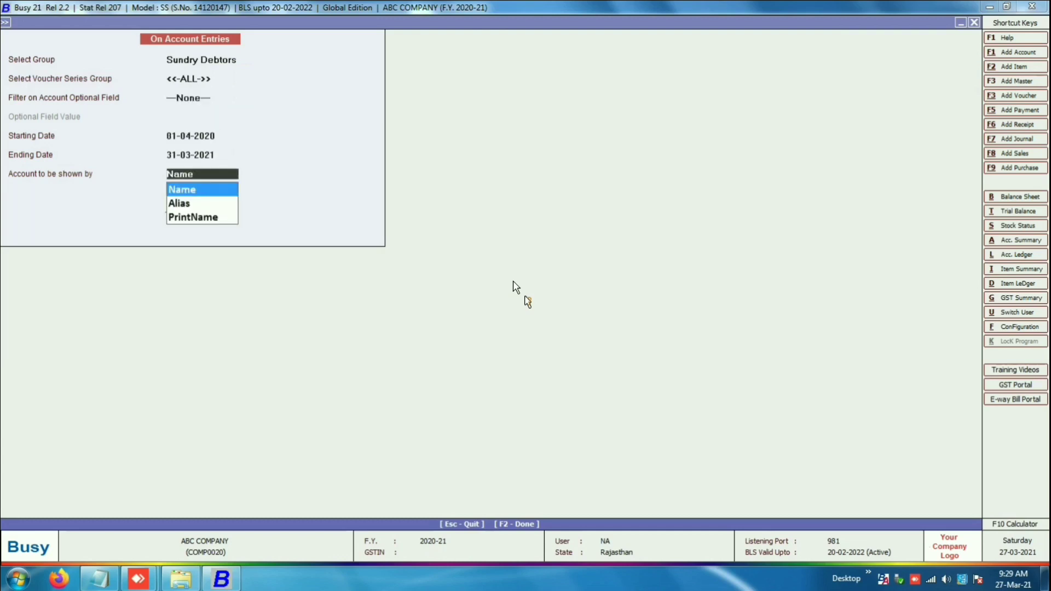
Open GOPAL GENERAL STORE's on-account receipt voucher 5 dated 04-03-2021 for modification
key(Down)
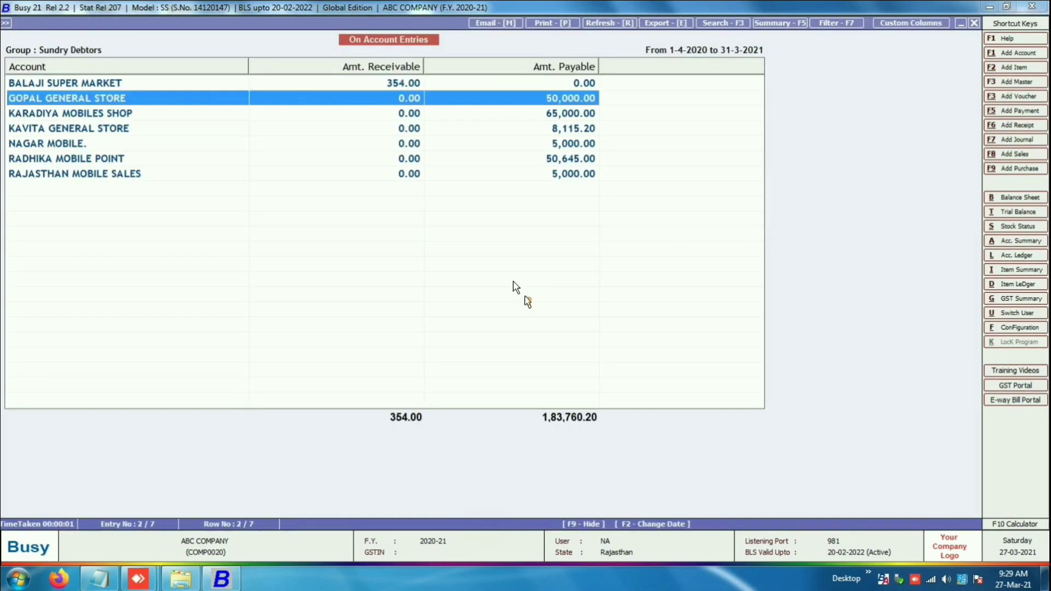
key(Up)
key(Down)
key(Up)
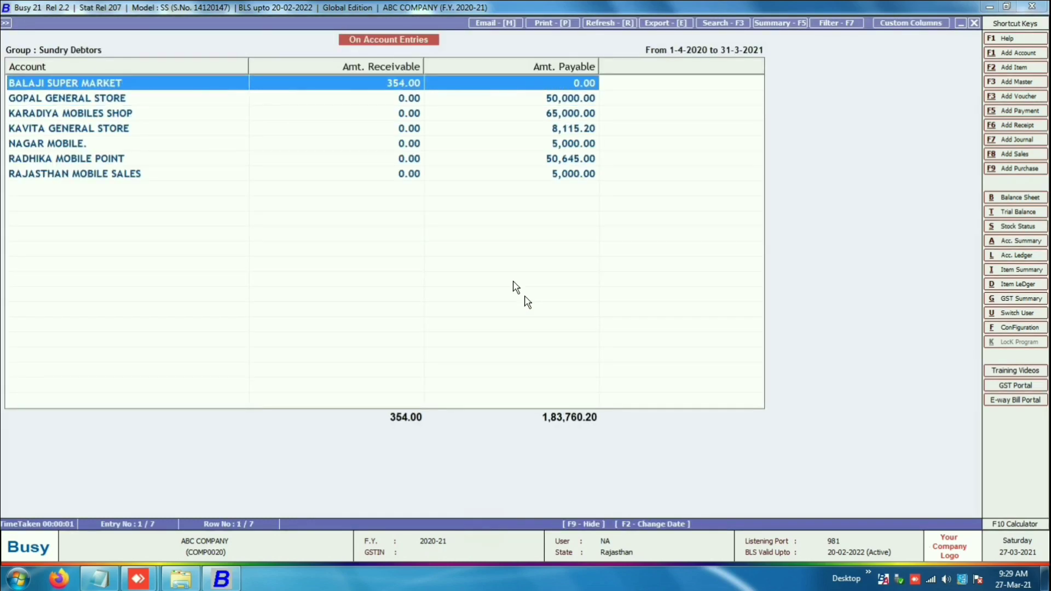
key(Down)
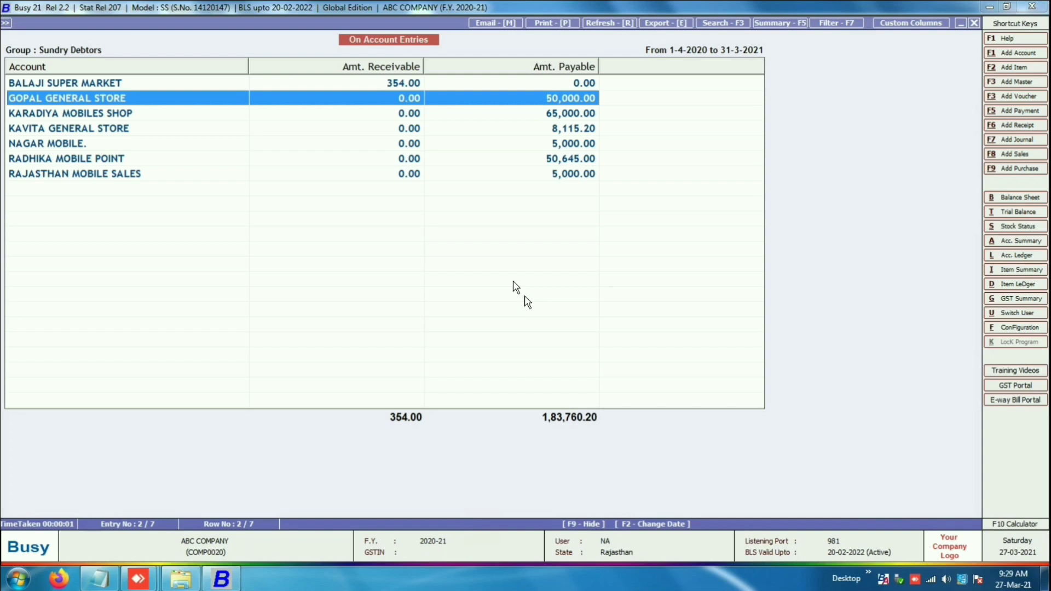
key(Return)
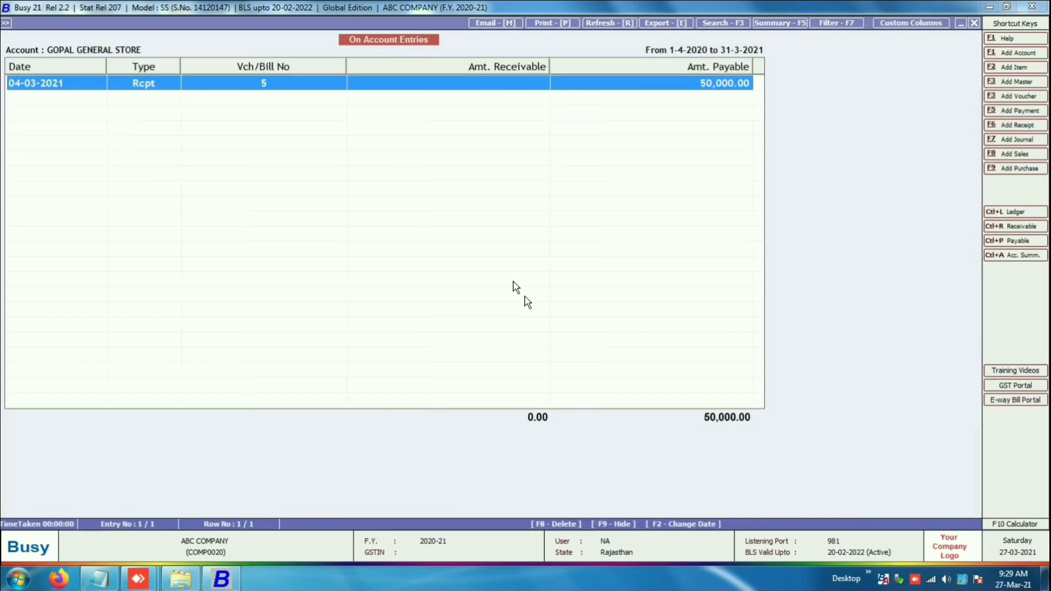
key(Return)
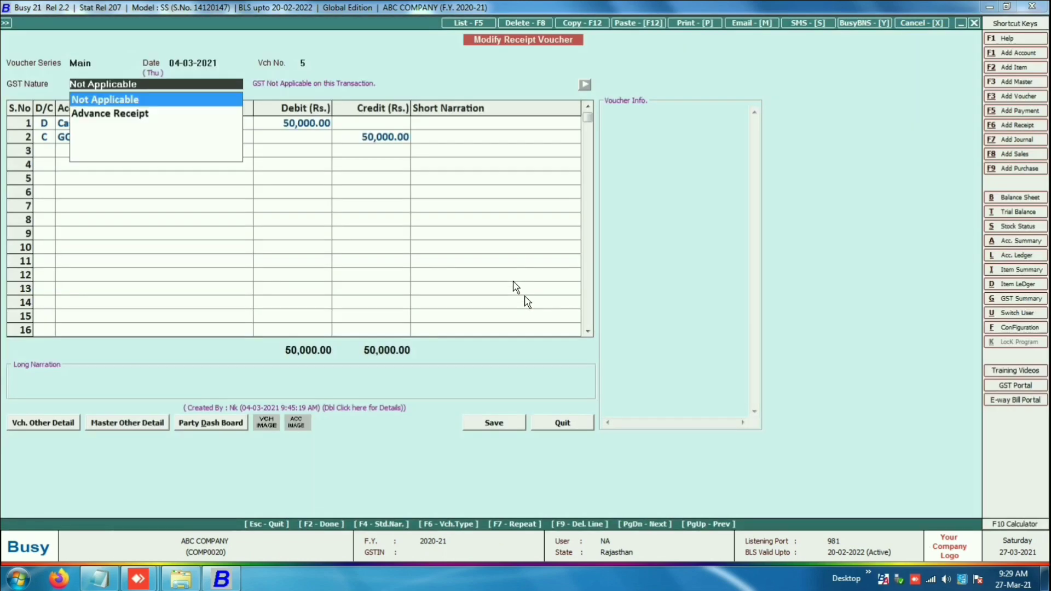
Adjust GOPAL GENERAL STORE's receipt bill by bill against A-16 for 26,011.92 and A-17 for 590.00
key(Return)
key(Return)
key(Return)
key(Return)
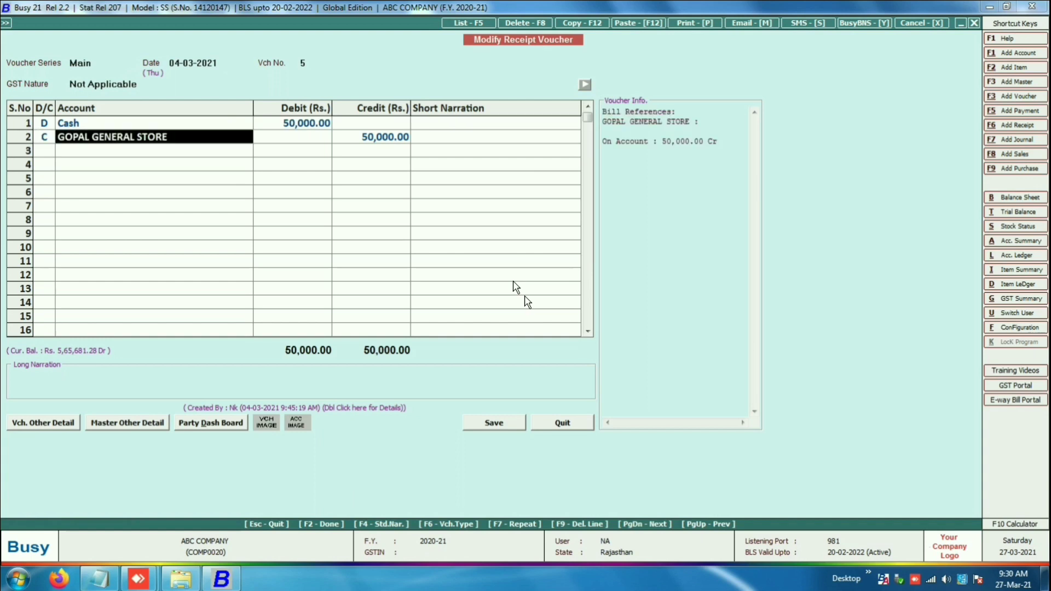
key(Return)
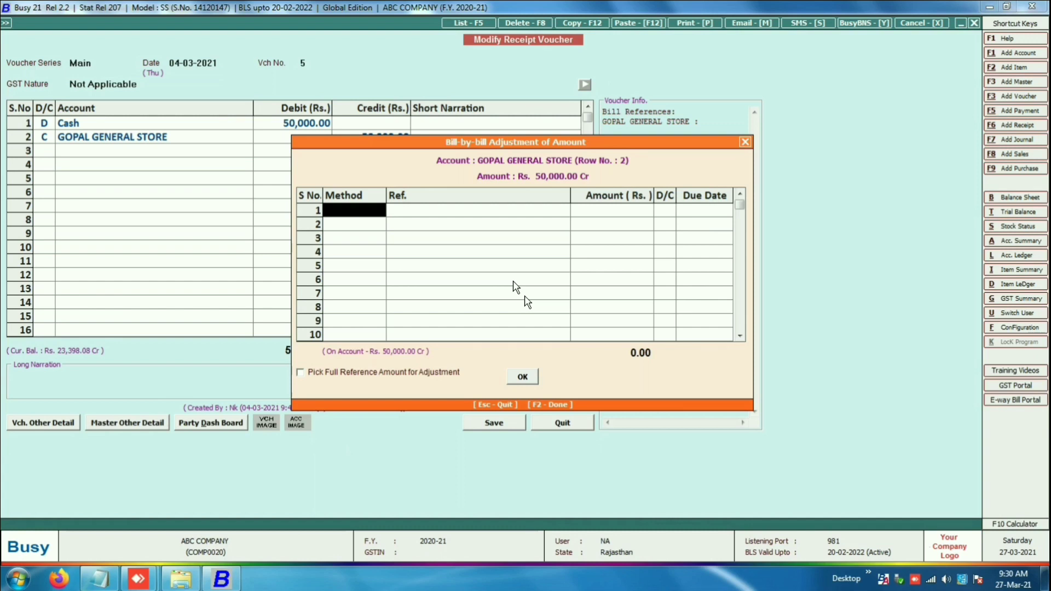
key(space)
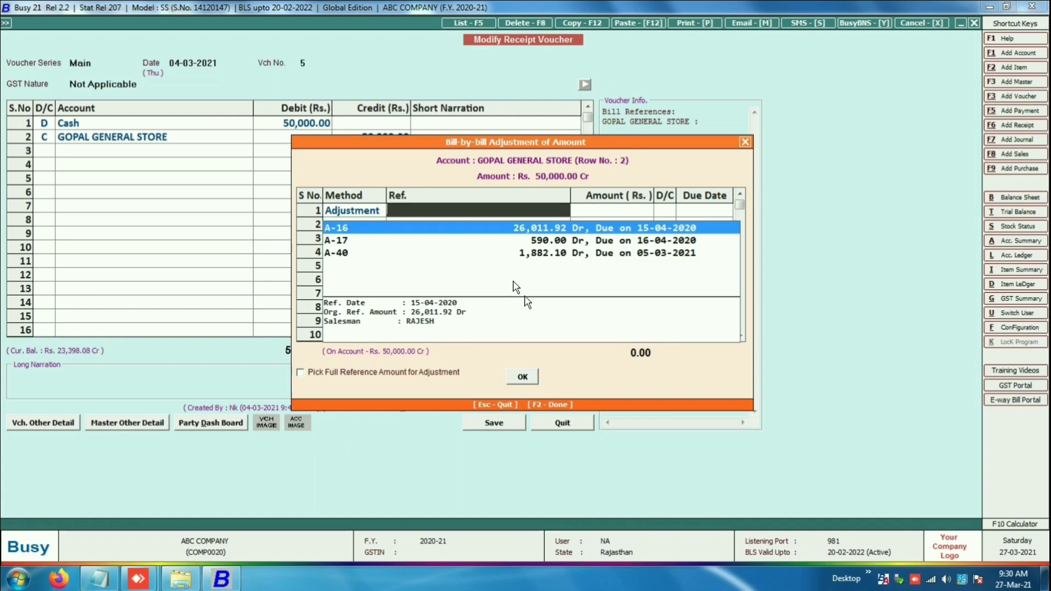
key(Return)
key(Return)
key(Return)
key(Return)
key(Return)
key(Return)
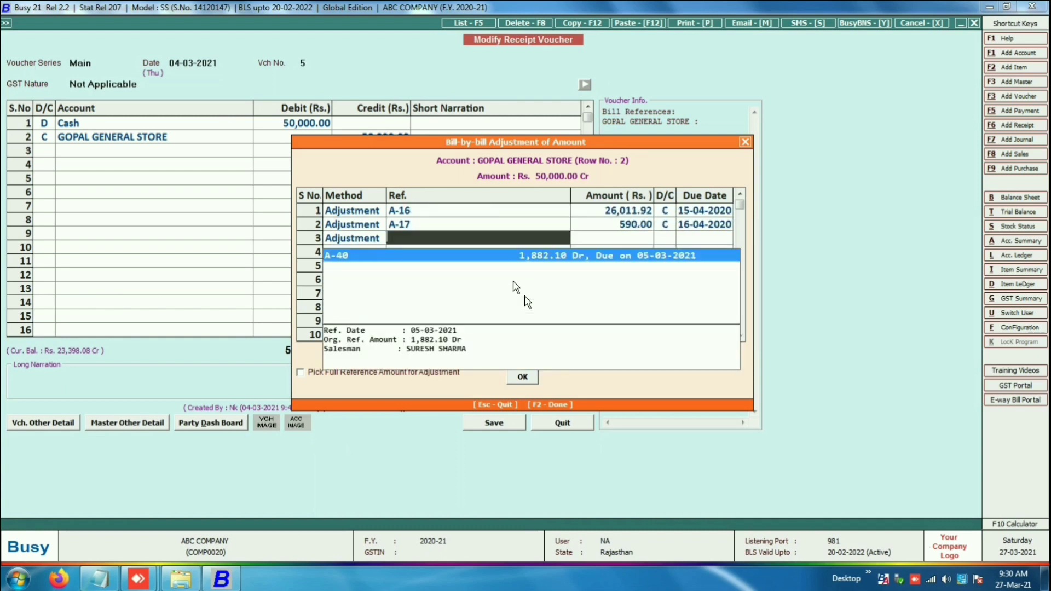
Adjust bill A-40 in the same receipt, complete the remaining allocation, and save the voucher to return to the group list
key(Return)
key(Return)
key(Return)
key(Return)
key(Return)
key(Return)
key(Return)
key(Return)
key(Return)
key(Return)
key(Return)
key(Return)
key(Return)
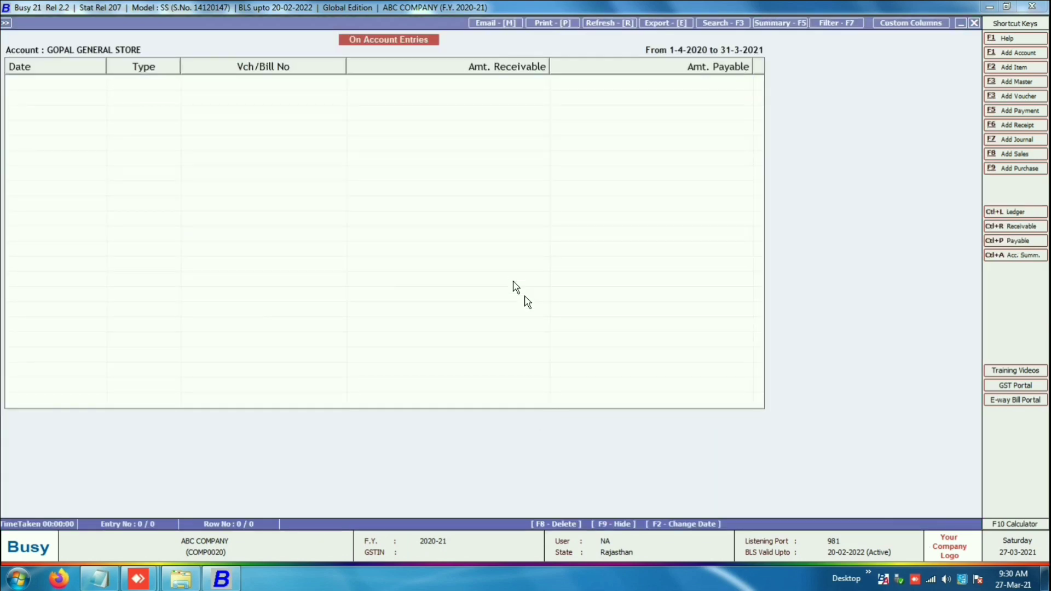
key(Escape)
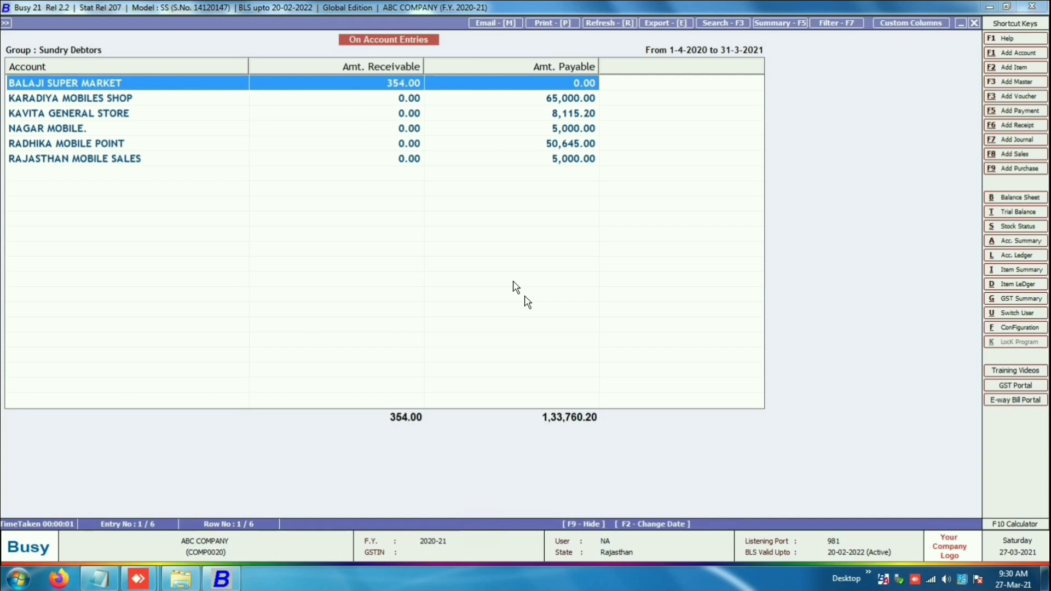
Return to the report options and regenerate On Account Entries for Sundry Debtors with the same period and settings
key(Escape)
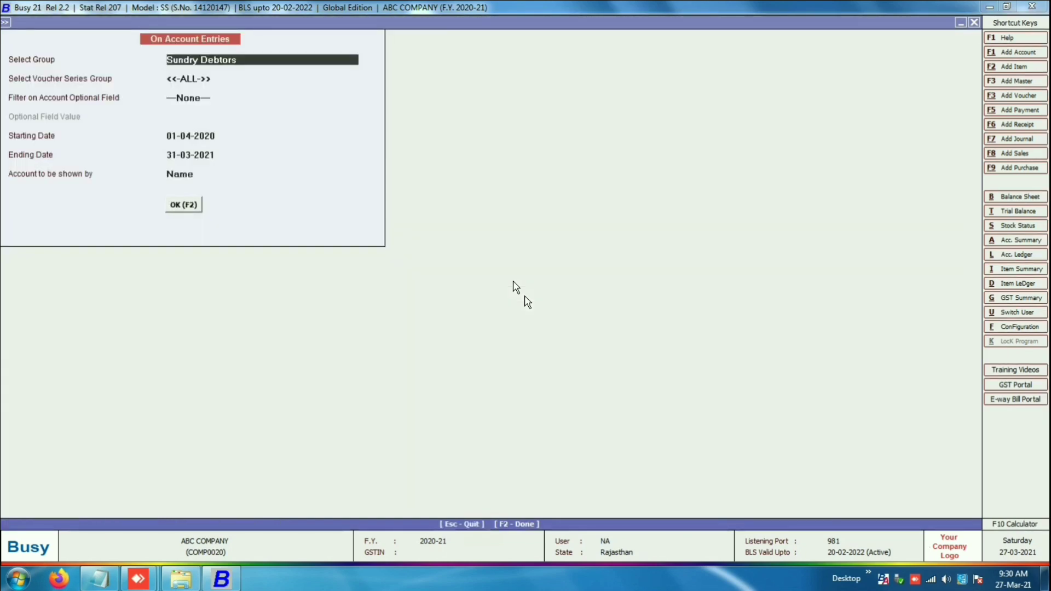
key(Return)
key(Return)
key(Return)
key(Return)
key(Return)
key(Return)
key(Return)
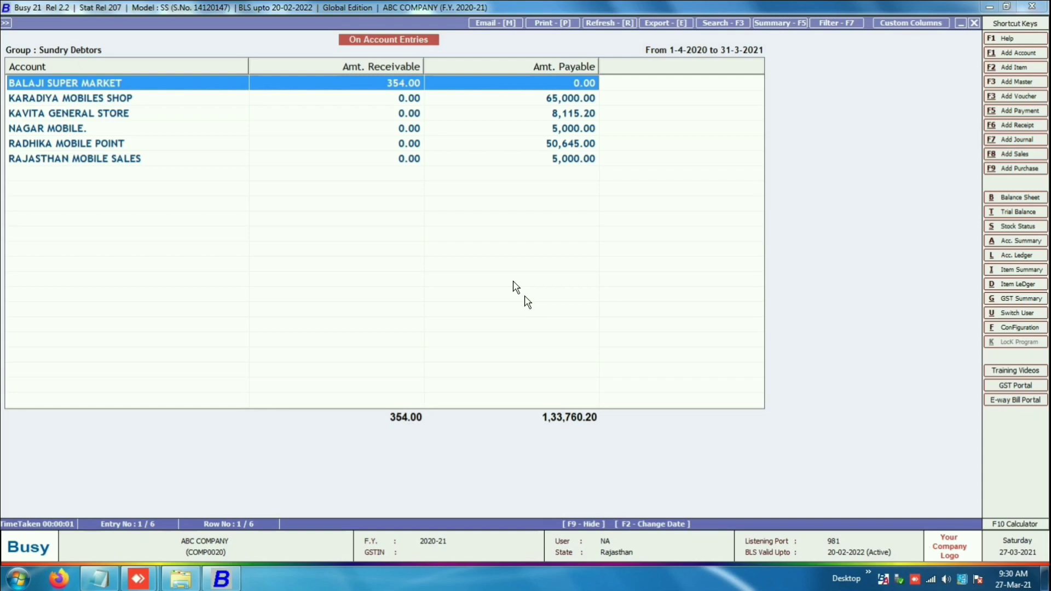
Open RAJASTHAN MOBILE SALES' on-account receipt voucher 8 dated 04-03-2021 for modification
key(Down)
key(Down)
key(Down)
key(Down)
key(Down)
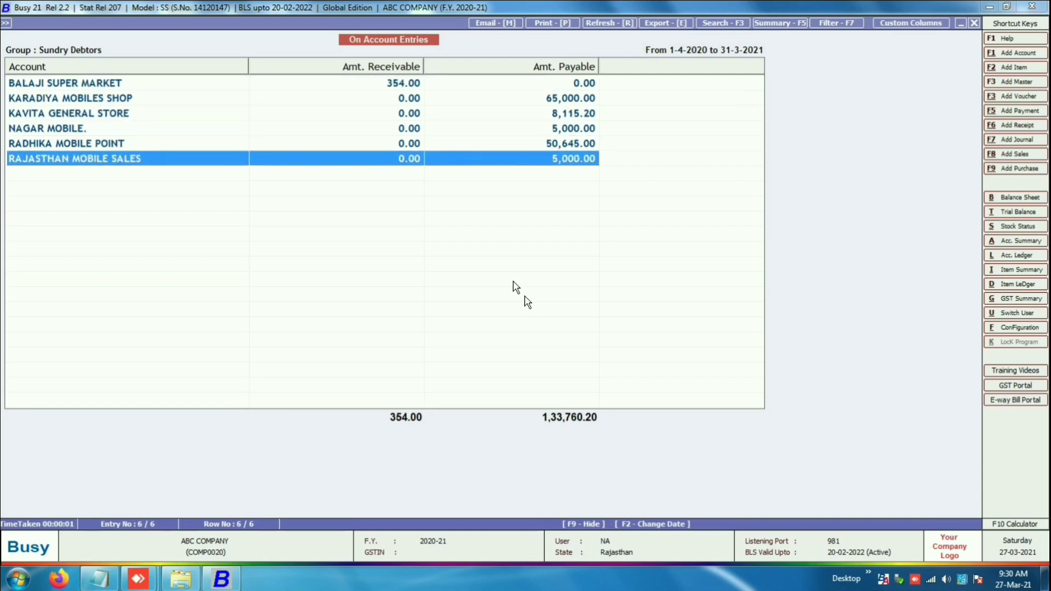
key(Return)
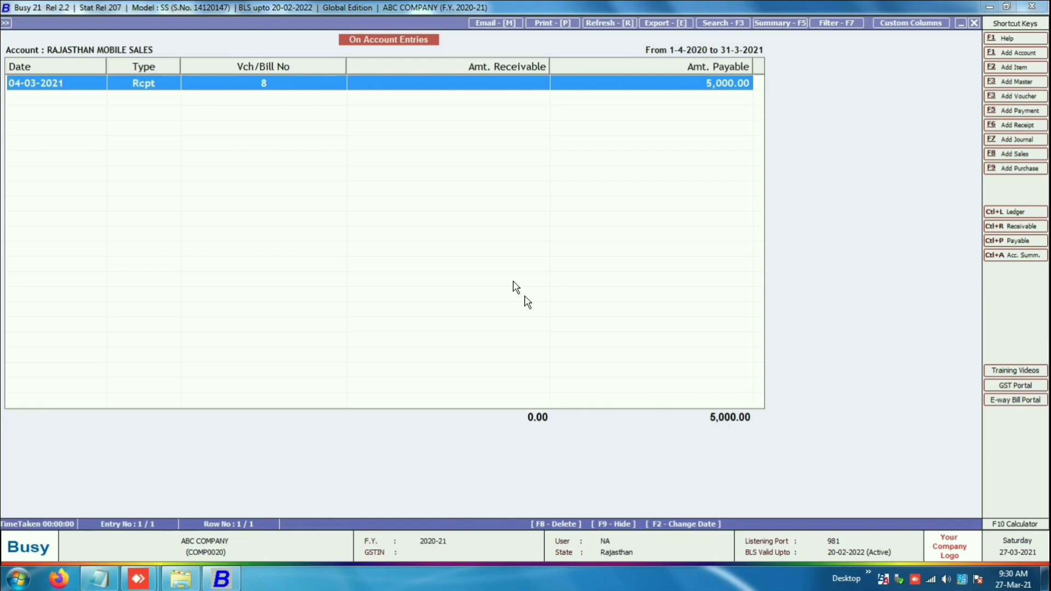
key(Return)
Allocate RAJASTHAN MOBILE SALES' 5,000.00 credit to New Ref. 8 with due date 04-03-2021
key(Return)
key(Return)
key(Return)
key(Return)
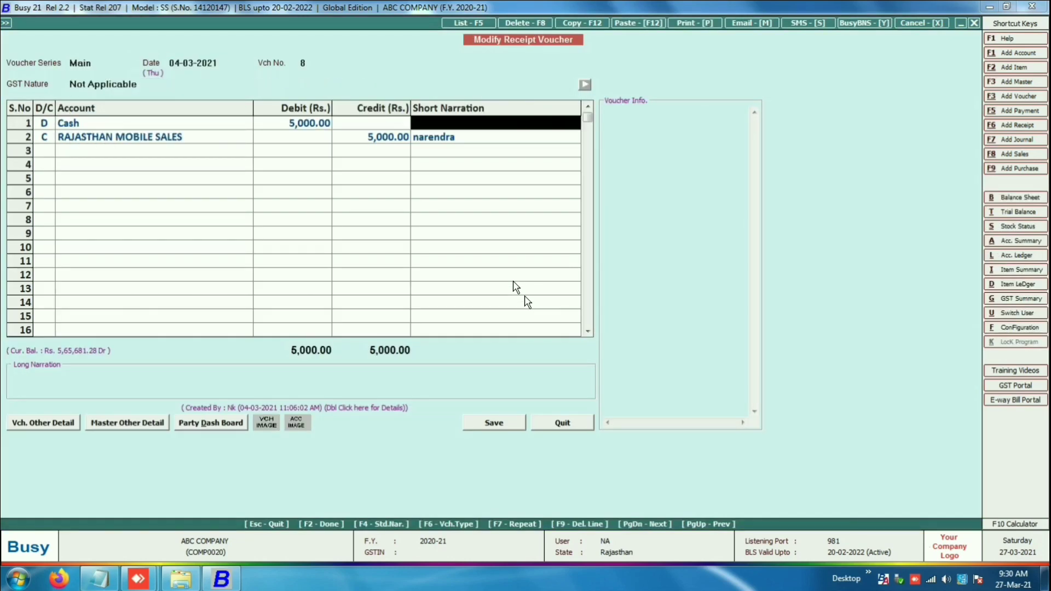
key(Return)
key(Return)
key(Return)
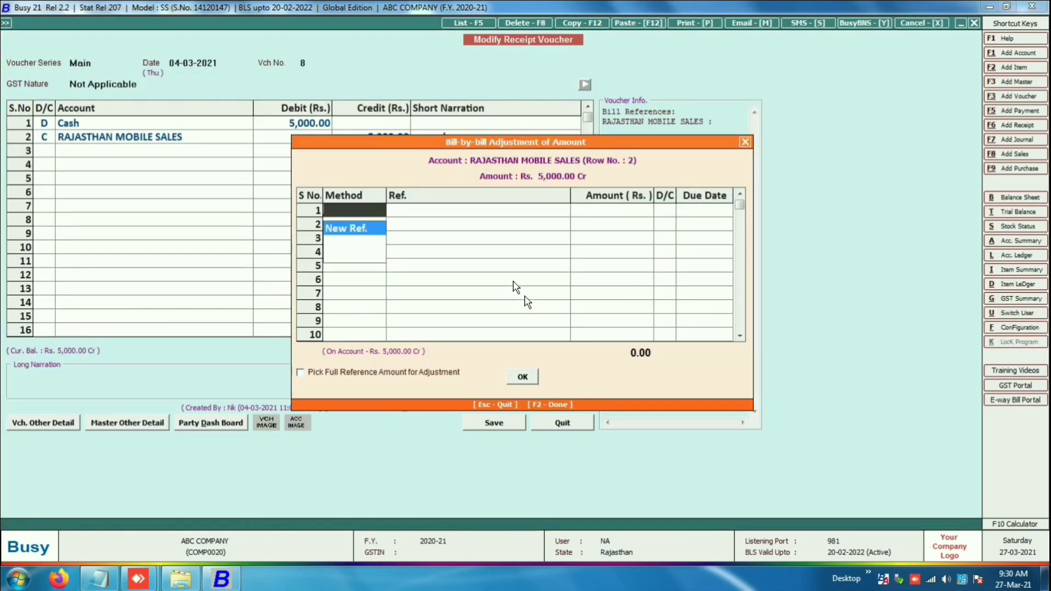
key(Return)
key(Return)
key(Return)
key(Left)
key(Return)
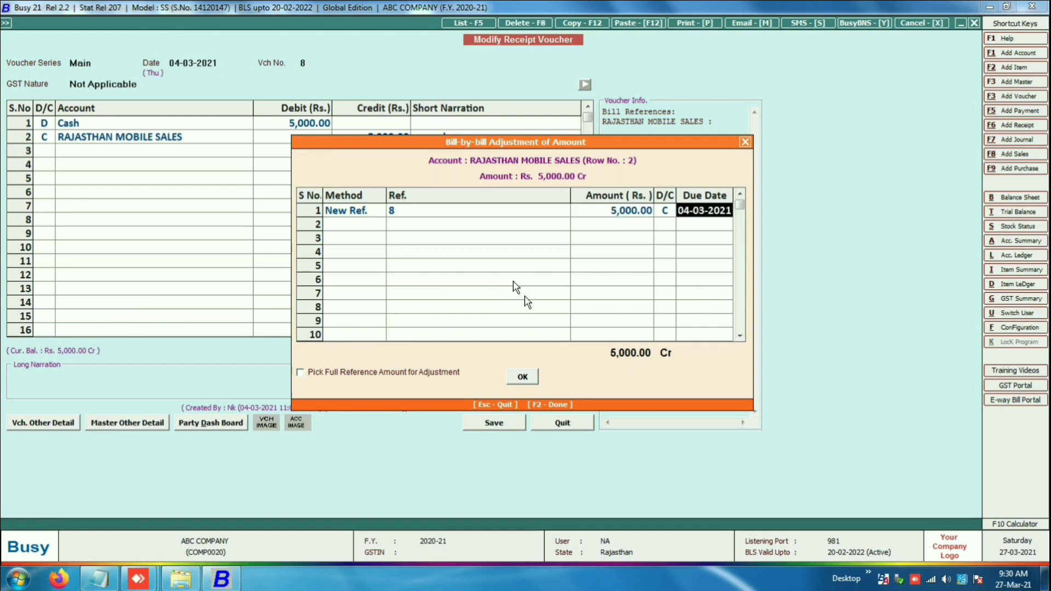
Confirm the bill reference, save receipt voucher 8, and return to the Sundry Debtors on-account list
key(Return)
key(Return)
key(Return)
key(Return)
key(Return)
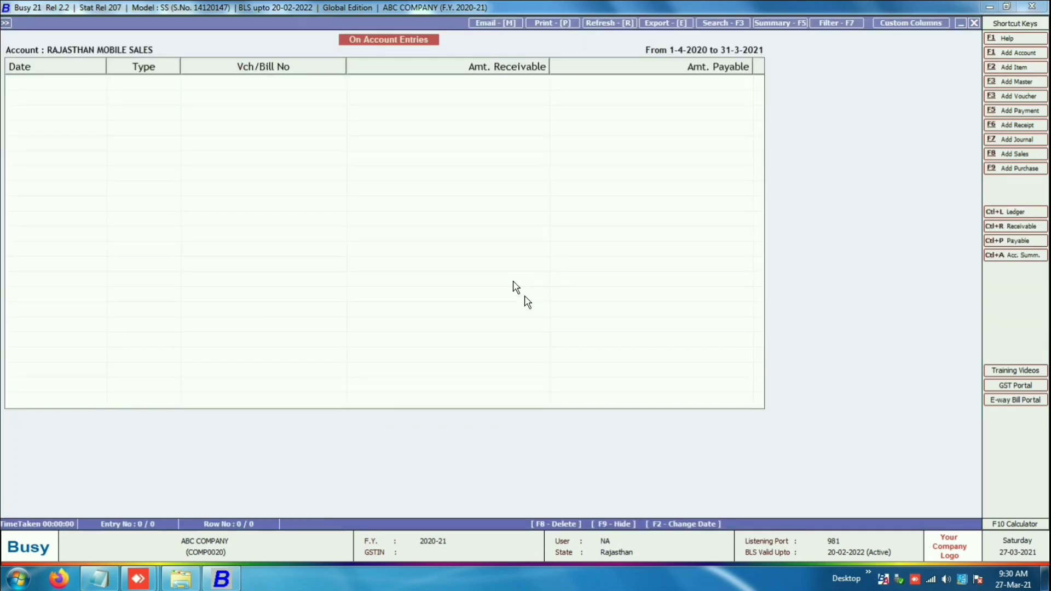
key(Escape)
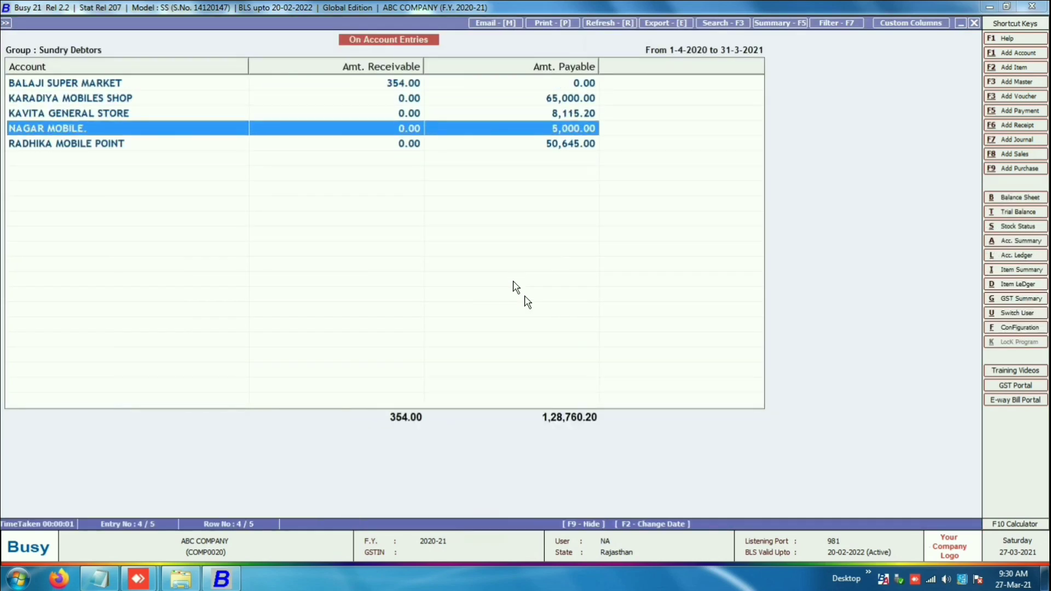
Open the on-account entry details of RADHIKA MOBILE POINT
key(Down)
key(Up)
key(Down)
key(Return)
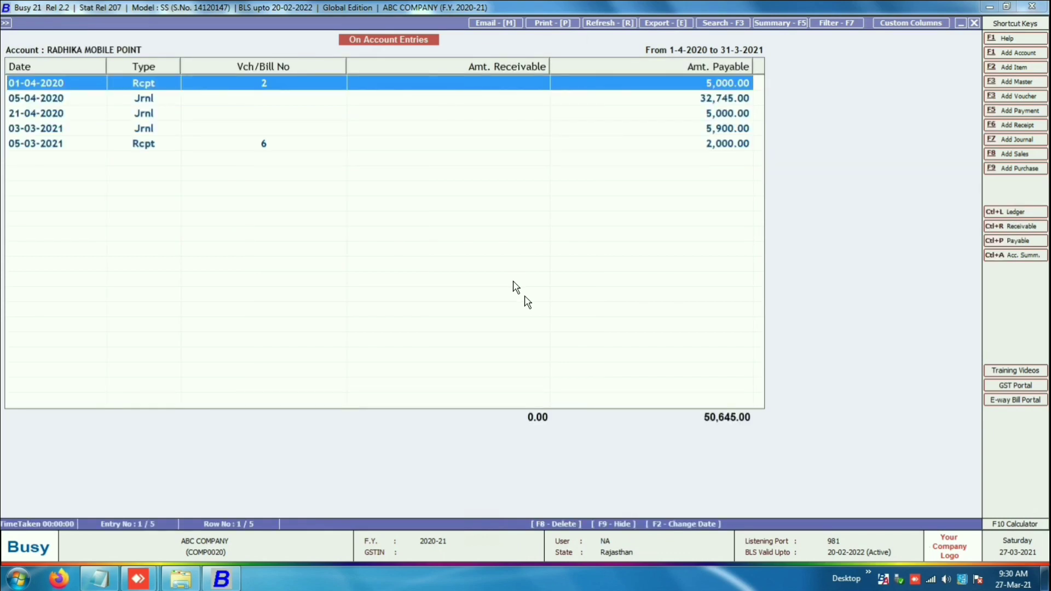
Review RADHIKA MOBILE POINT's receipts and journals, and open receipt voucher 6 dated 05-03-2021
key(Down)
key(Down)
key(Down)
key(Up)
key(Up)
key(Up)
key(Down)
key(Down)
key(Down)
key(Down)
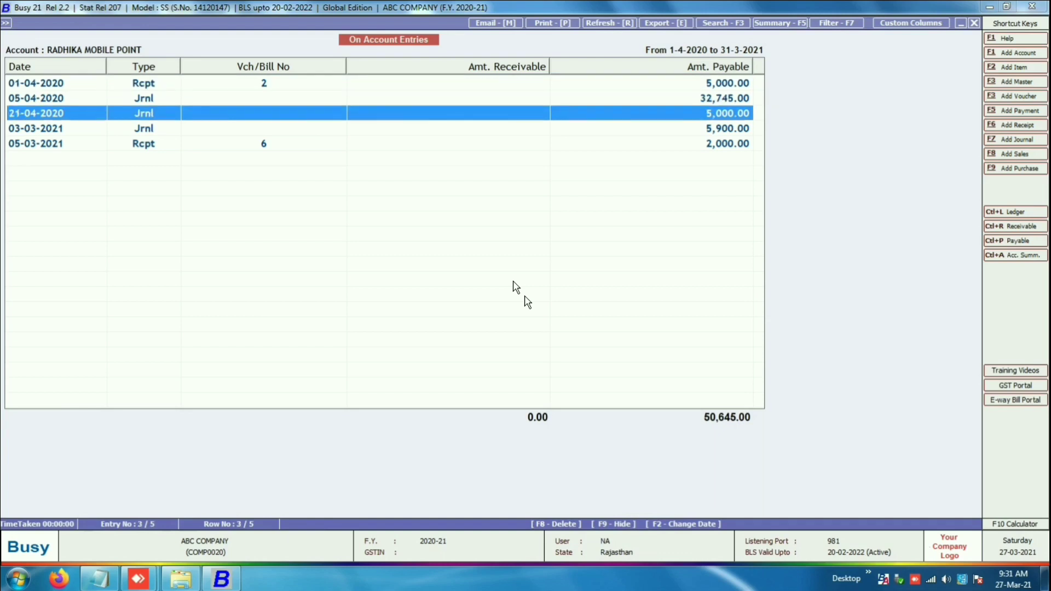
key(Return)
Adjust RADHIKA MOBILE POINT's 2,000.00 receipt against bill A-4, complete the allocation, and save the voucher
key(Return)
key(Return)
key(Return)
key(Return)
key(Return)
key(Return)
key(Return)
key(Return)
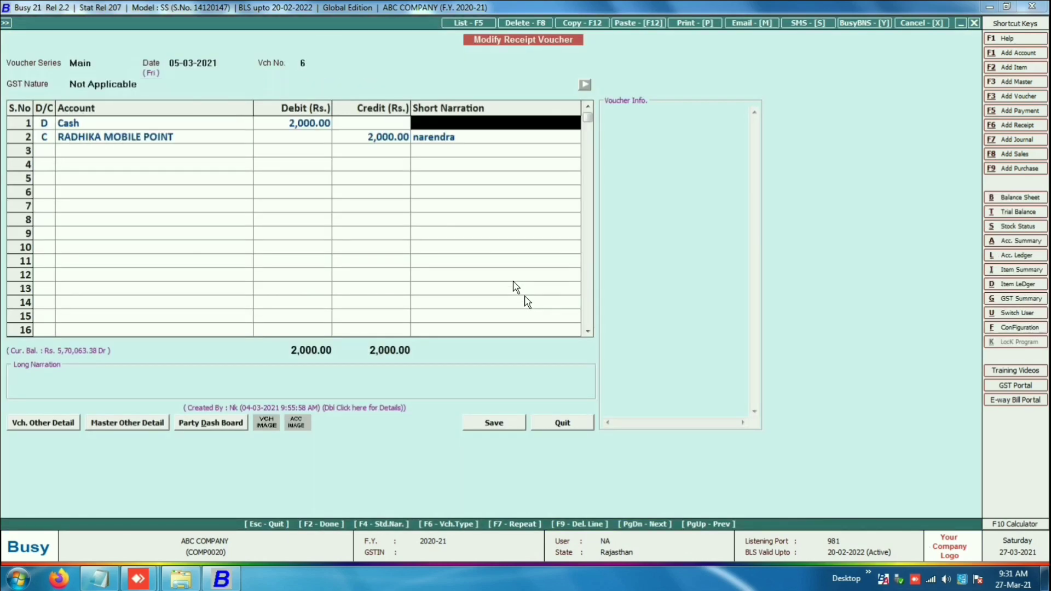
key(Return)
key(Return)
key(Return)
key(Return)
key(Return)
key(Return)
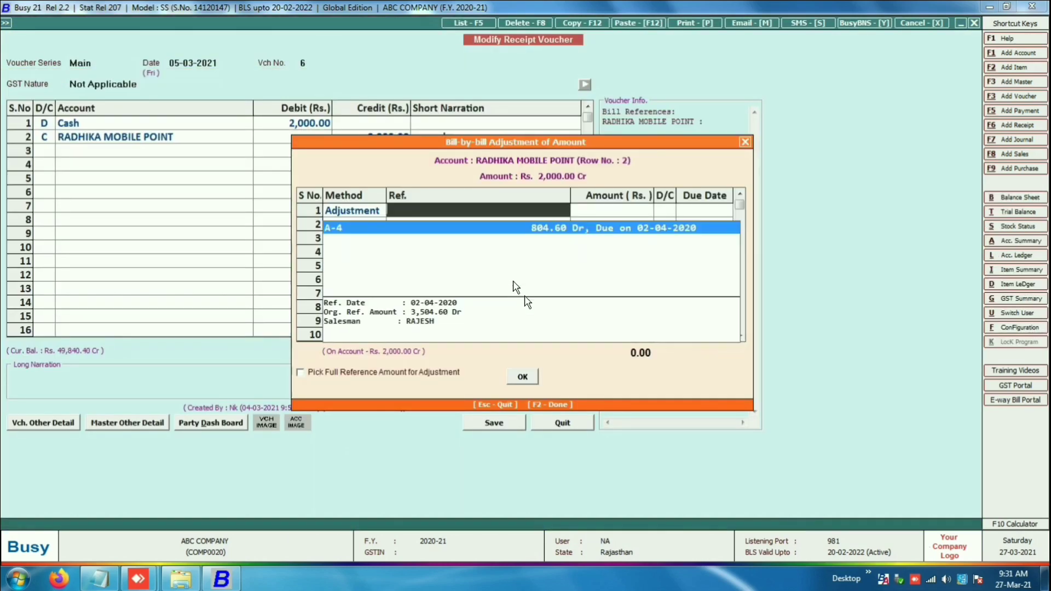
key(Return)
key(Return)
key(Return)
key(Return)
key(Return)
key(Return)
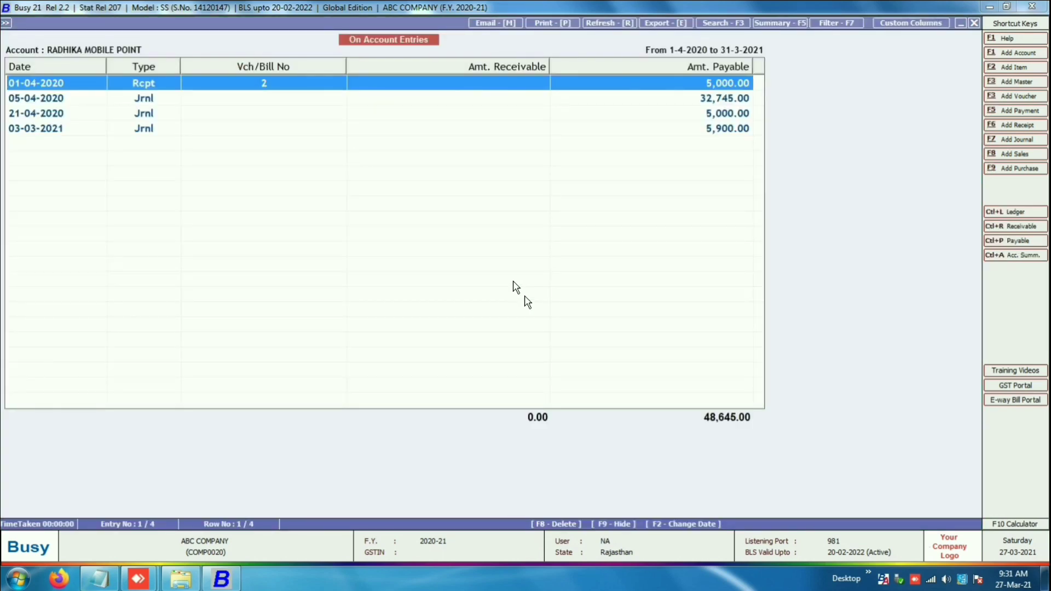
Assign RADHIKA MOBILE POINT's 32,745.00 journal of 05-04-2020 to new reference 1 in the bill-by-bill adjustment and save the voucher
key(Down)
key(Return)
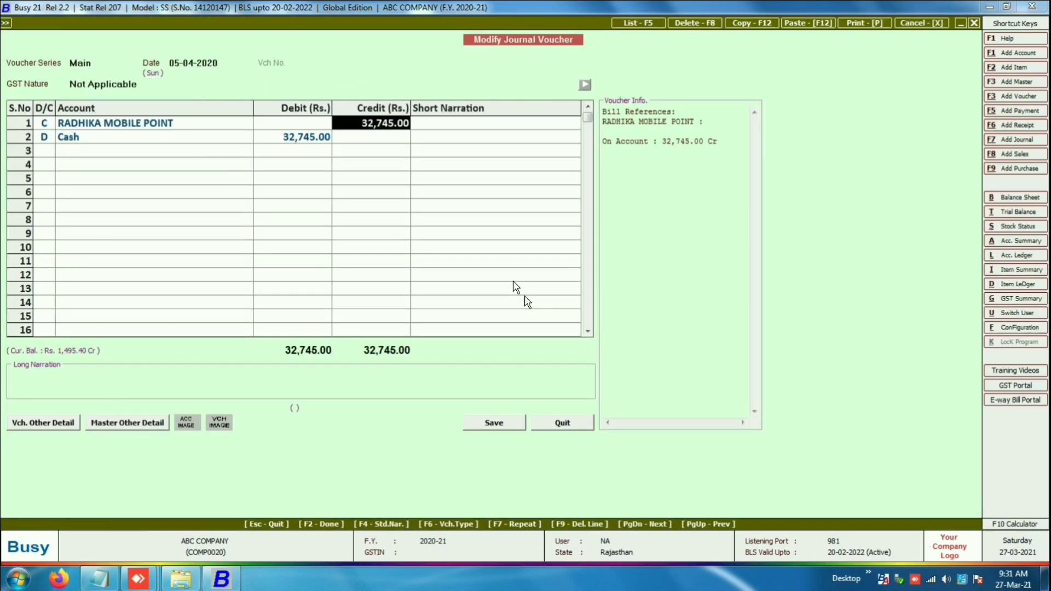
key(Return)
key(Return)
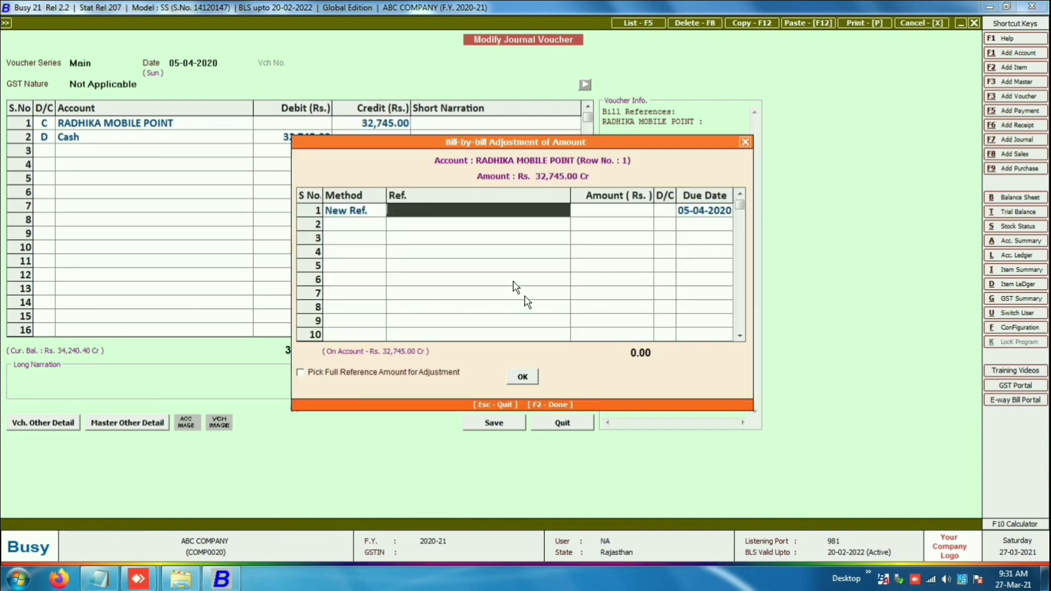
text(1)
key(Return)
key(Return)
key(Return)
key(Return)
key(Return)
key(Return)
key(Return)
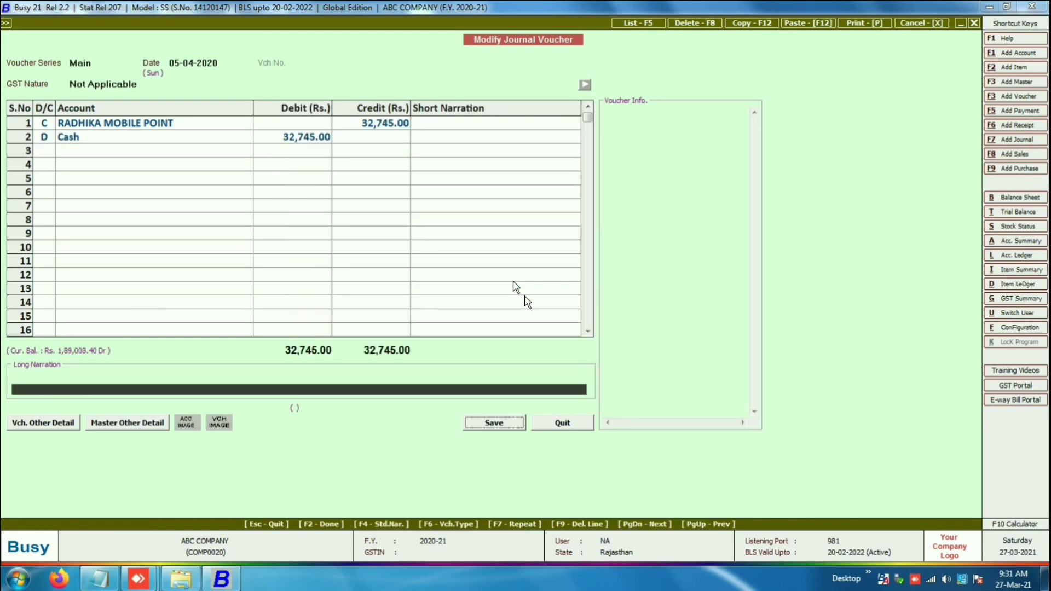
key(Return)
Return to the Sundry Debtors on-account list, check the year-change checklist in Notepad, and switch back to Busy
key(Down)
key(Down)
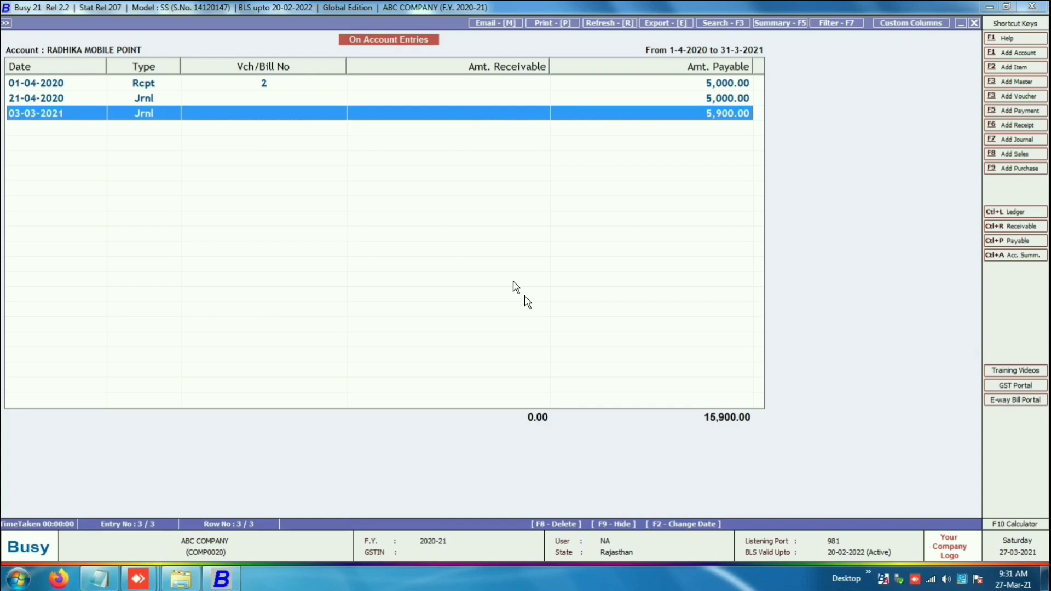
key(Escape)
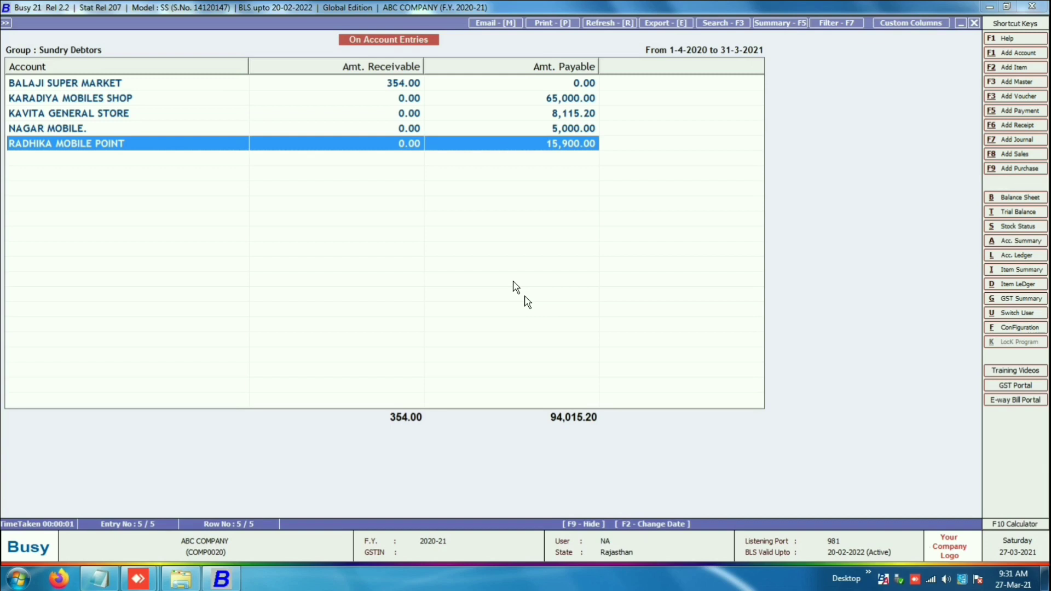
key(alt+Tab)
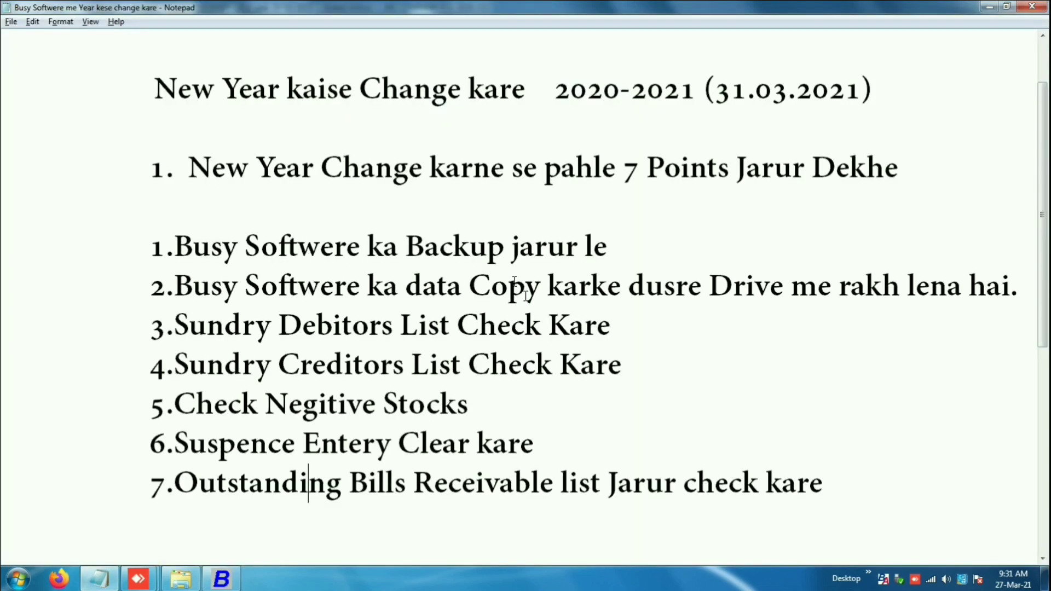
key(alt+Tab)
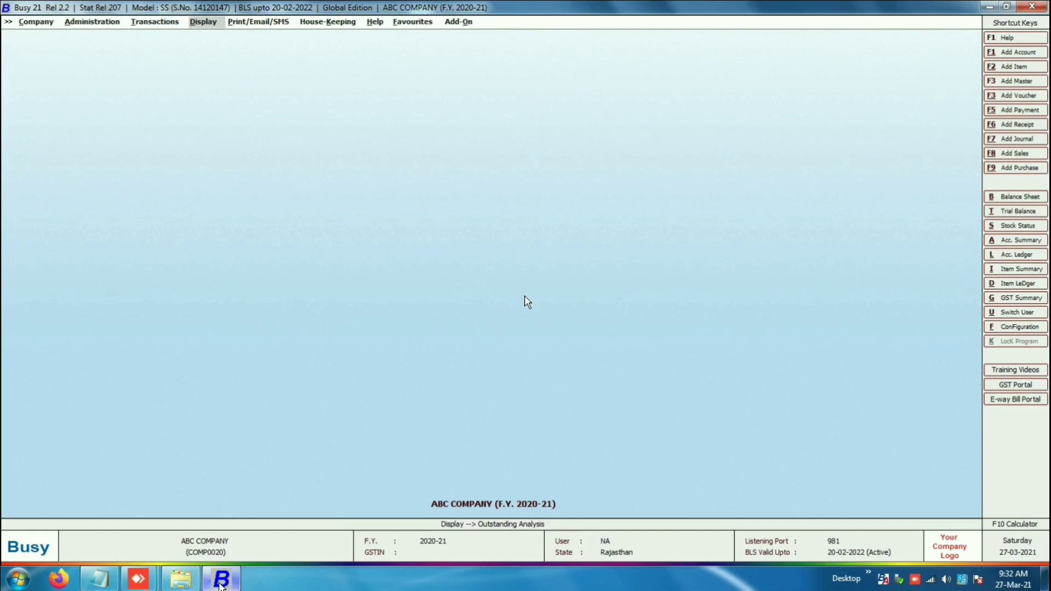
Start the Change Financial Year command for the new year from 01-04-2021
key(Left)
key(Left)
key(Return)
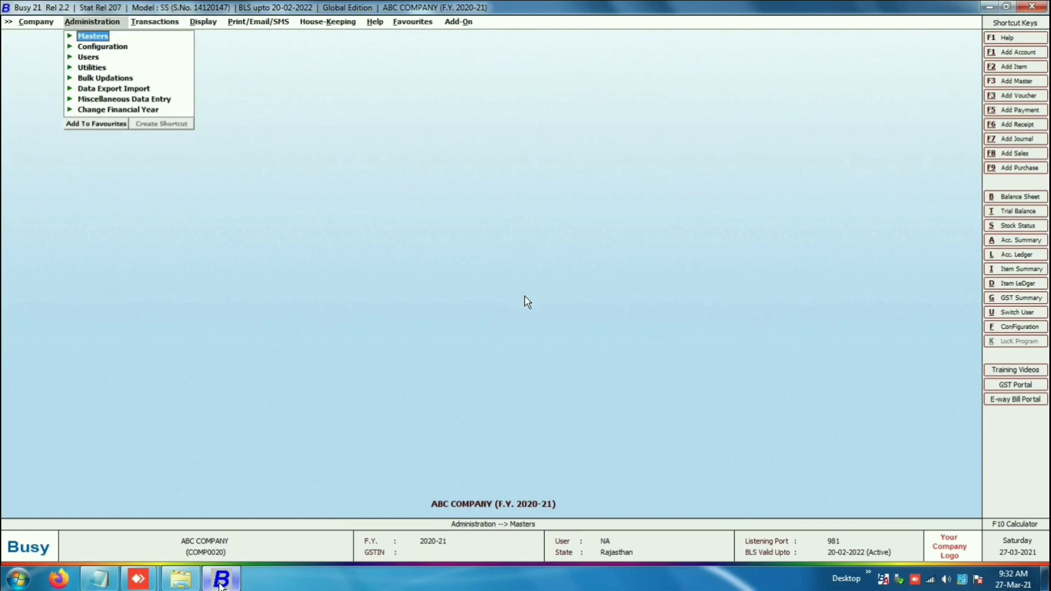
key(Down)
key(Down)
key(Down)
key(Down)
key(Down)
key(Down)
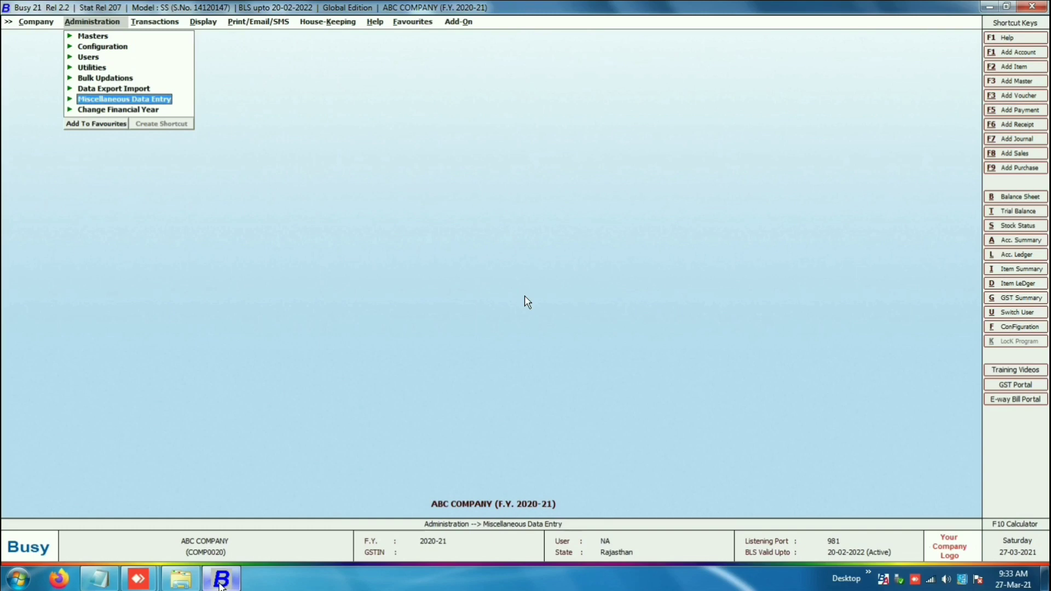
key(Down)
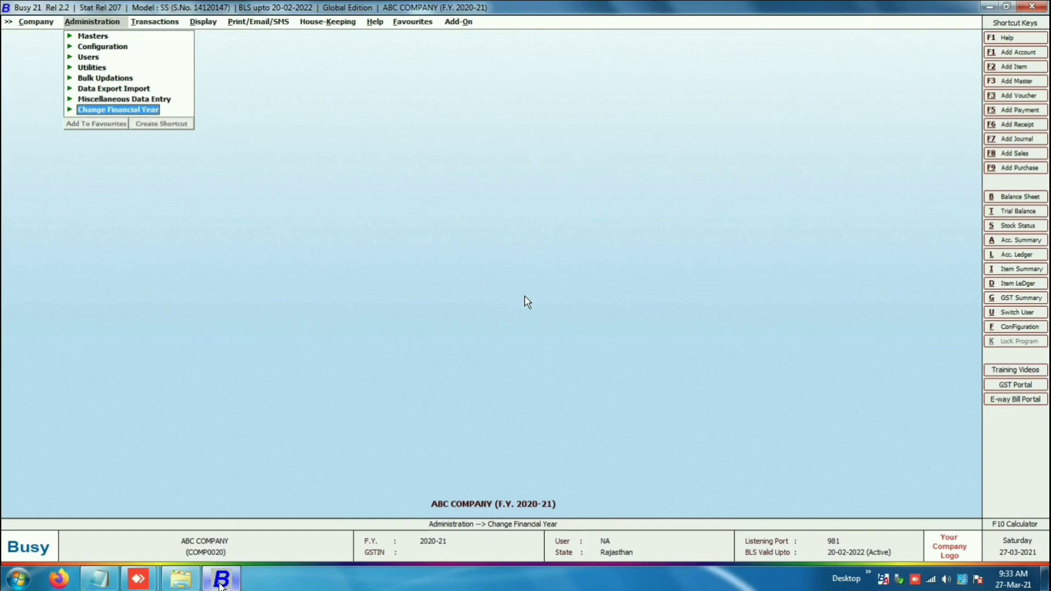
key(Return)
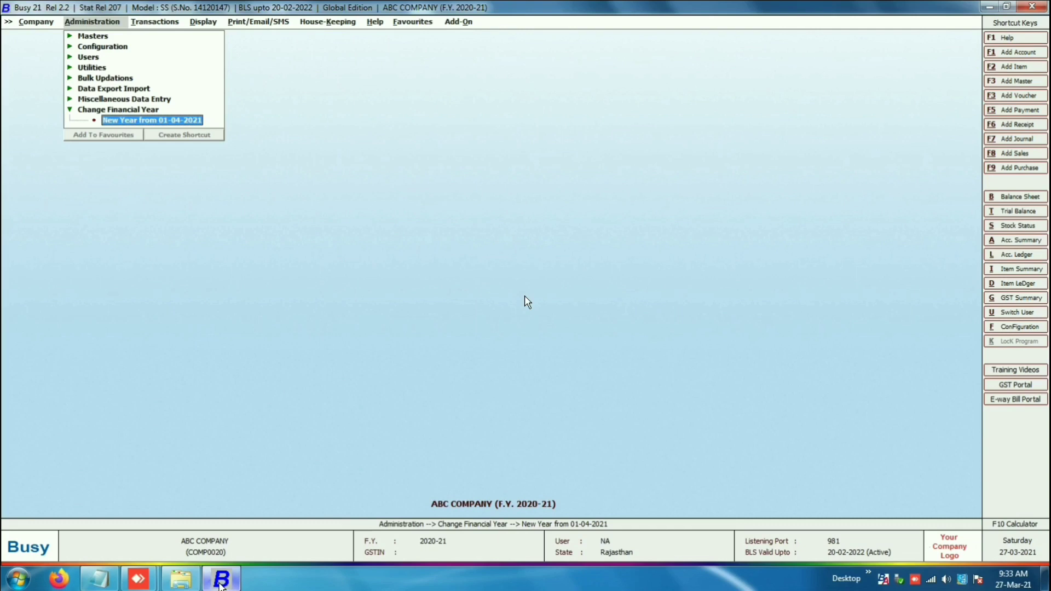
key(Return)
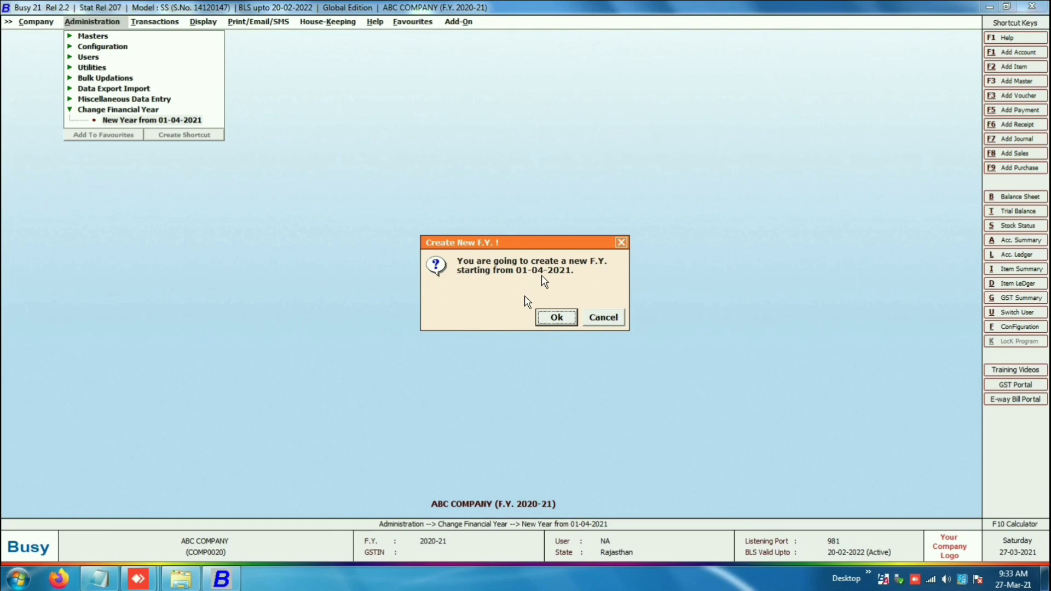
Create the financial year from 01-04-2021, carrying forward balances and all item and party masters
click(557, 319)
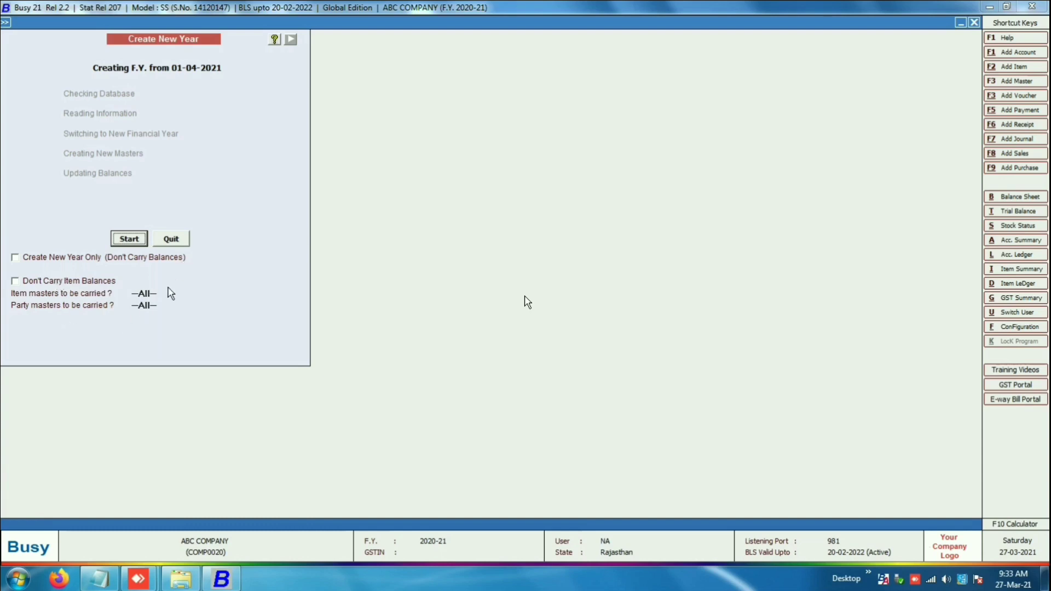
click(128, 241)
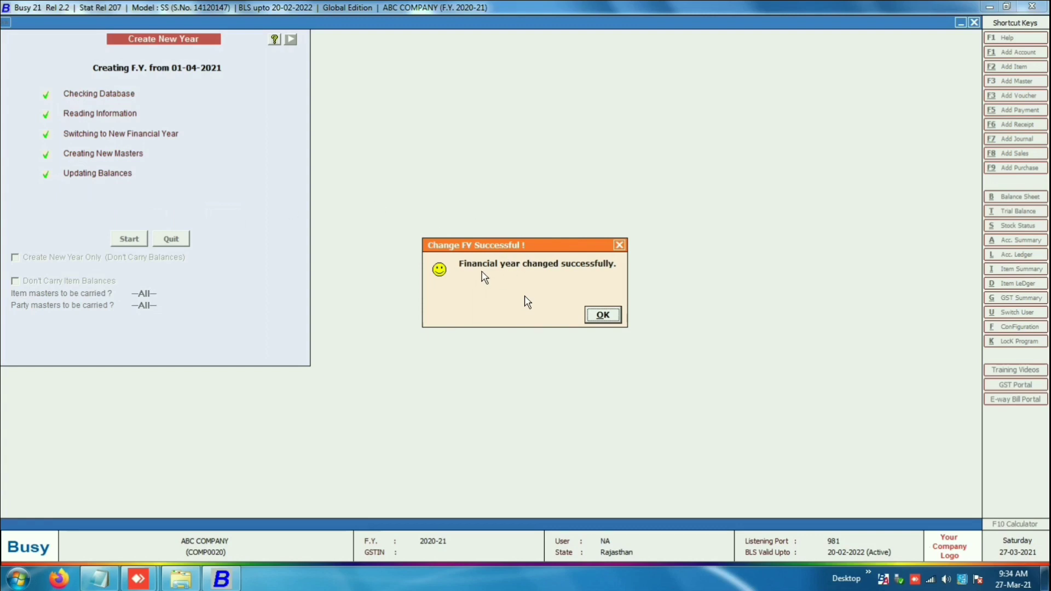
click(619, 316)
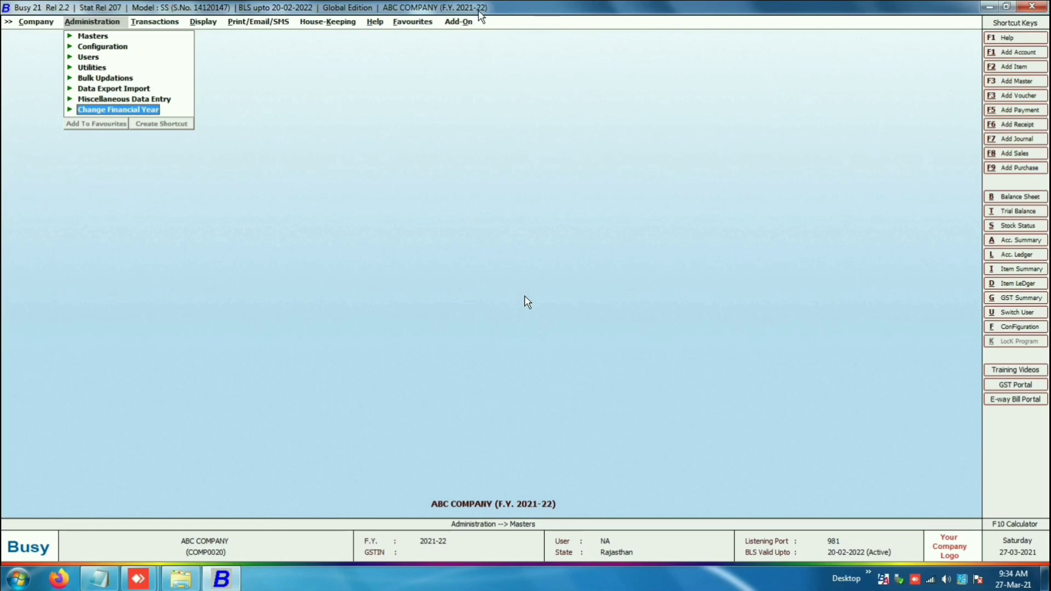
key(Return)
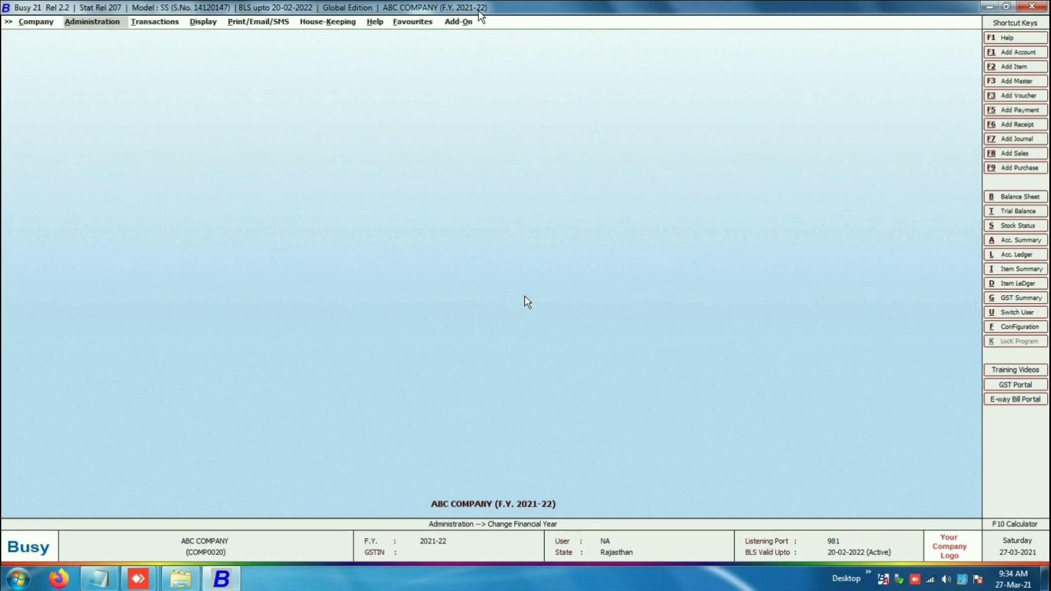
key(Right)
key(Right)
key(Left)
key(Left)
key(Right)
key(Right)
key(Left)
key(Left)
key(Left)
Open the A.k.industries account master for modification in the new financial year
key(Return)
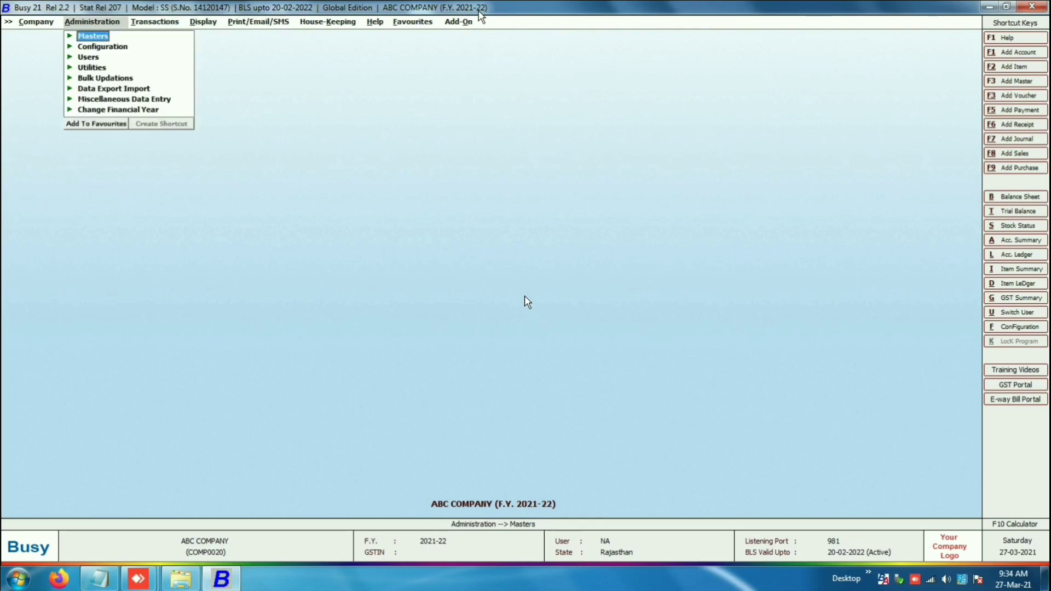
key(Return)
key(Down)
key(Up)
key(Return)
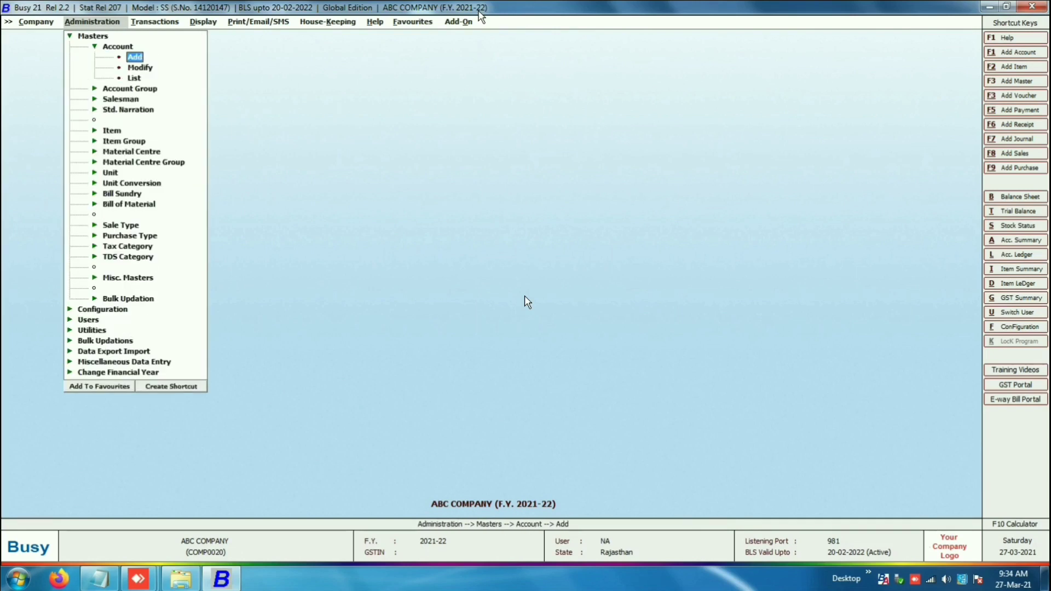
key(Down)
key(Down)
key(Down)
key(Up)
key(Up)
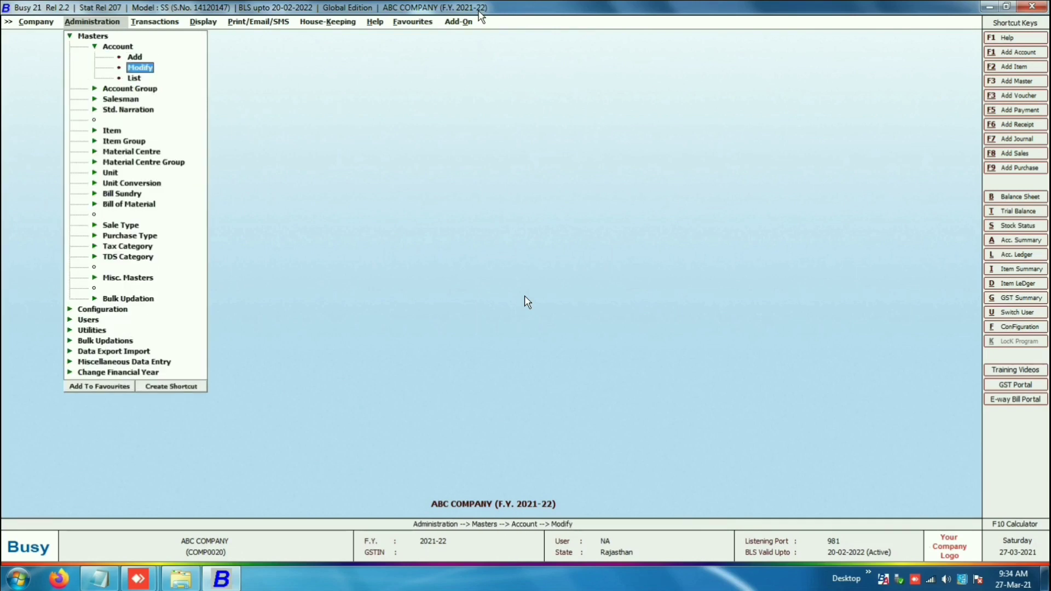
key(Return)
key(Down)
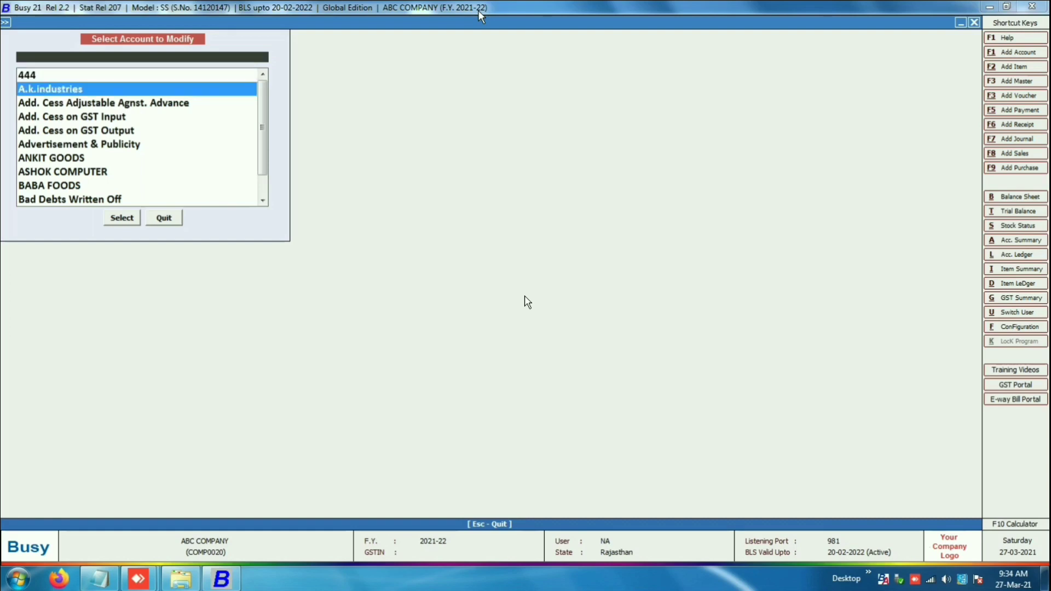
key(Up)
key(Down)
key(Return)
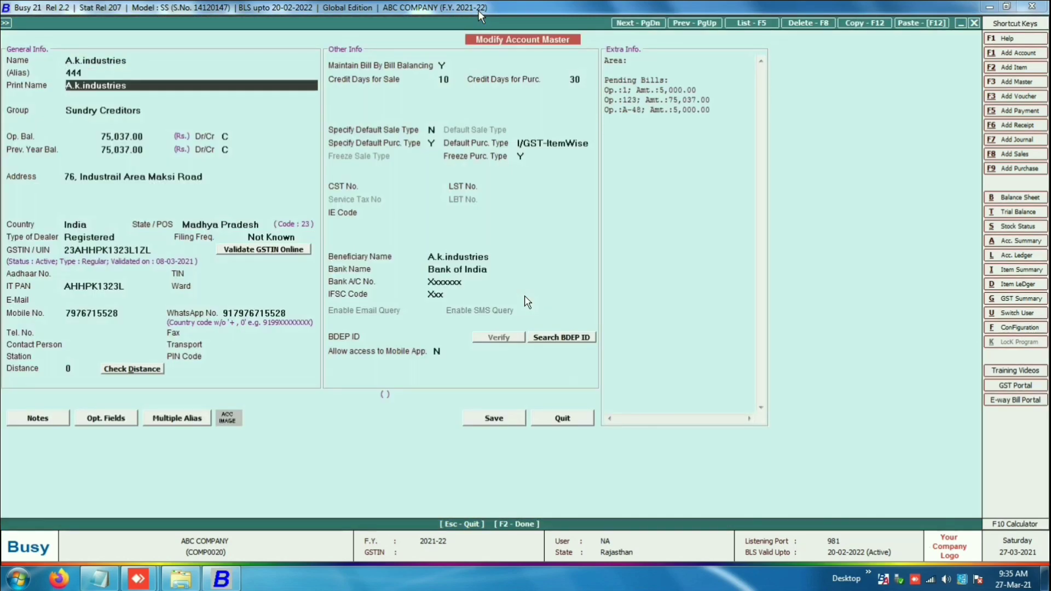
Try to edit the opening balance of A.k.industries, and leave the account master without saving
key(Return)
key(Return)
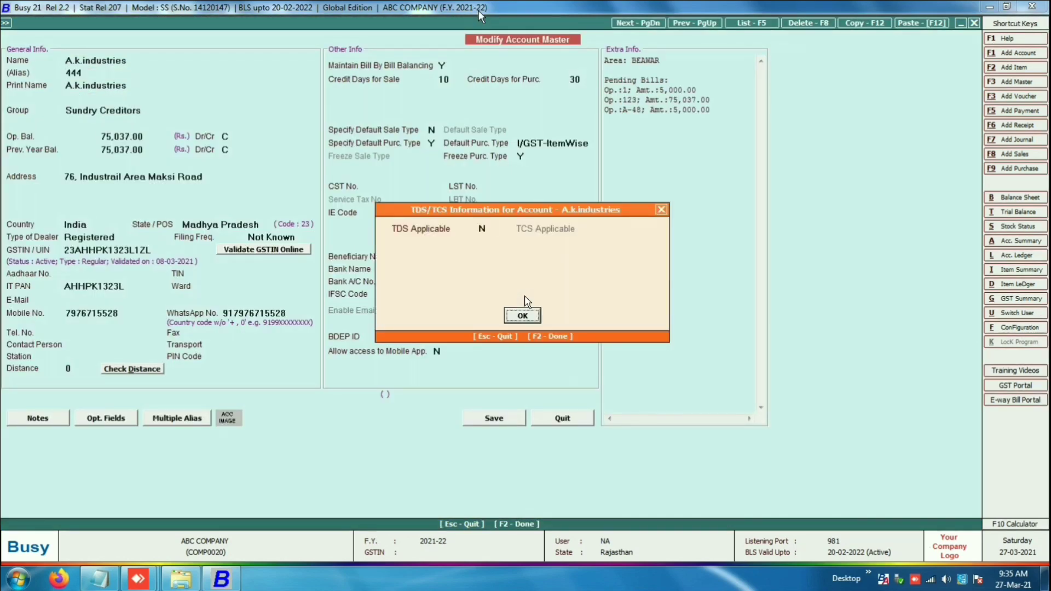
key(Return)
key(Return)
key(Return)
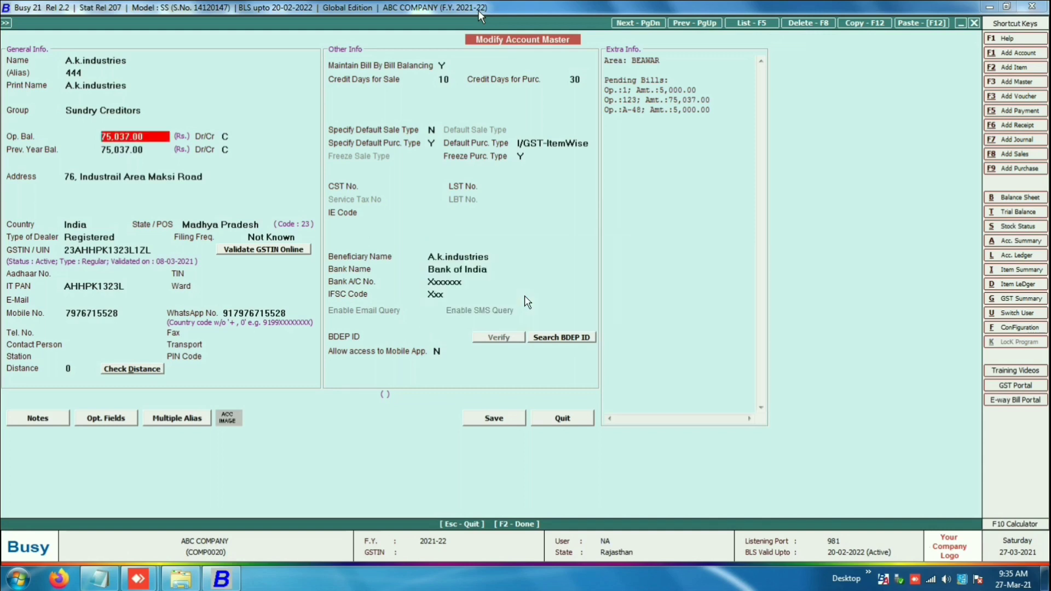
key(Return)
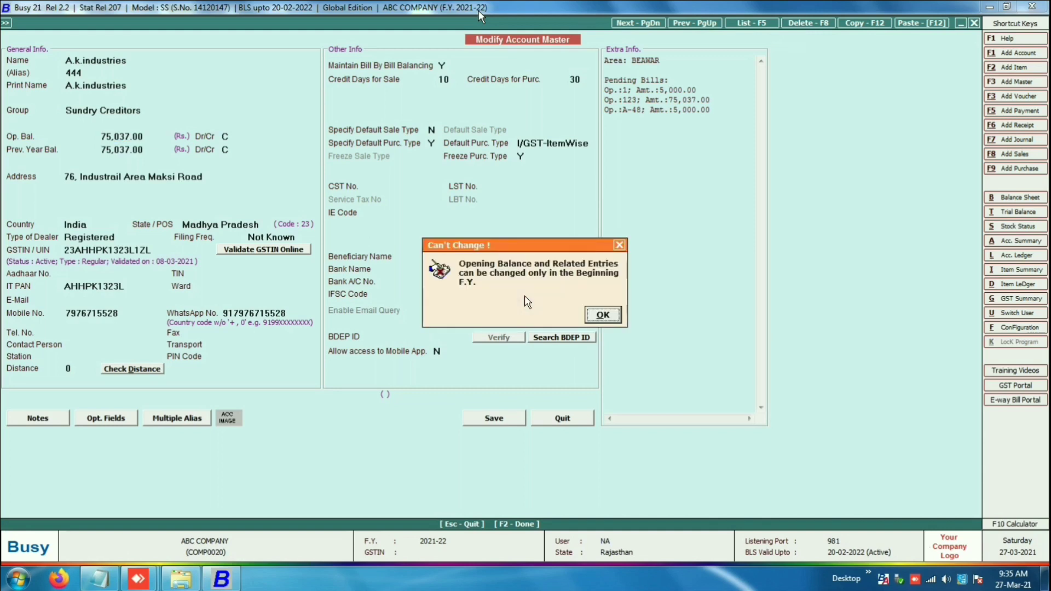
key(Return)
key(Return)
key(Return)
key(Return)
click(593, 317)
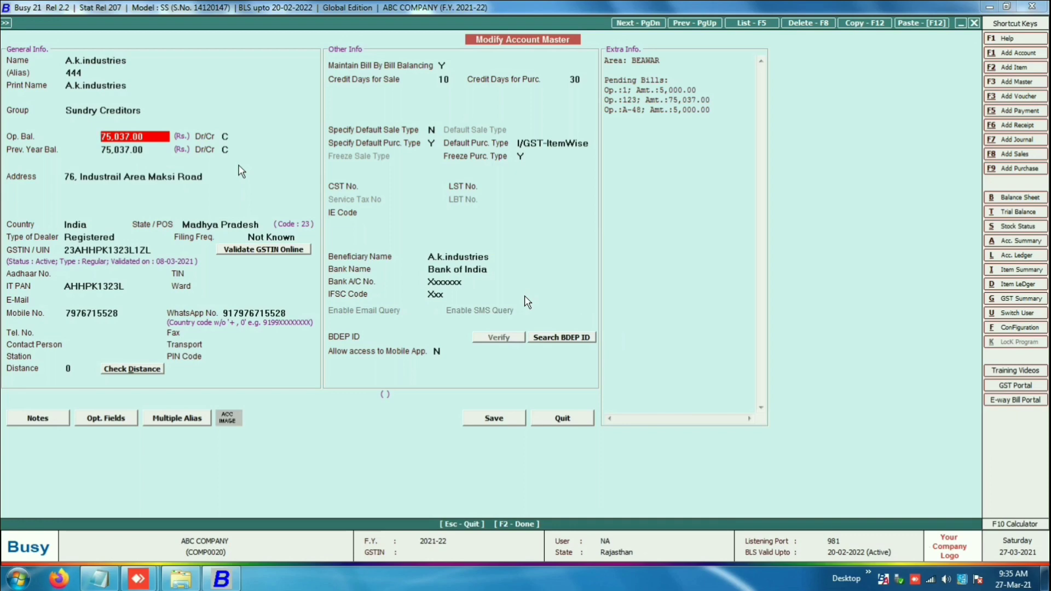
key(Escape)
key(Return)
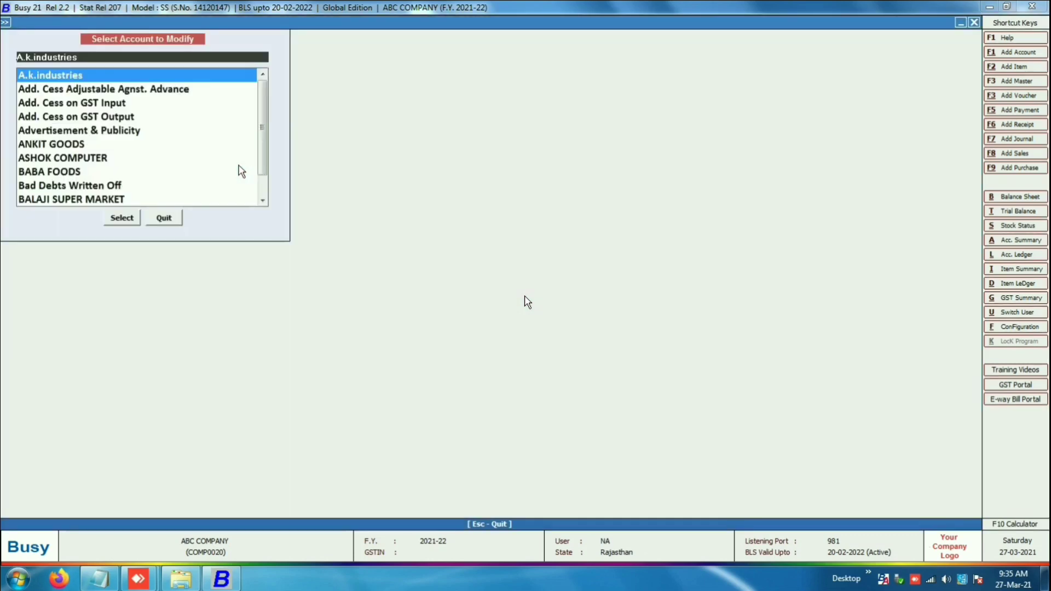
key(Escape)
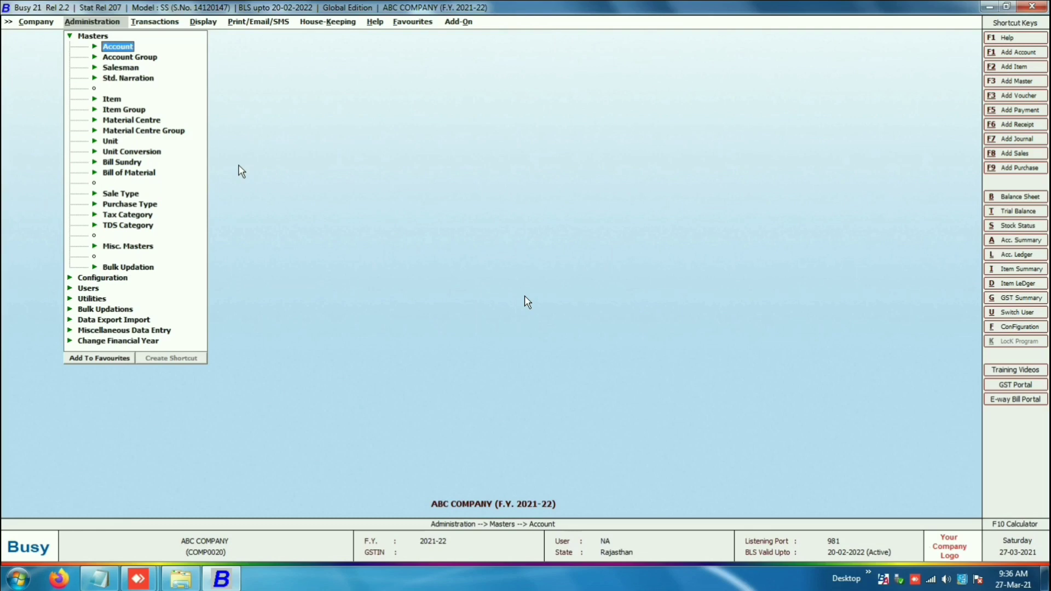
Read the Split Financial Year and billing series notes in Notepad, and switch back to Busy
key(alt+Tab)
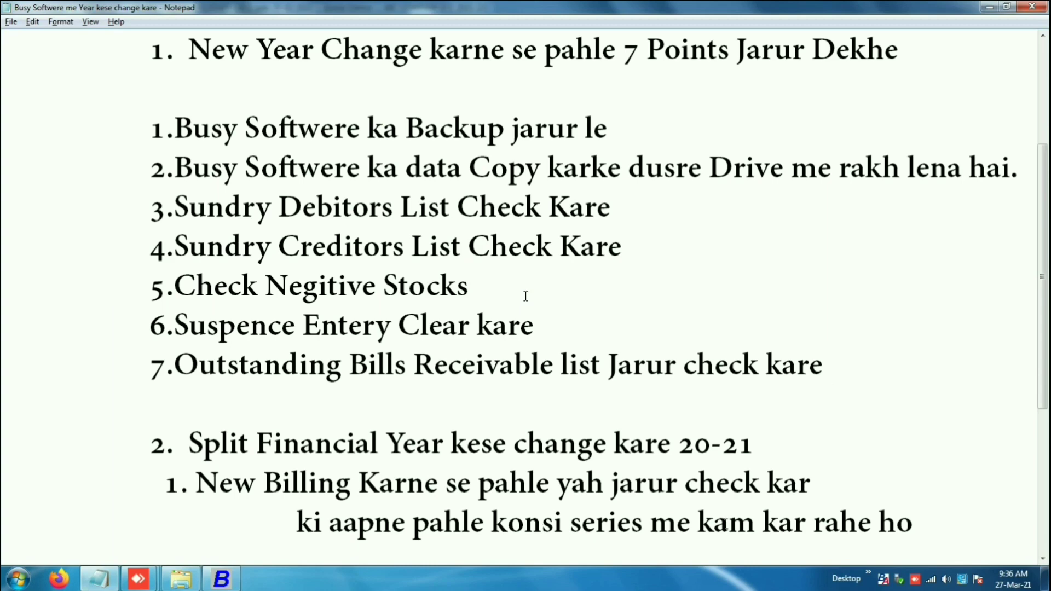
scroll(525, 296, down, 2)
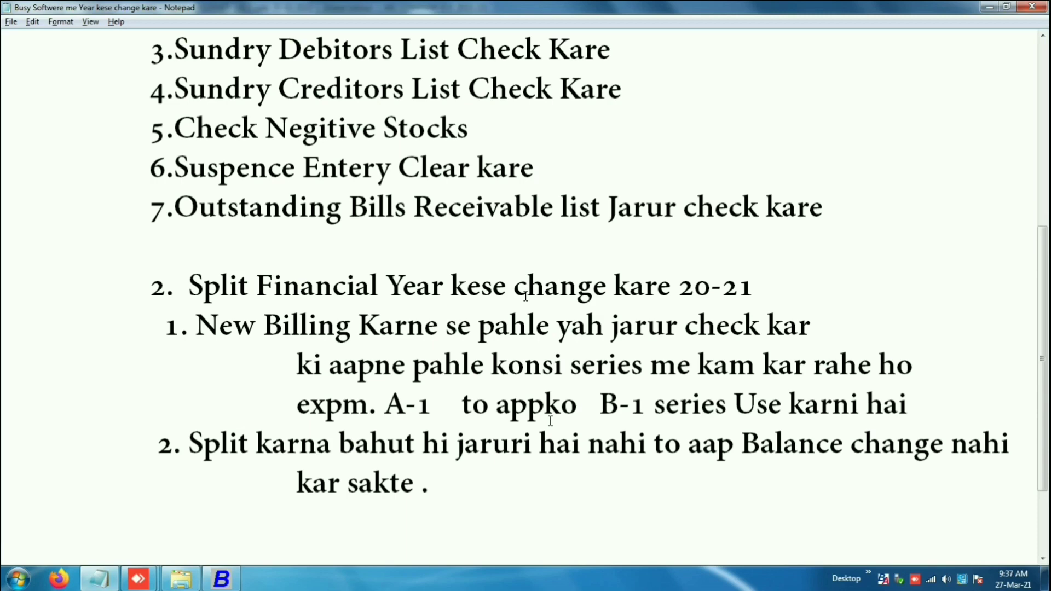
key(alt+Tab)
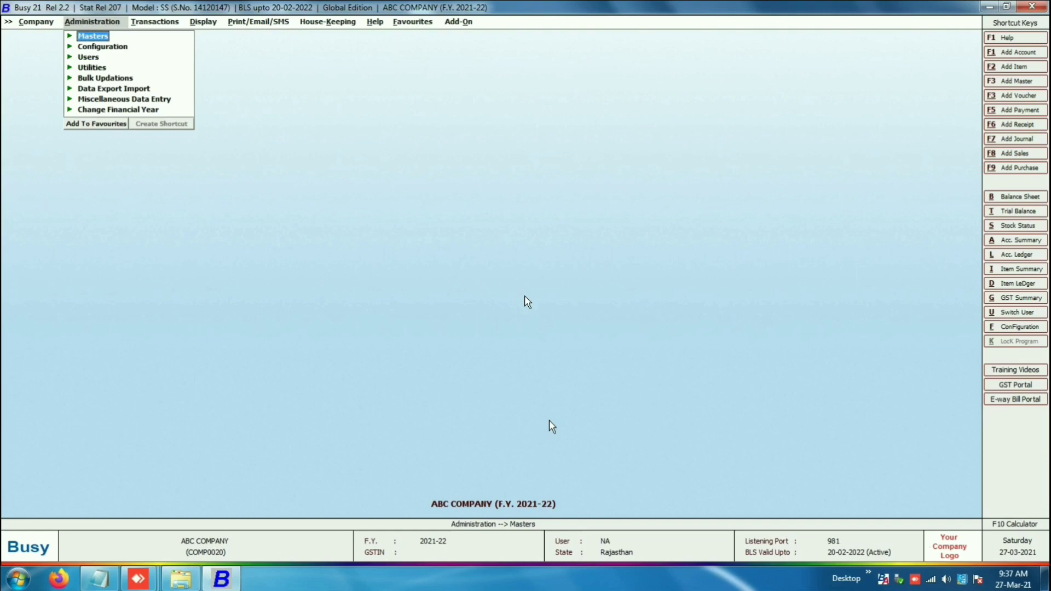
Start a new sales voucher in Standard entry mode and set its date to 01-04-2021
key(Right)
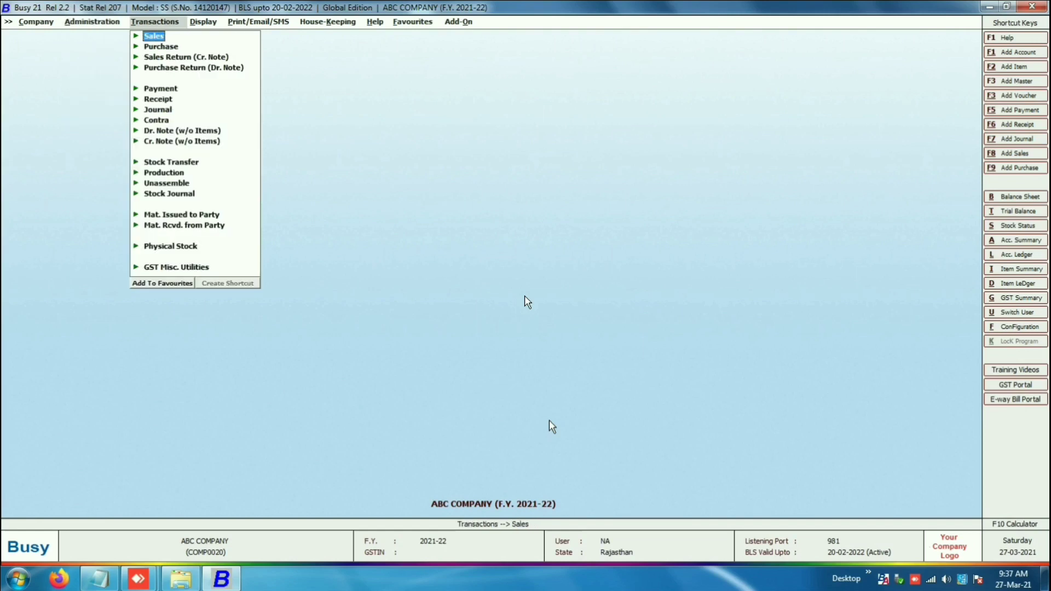
key(Return)
key(Return)
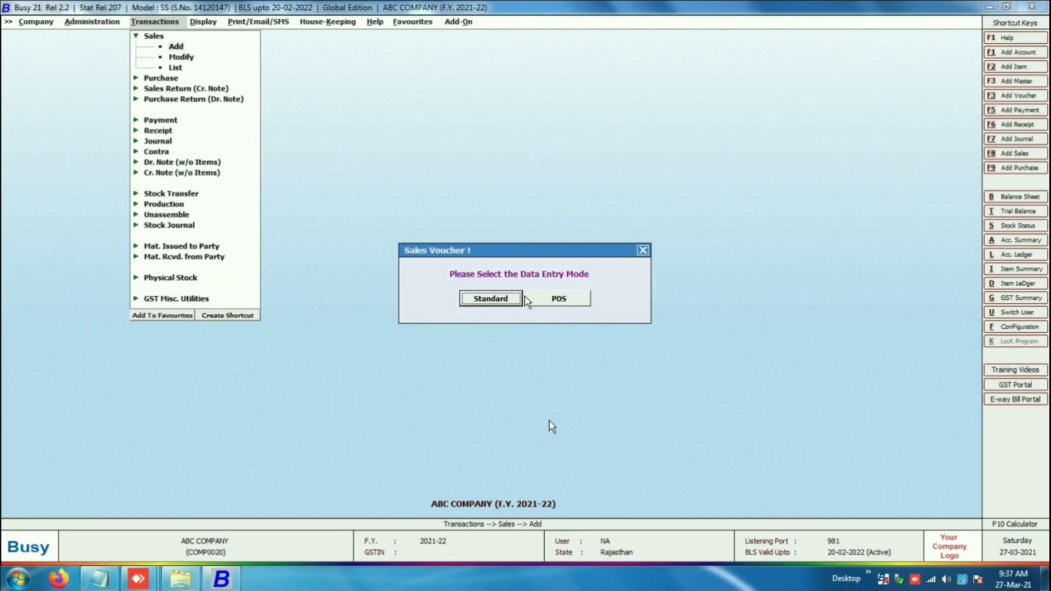
key(Return)
key(Return)
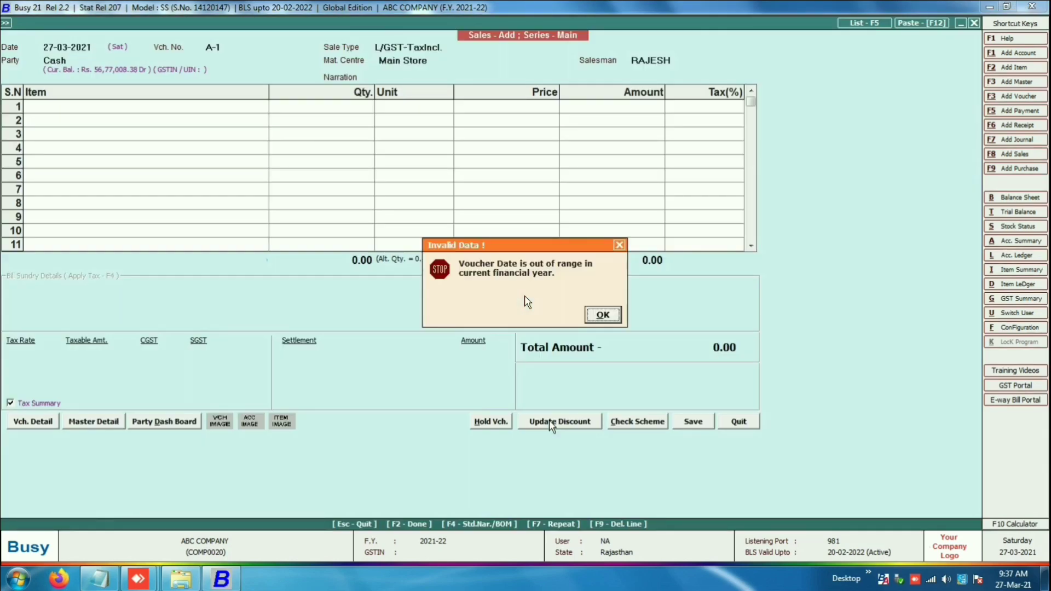
key(Return)
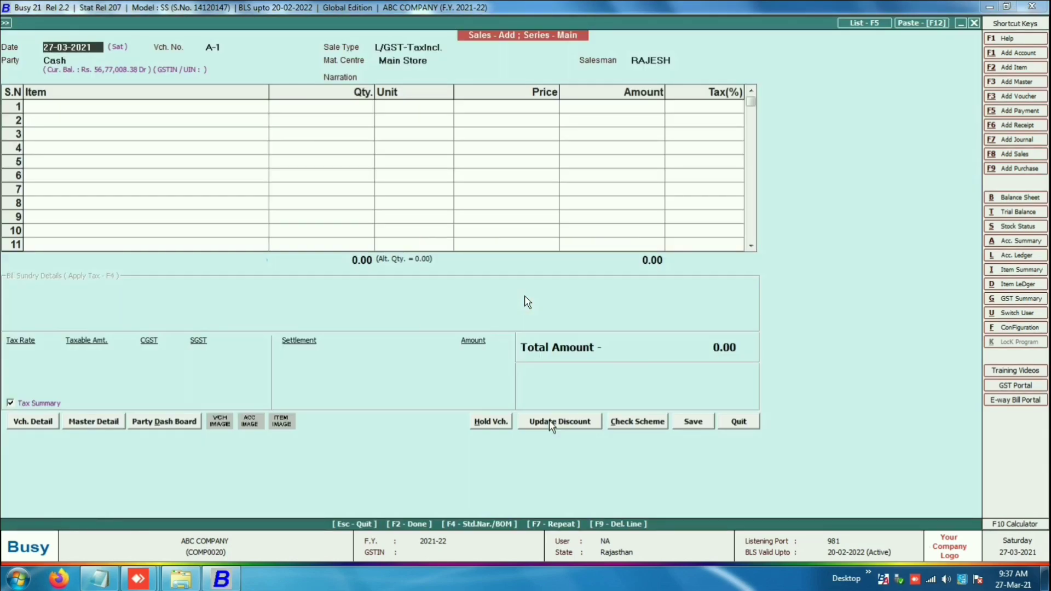
text(01.04.2021)
key(Return)
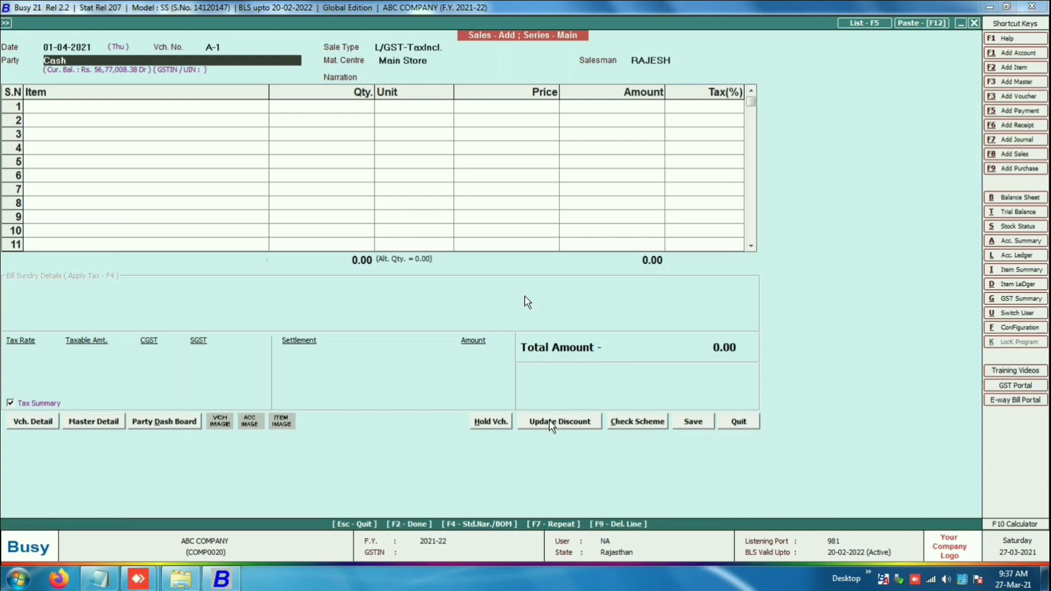
Leave the unsaved sales voucher and open Voucher Series Configuration
key(Escape)
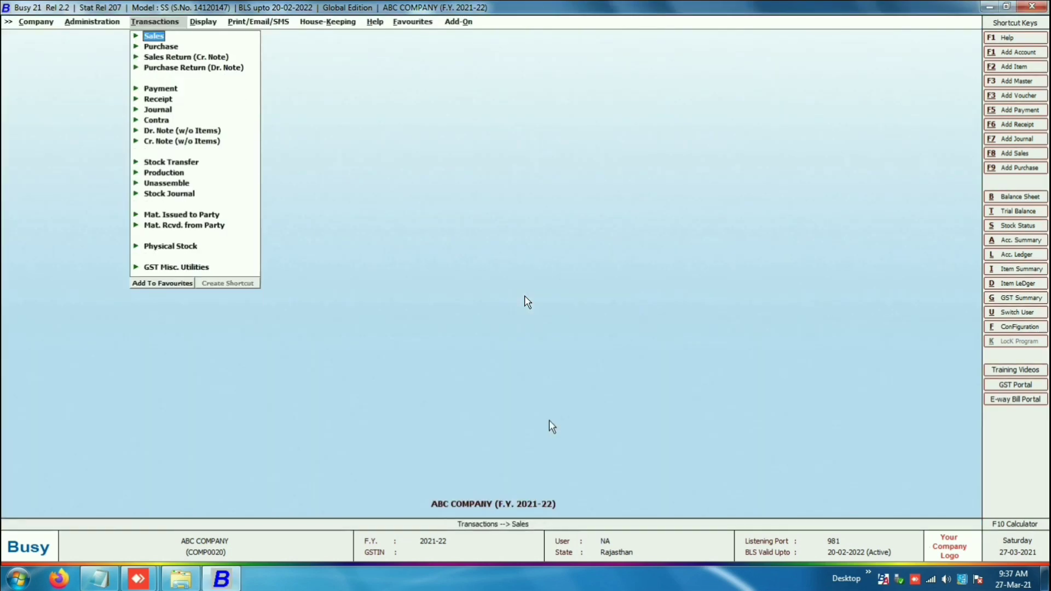
key(Escape)
key(Left)
key(Return)
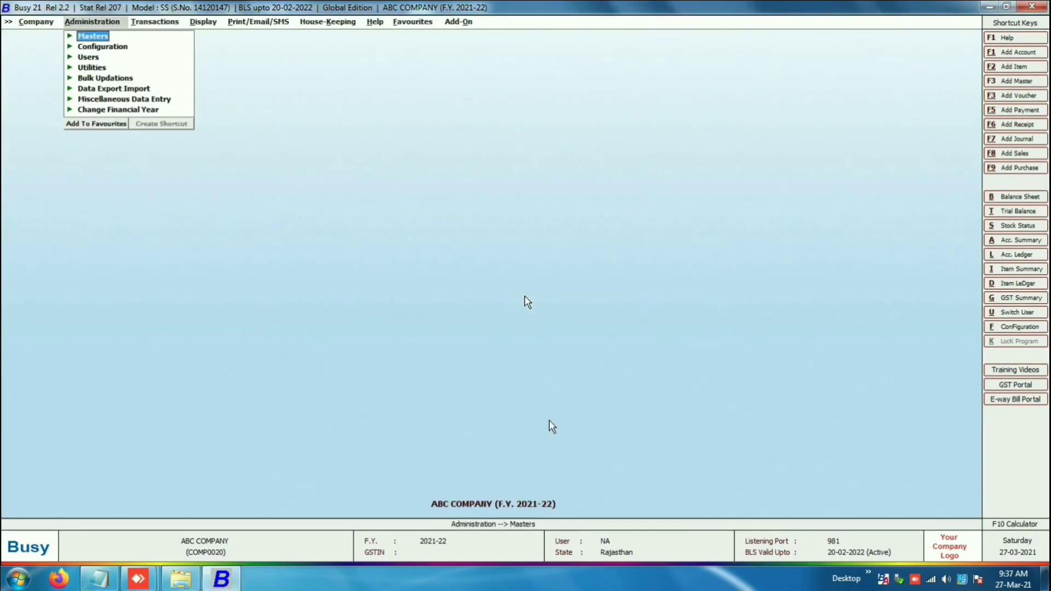
key(Down)
key(Return)
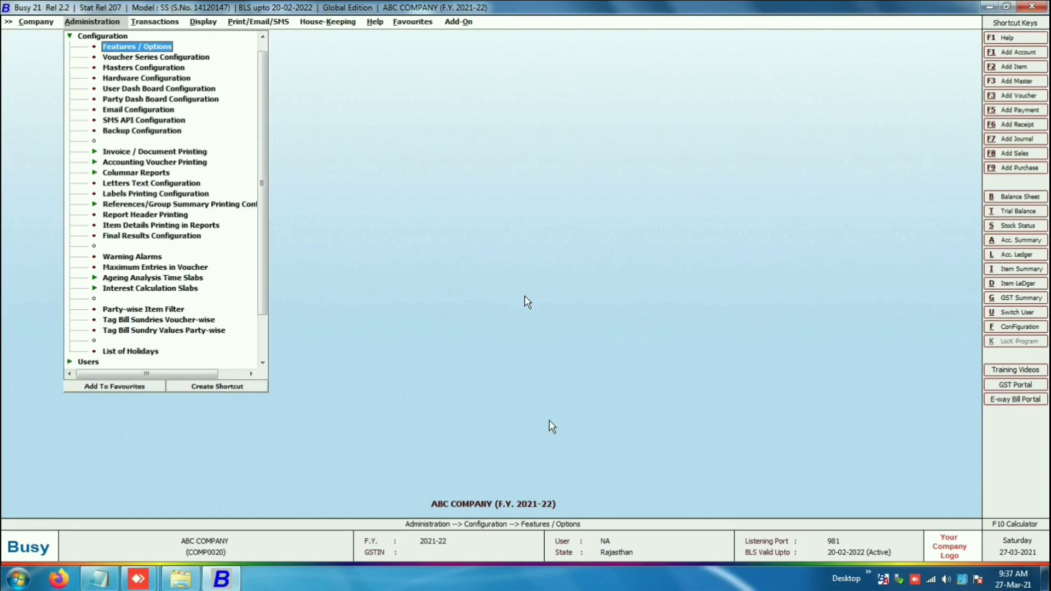
key(Down)
key(Down)
key(Down)
key(Down)
key(Down)
key(Up)
key(Up)
key(Up)
key(Up)
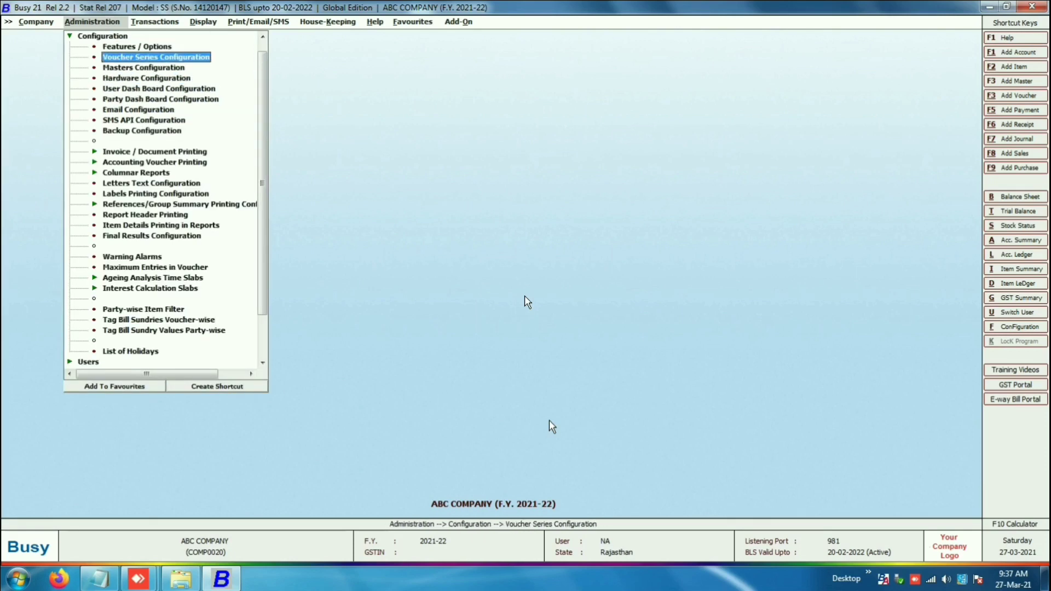
key(Return)
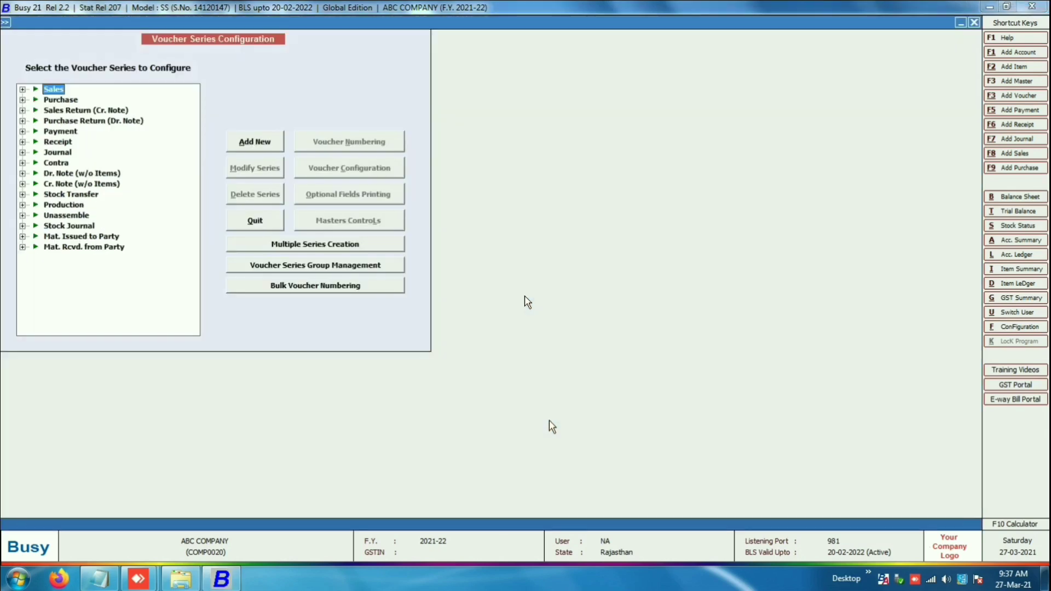
Open the voucher numbering of the Main sales series, keeping Automatic numbering, Yearly renumbering and no embedded year
key(Right)
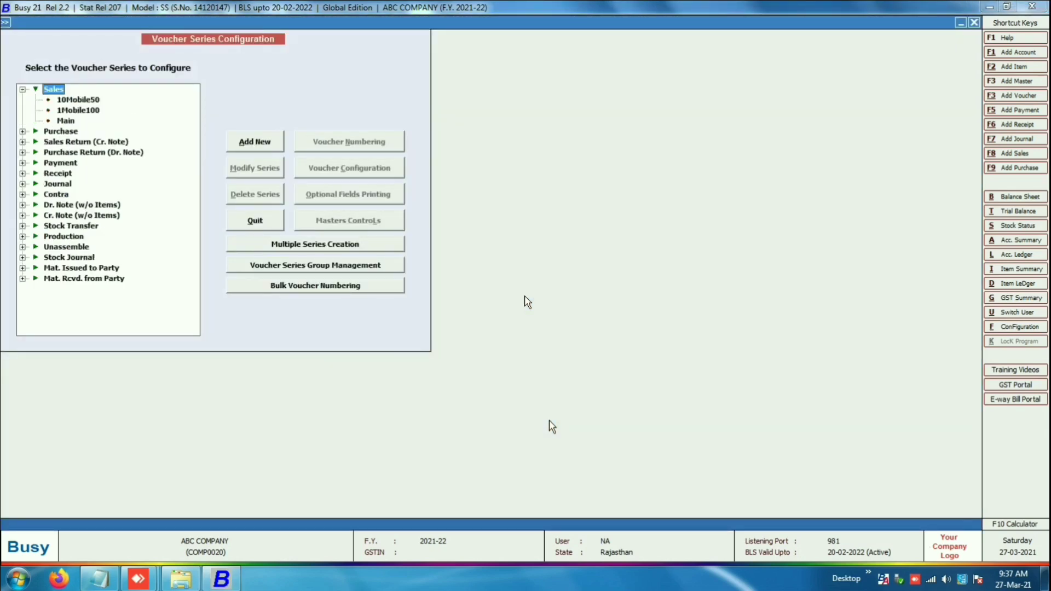
key(Down)
key(Down)
key(Down)
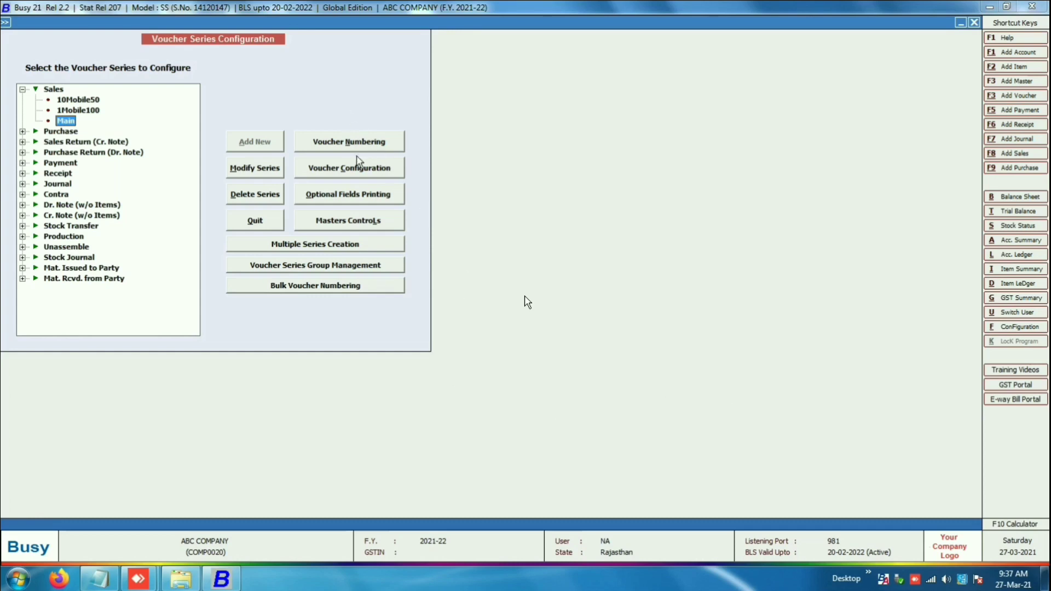
click(326, 141)
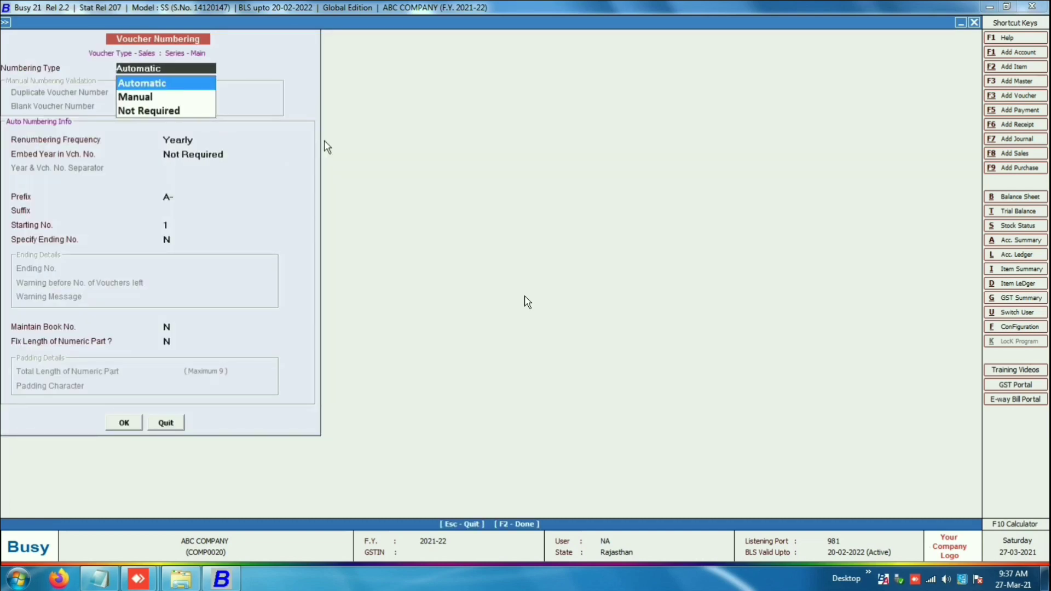
key(Return)
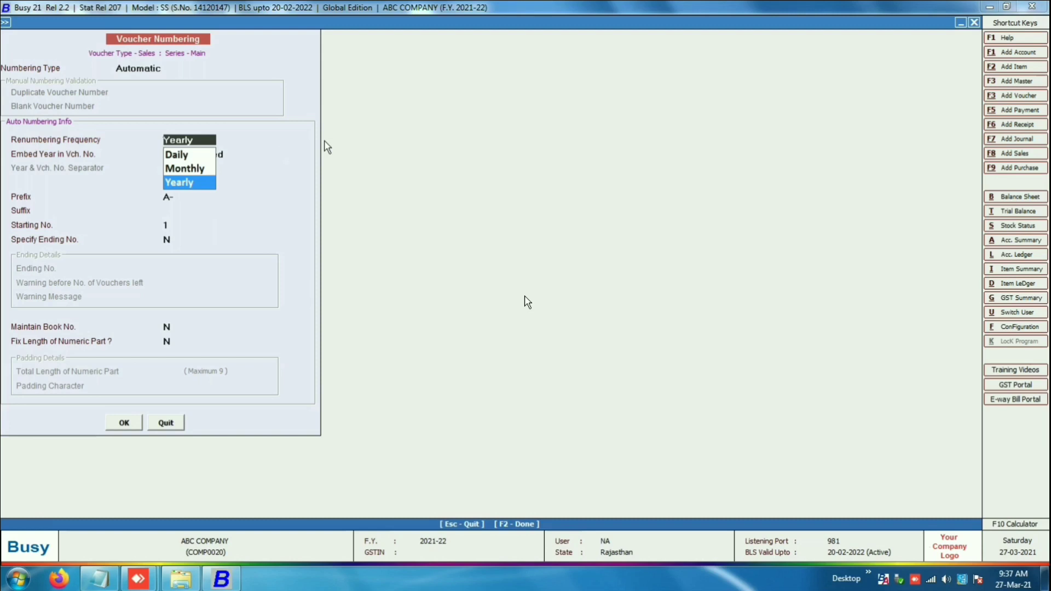
key(Return)
key(Return)
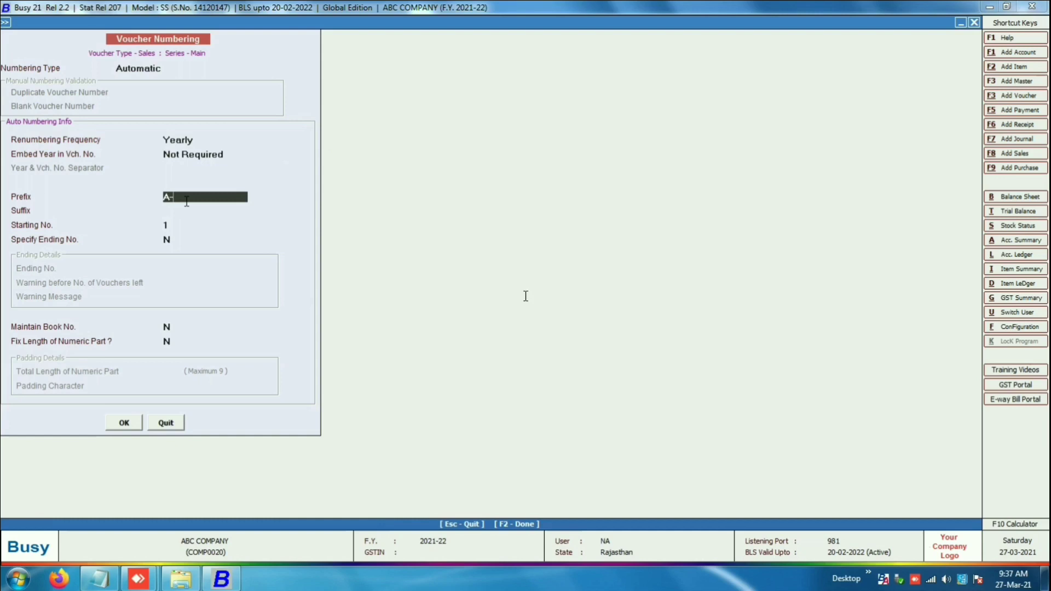
Set the Main sales series prefix to B-, save the numbering and leave the series configuration
key(BackSpace)
text(b)
key(BackSpace)
text(B-)
key(Return)
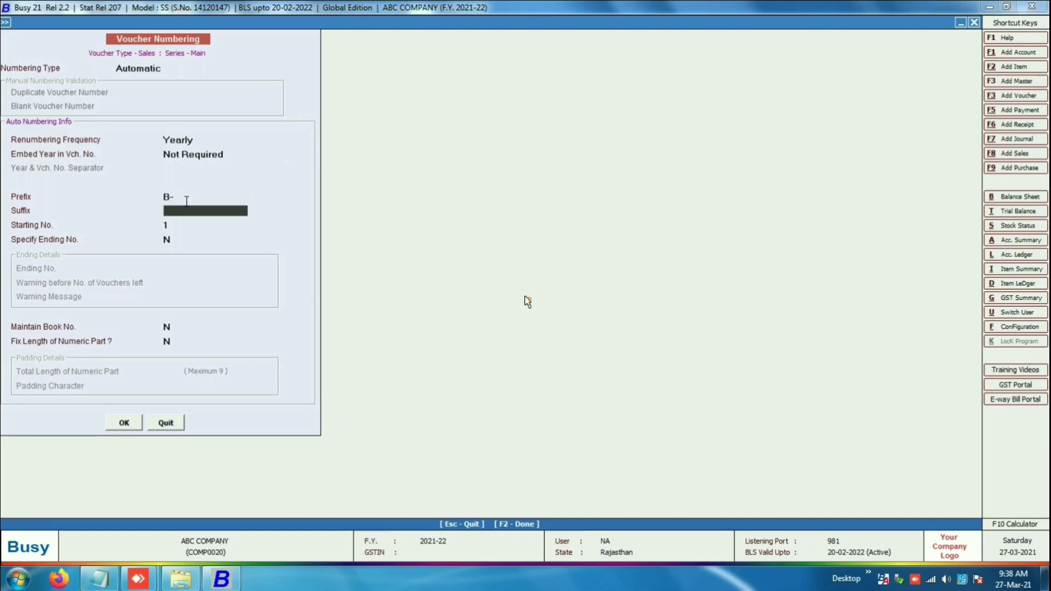
key(Return)
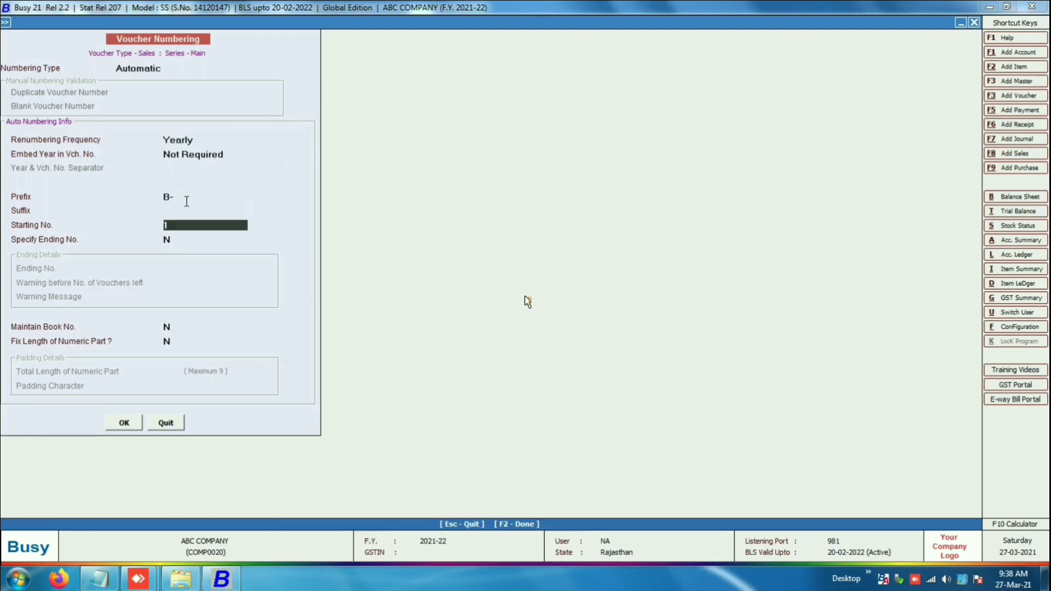
click(124, 424)
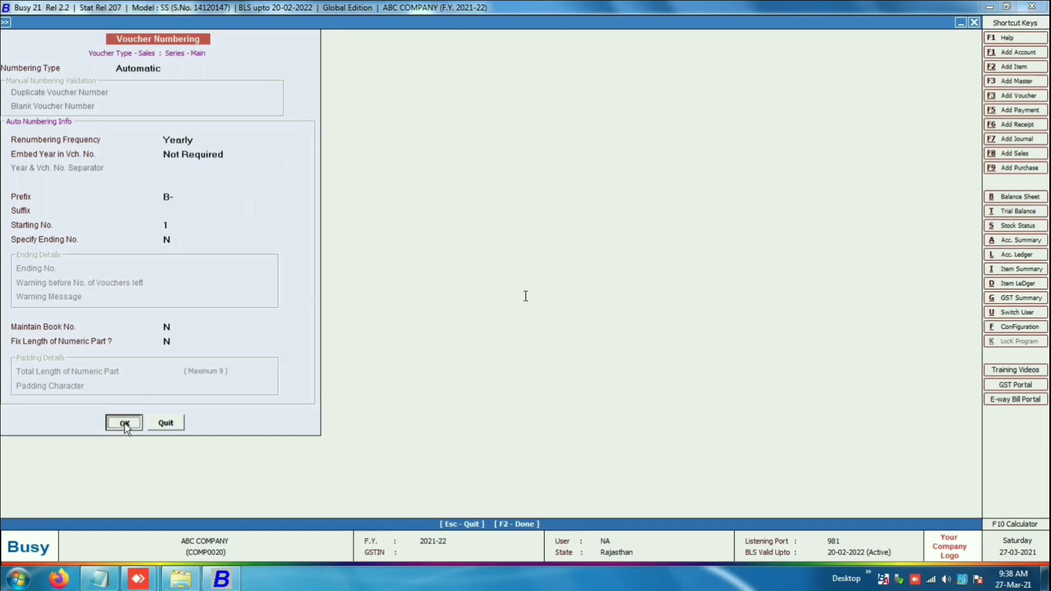
click(557, 316)
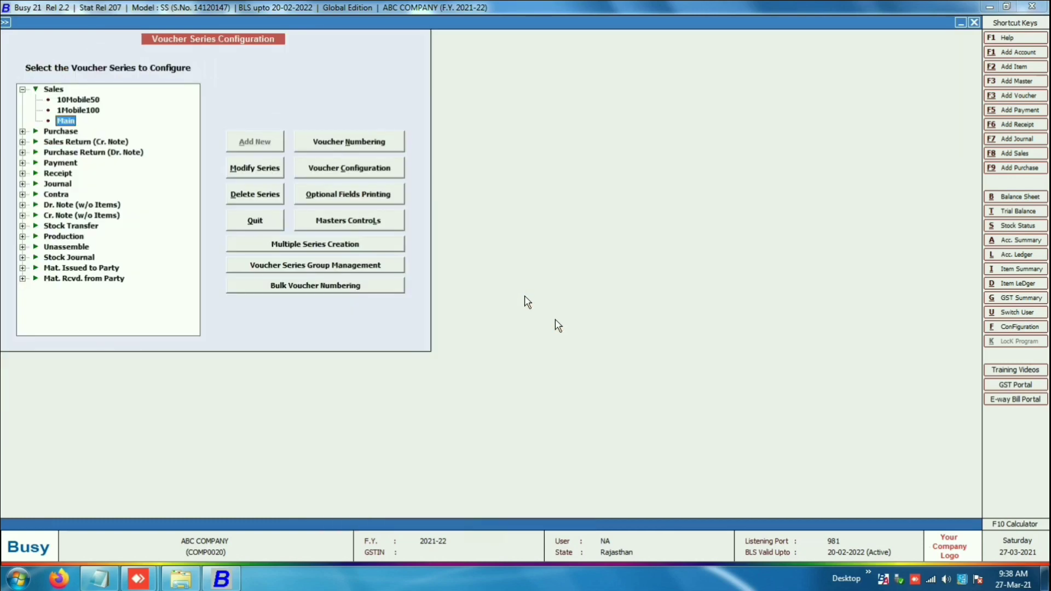
key(Escape)
key(Escape)
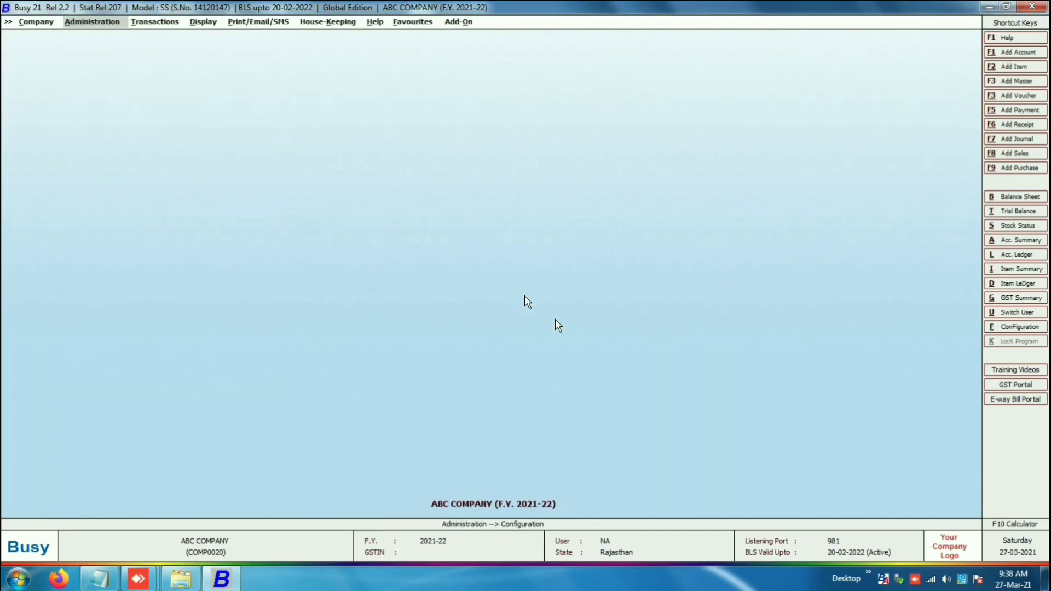
Start a new sales voucher in the Main series and date it 01-04-2021
key(Right)
key(Right)
key(Left)
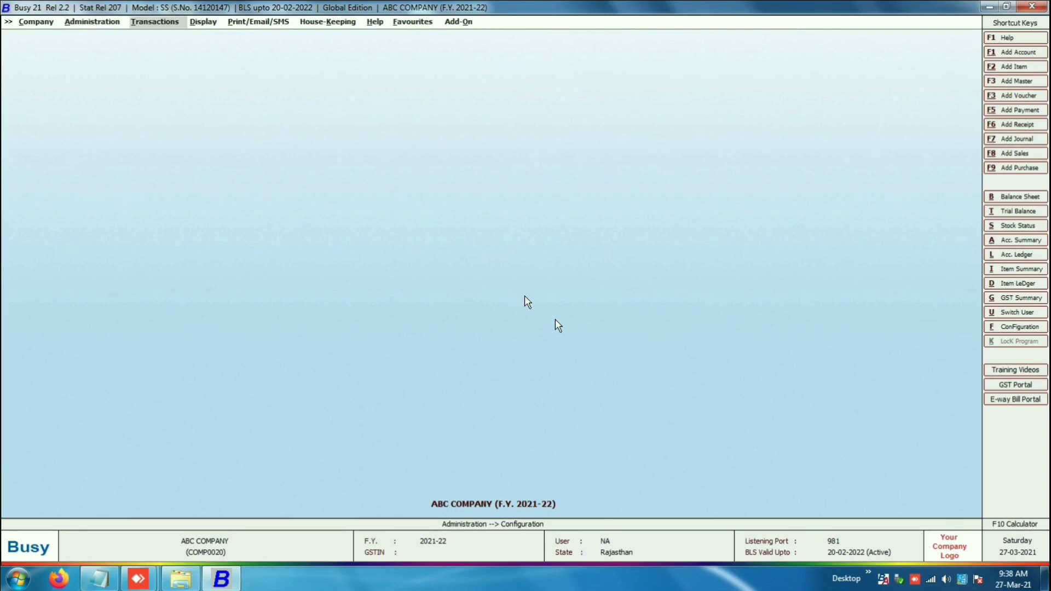
key(Return)
key(Return)
key(Return)
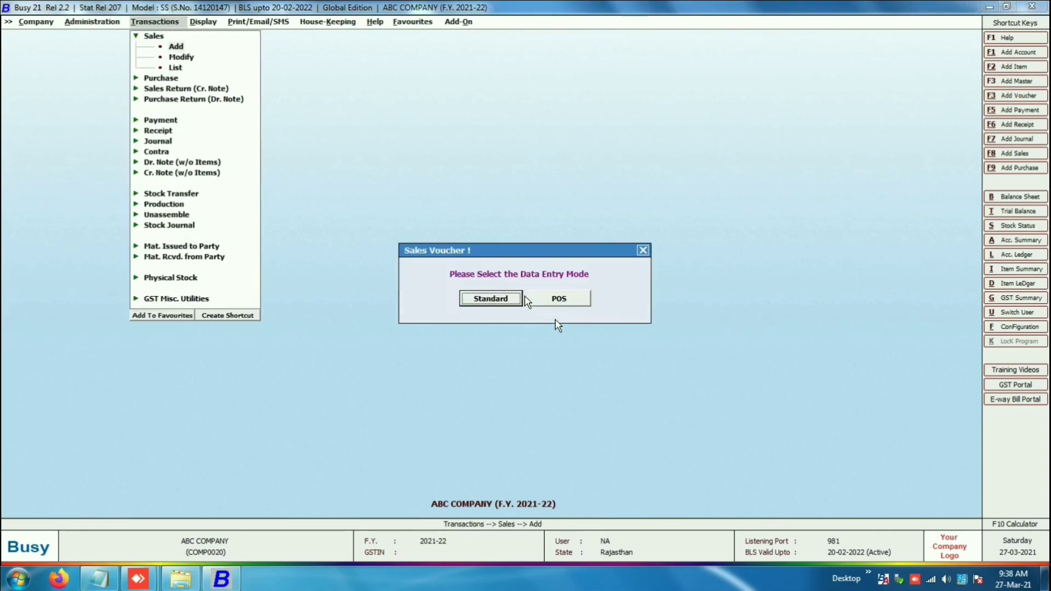
key(Right)
key(Return)
key(Return)
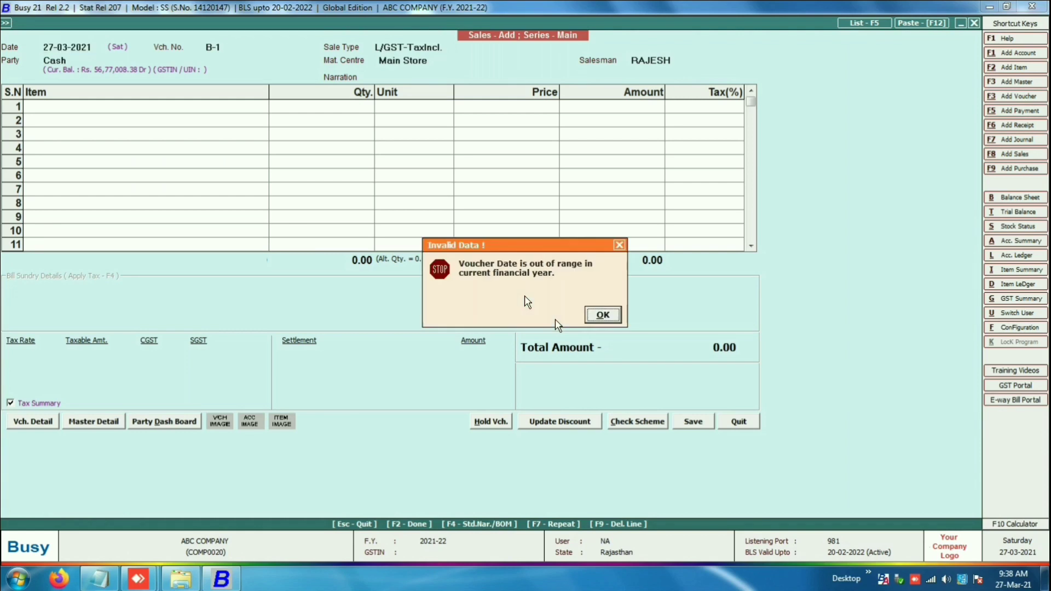
key(Return)
text(010.)
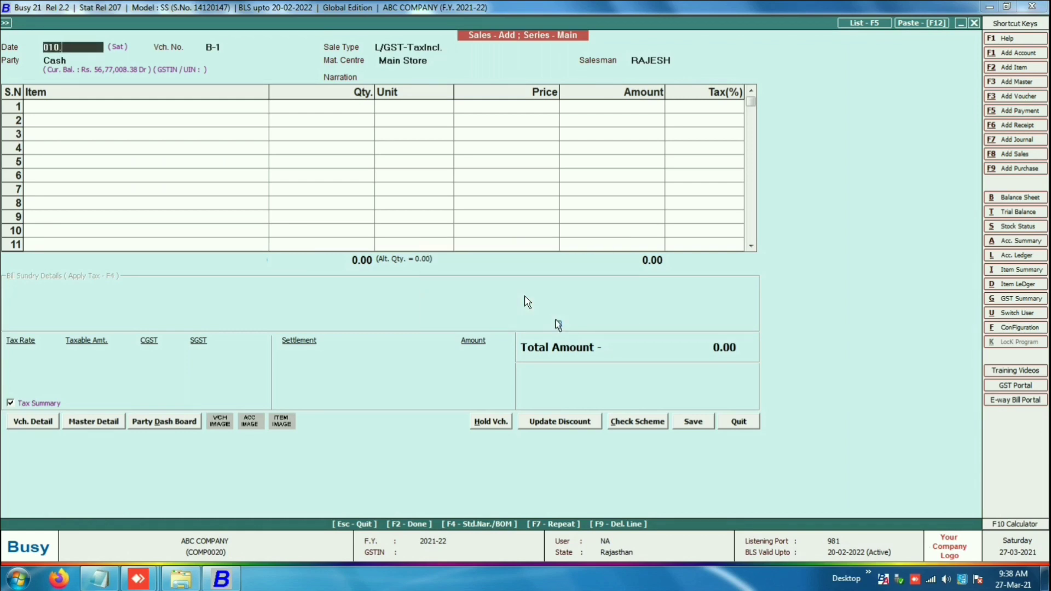
key(BackSpace)
key(BackSpace)
text(.004.2)
text(021)
key(Return)
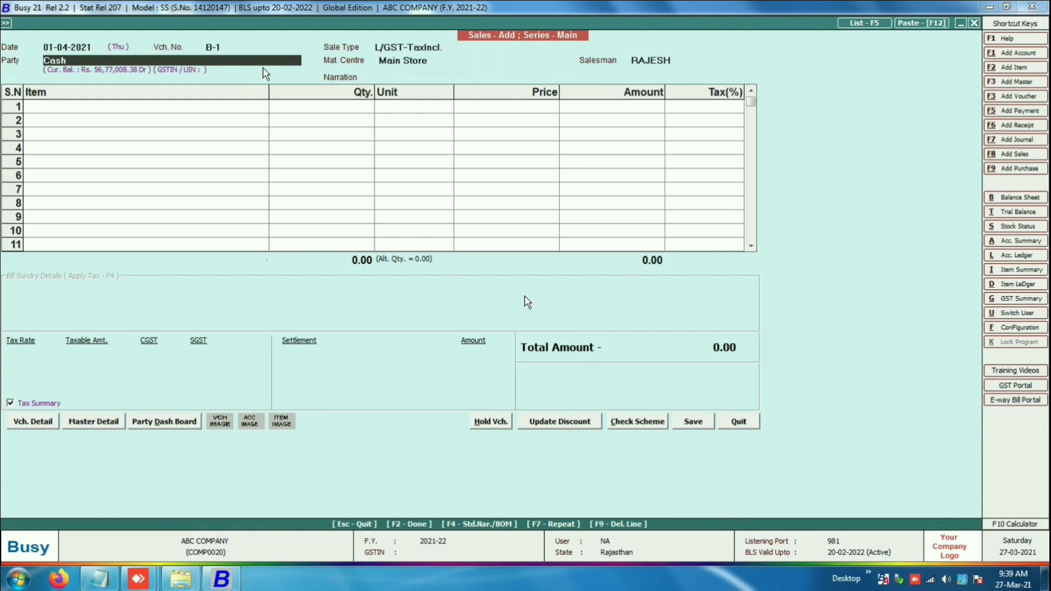
Switch to Notepad, read the remaining notes on the B-1 series and splitting the year, and return to Busy
key(alt+Tab)
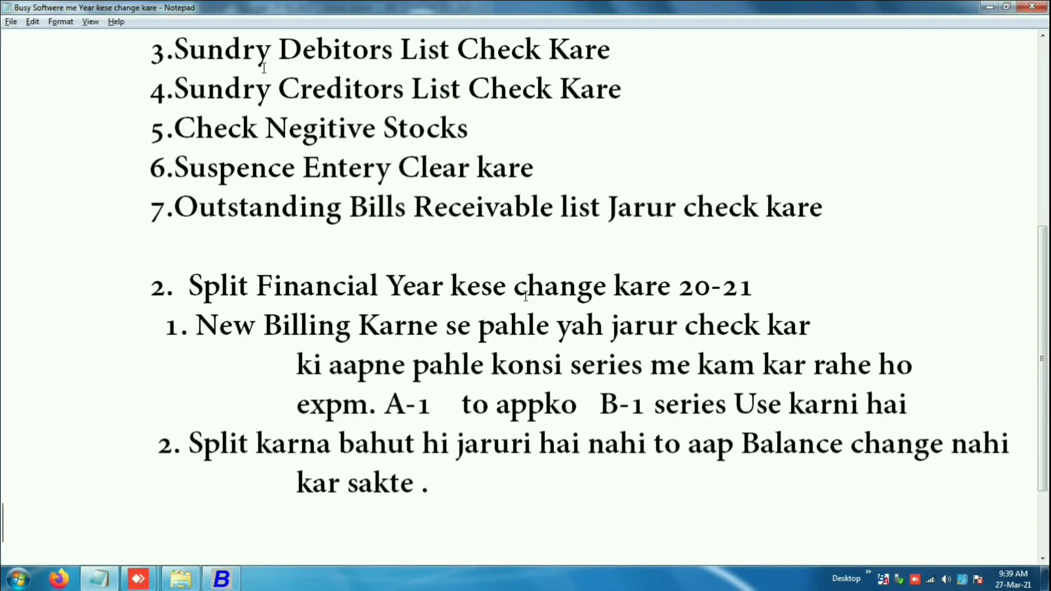
scroll(264, 68, down, 1)
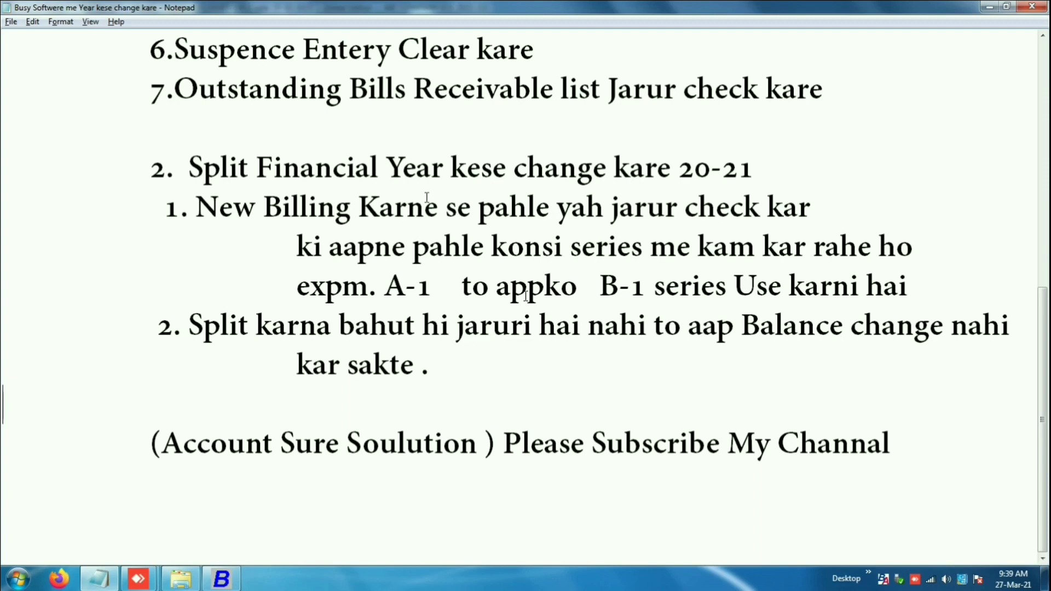
key(alt+Tab)
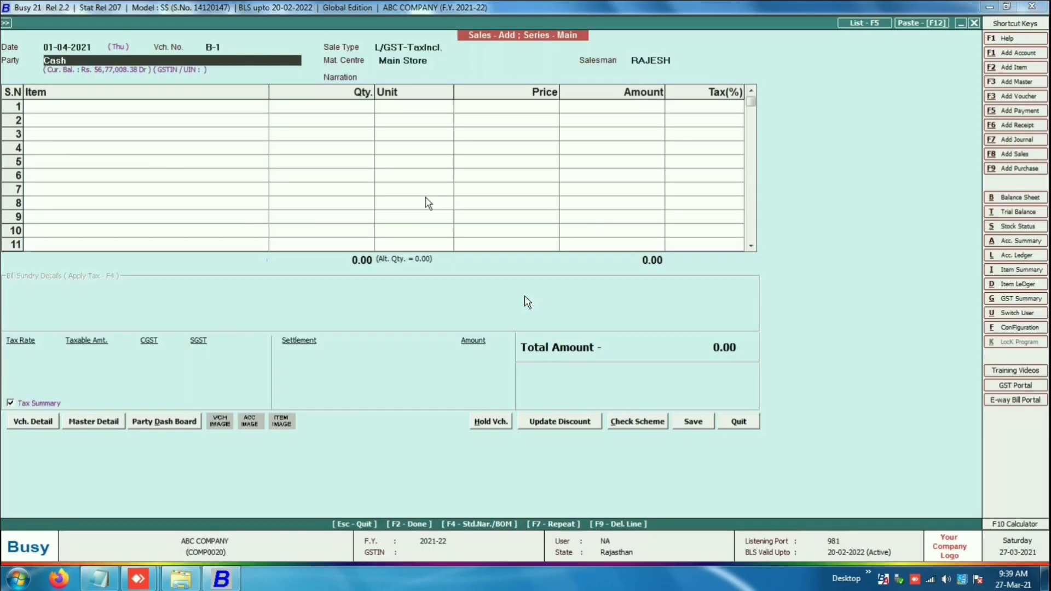
Discard the unsaved sales voucher and close ABC COMPANY
key(Escape)
key(y)
key(Escape)
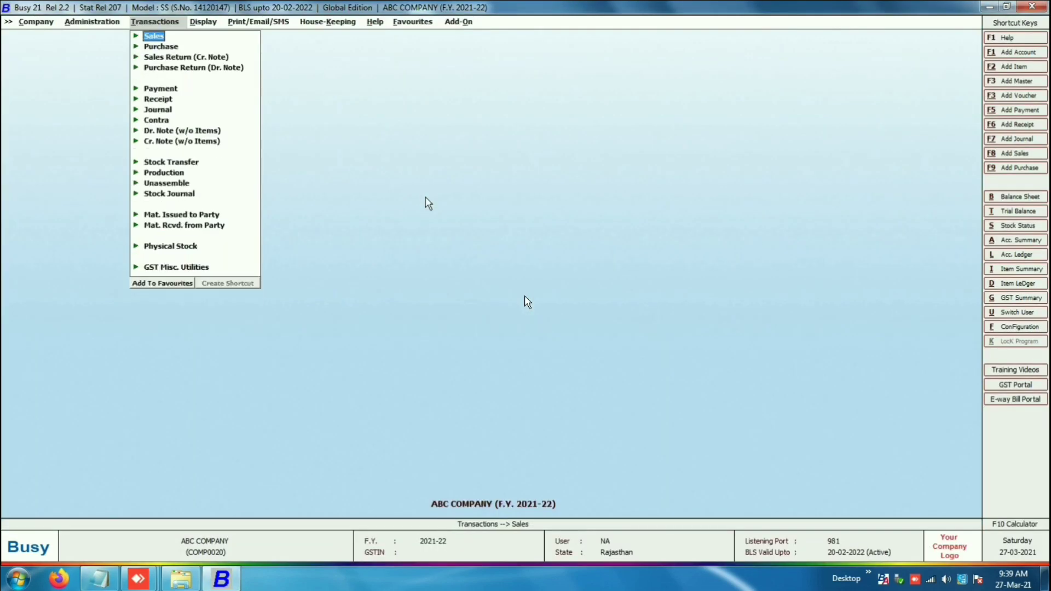
key(Escape)
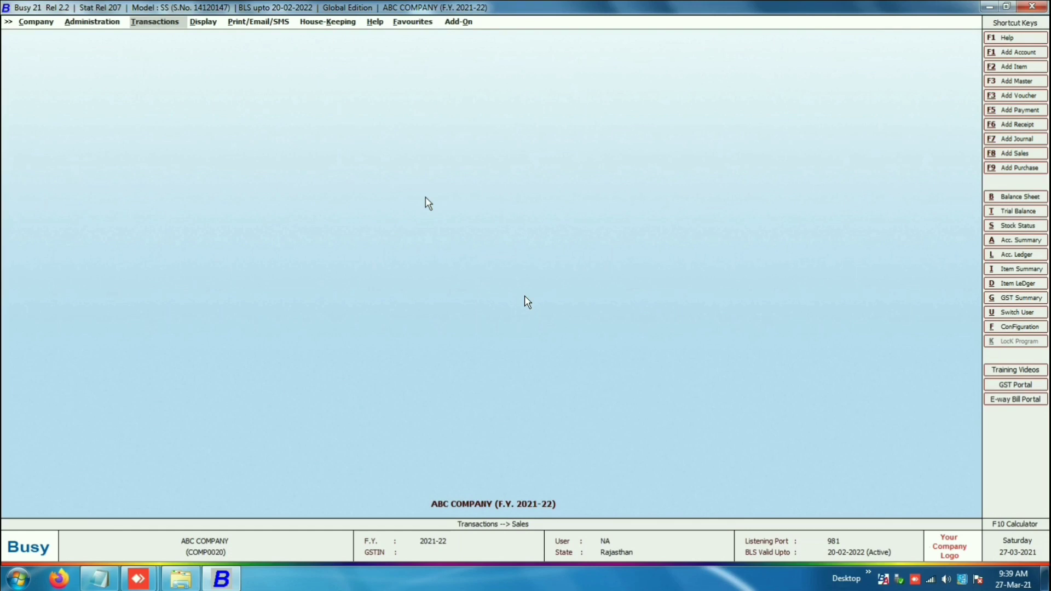
key(Left)
key(Left)
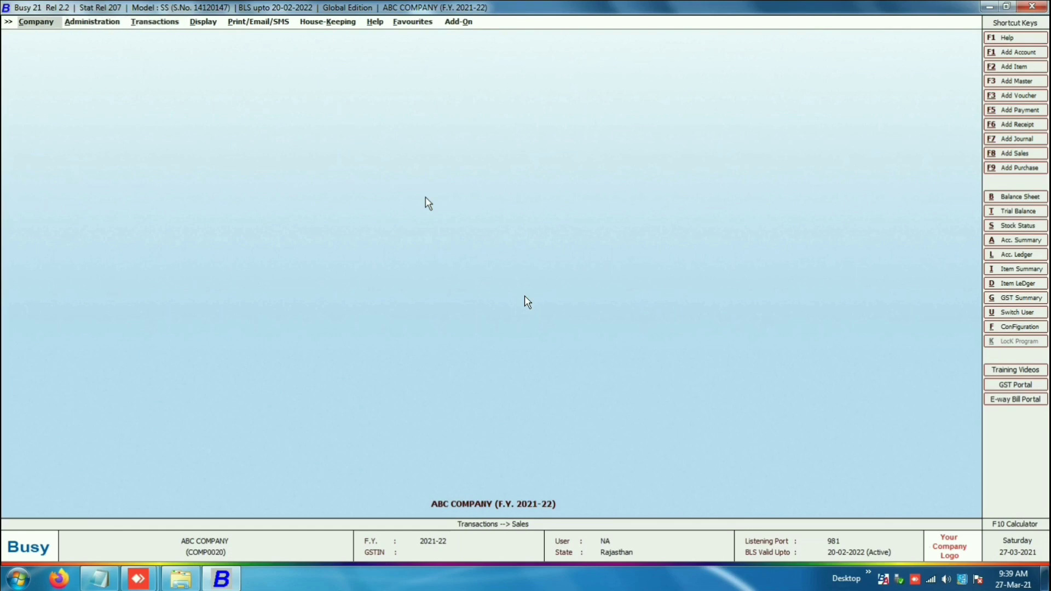
key(Return)
key(Return)
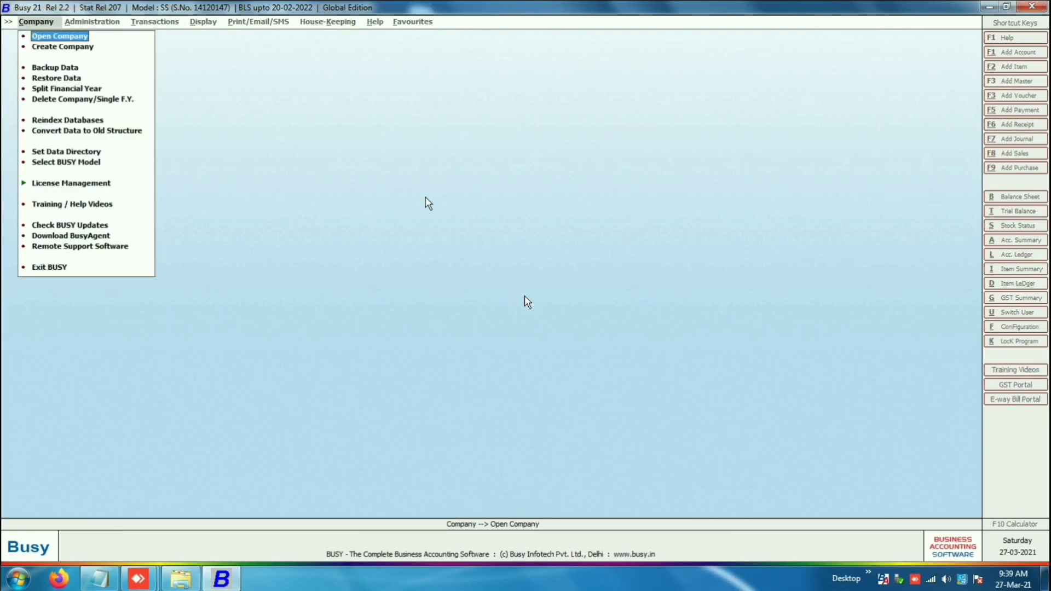
Open Split Financial Year and select ABC COMPANY as the company to split
key(Down)
key(Down)
key(Down)
key(Down)
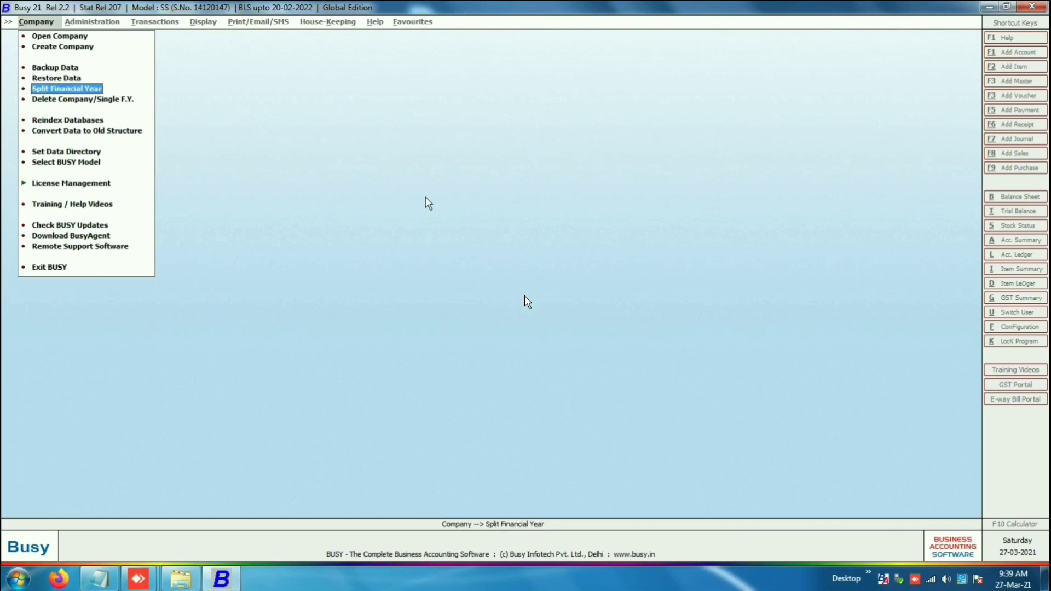
click(57, 88)
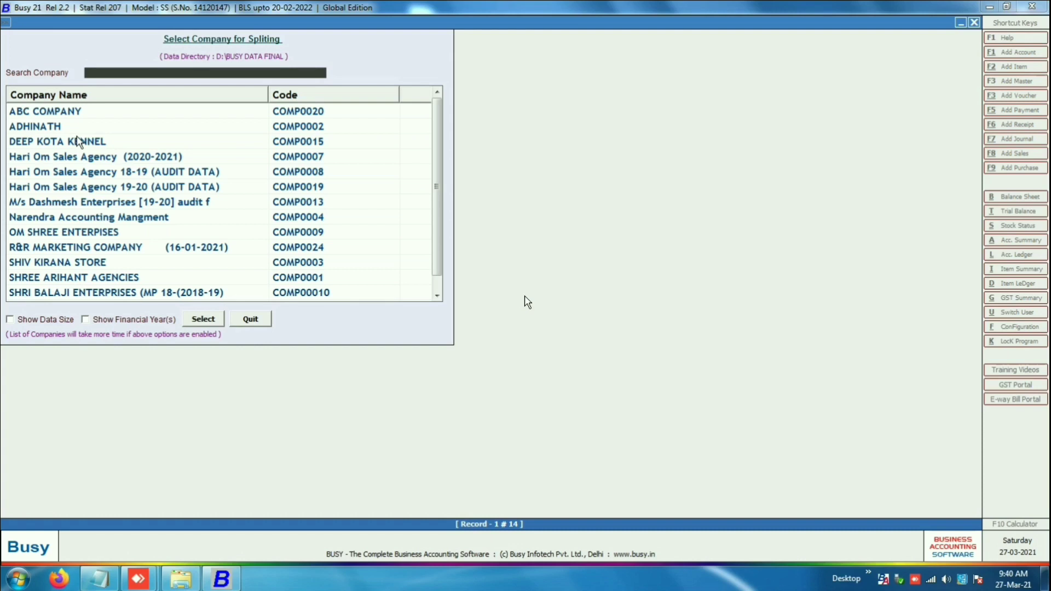
click(54, 113)
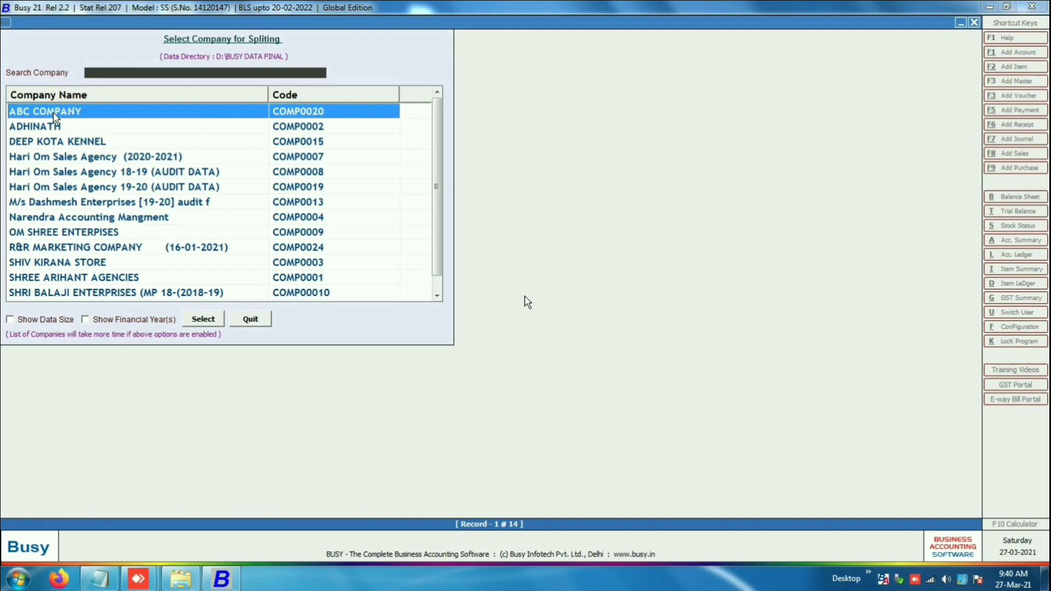
double_click(54, 113)
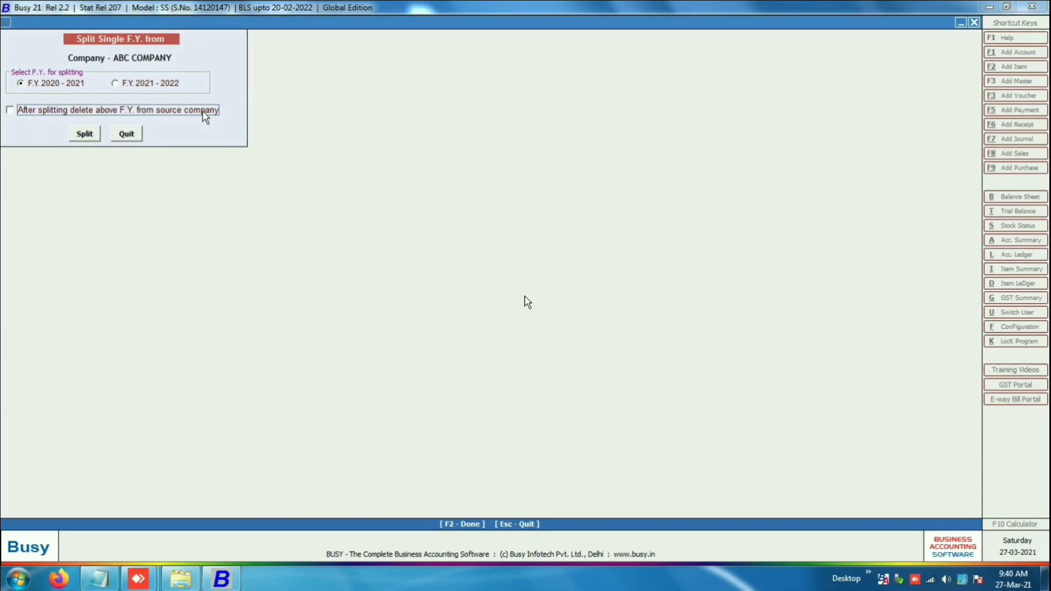
Split F.Y. 2021-2022 from ABC COMPANY, deleting that year from the source company after splitting
click(126, 87)
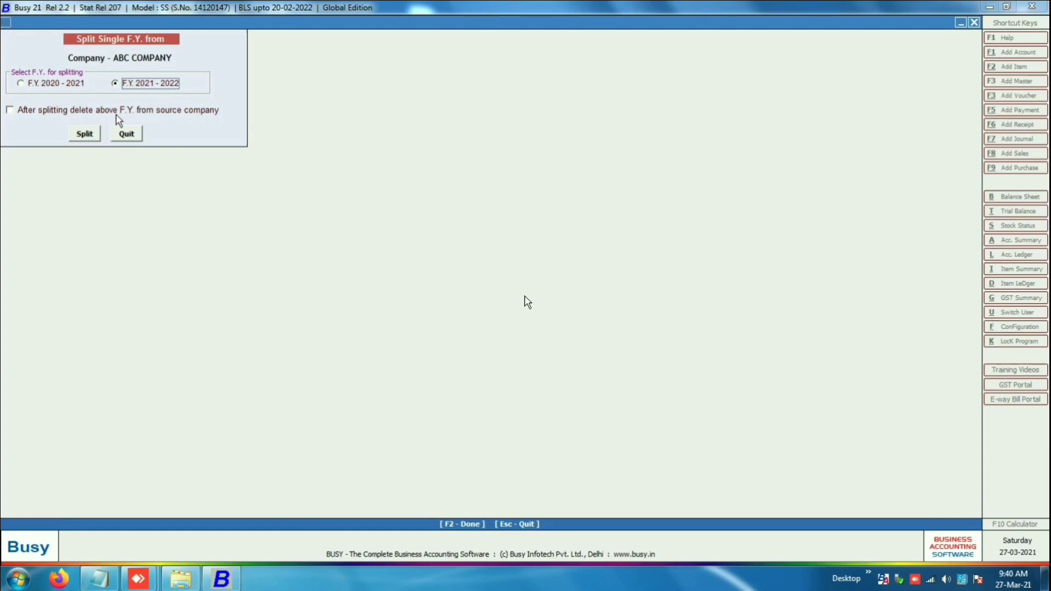
click(11, 112)
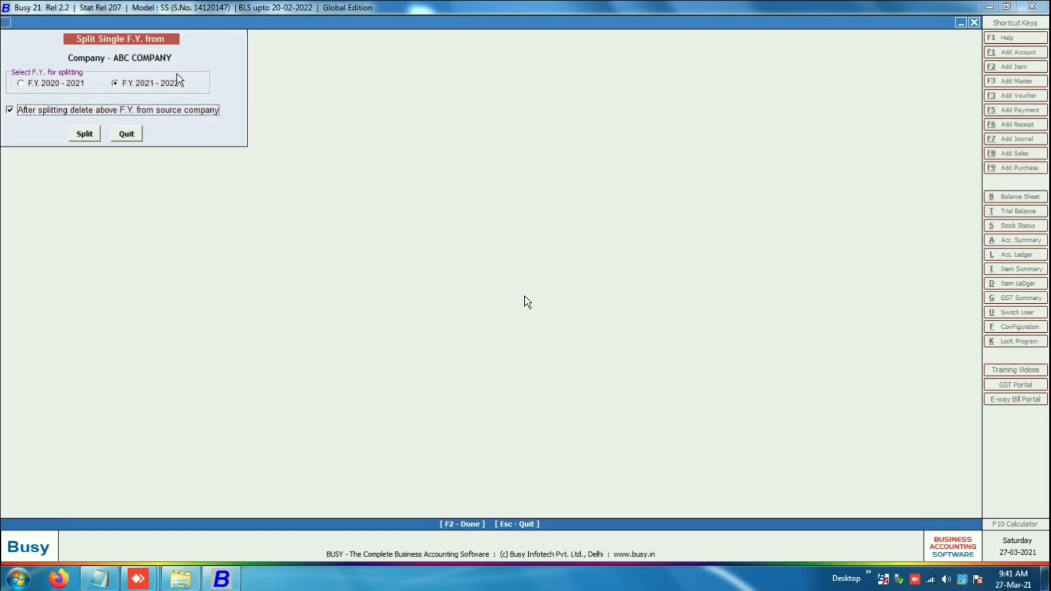
click(85, 135)
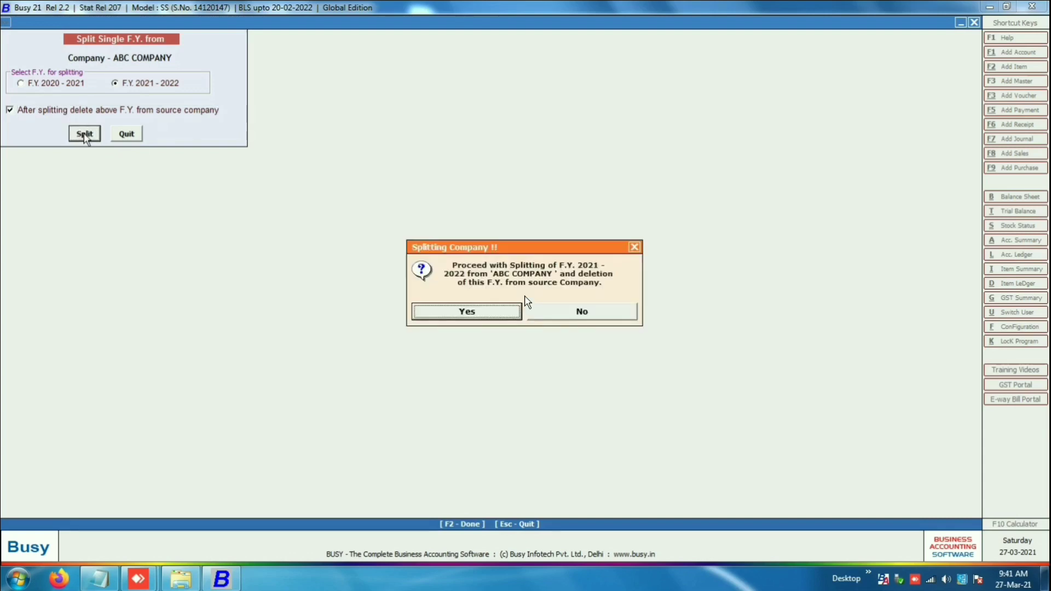
click(470, 312)
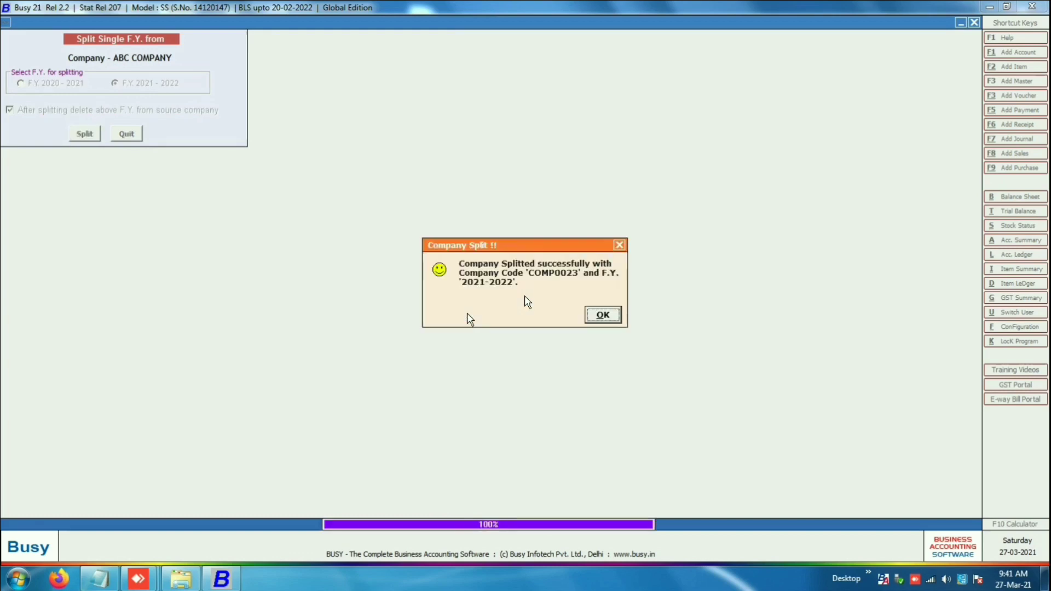
Dismiss the split notification and open the list of companies
click(605, 317)
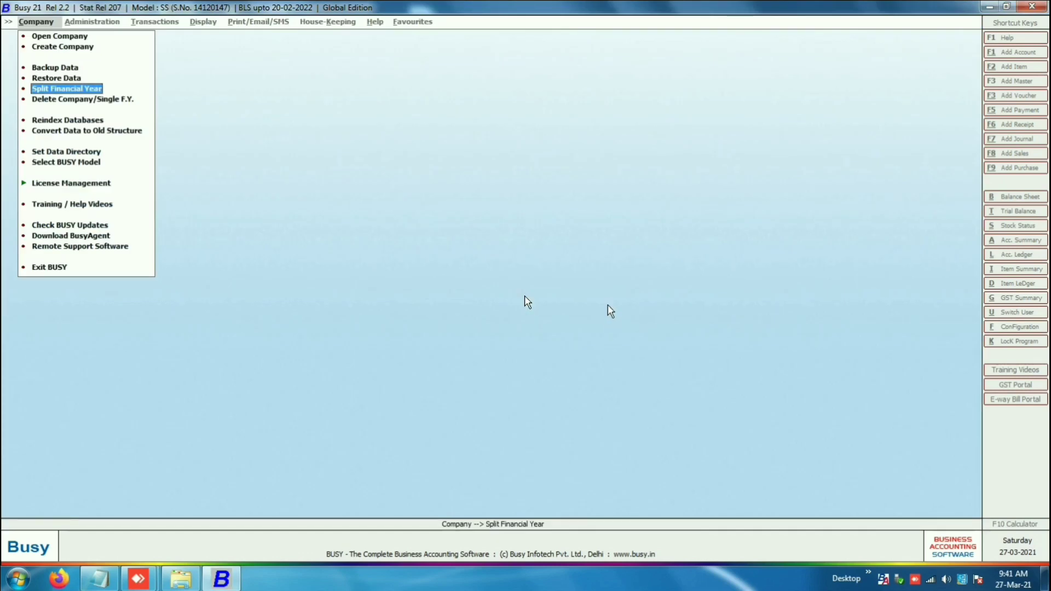
key(Up)
key(Up)
key(Up)
key(Up)
key(Return)
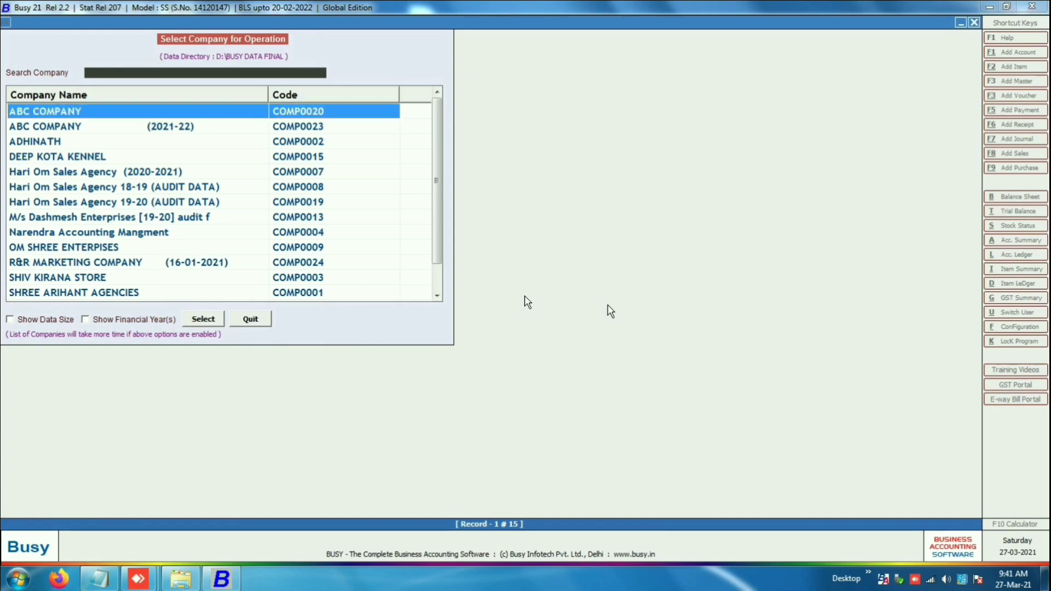
Open the source ABC COMPANY, the entry without the (2021-22) suffix
key(Down)
key(Down)
key(Up)
key(Up)
key(Return)
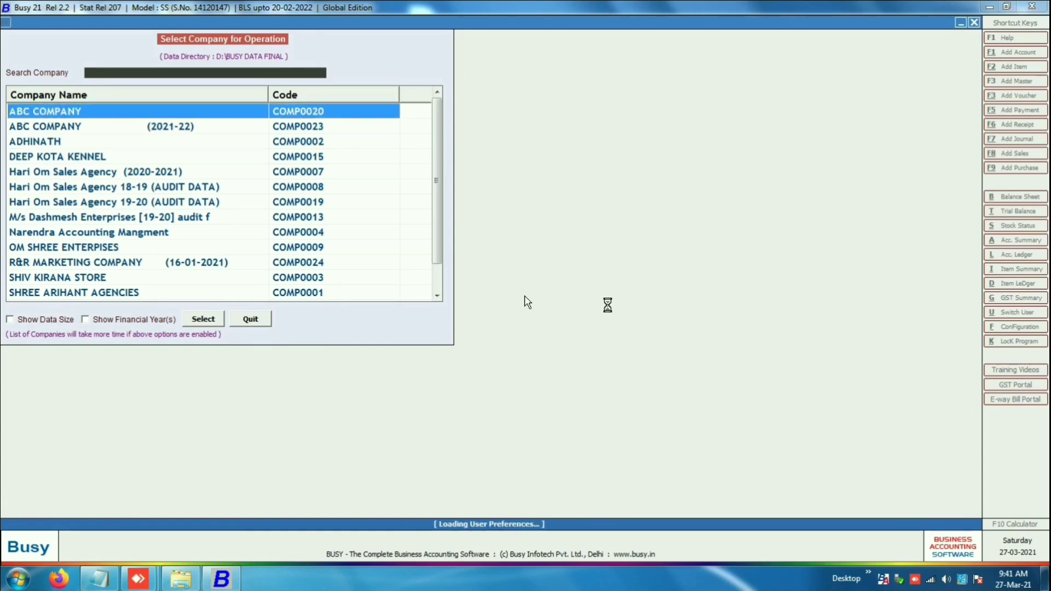
key(Return)
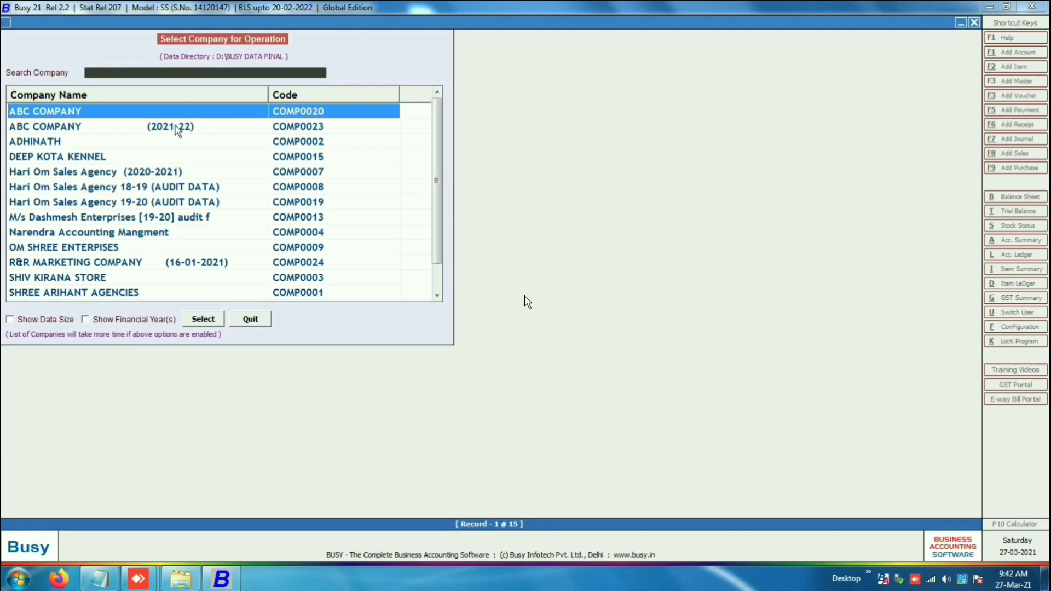
double_click(120, 111)
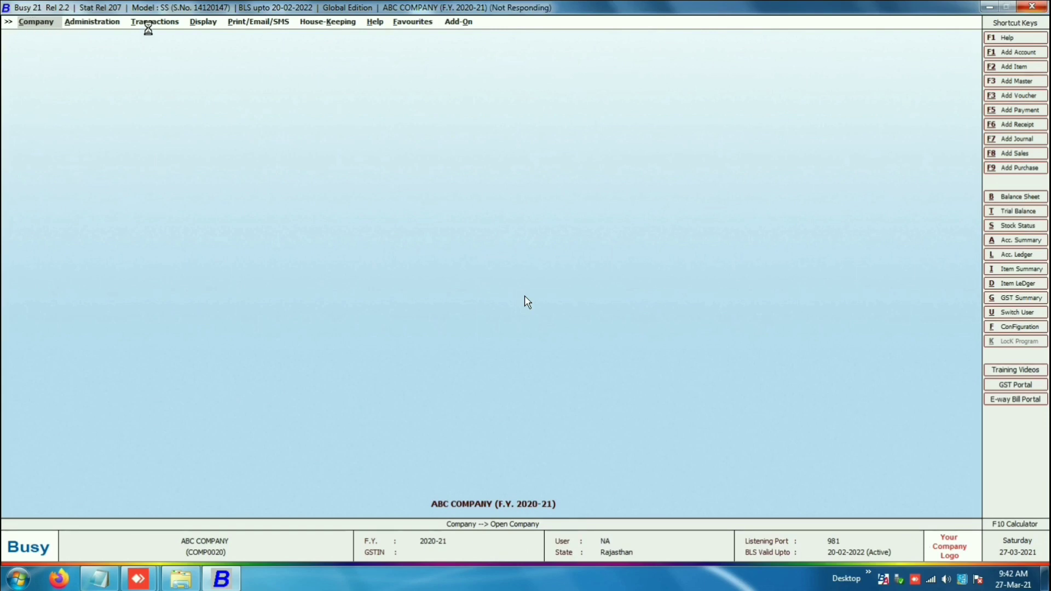
Edit the company details, appending "20-21 audit" to ABC COMPANY in both the name and print name
key(Left)
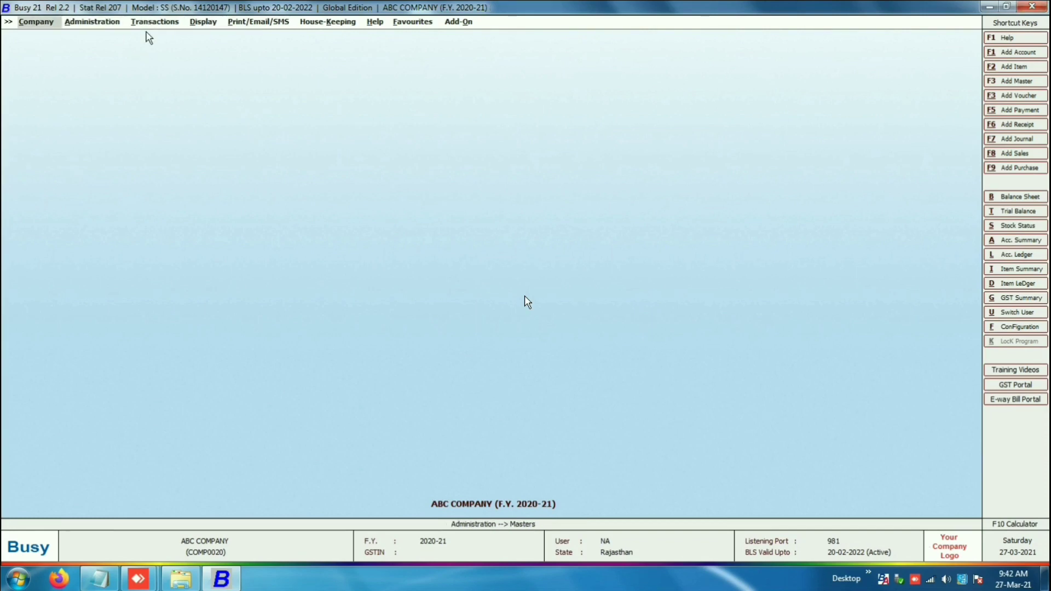
key(Down)
key(Down)
key(Return)
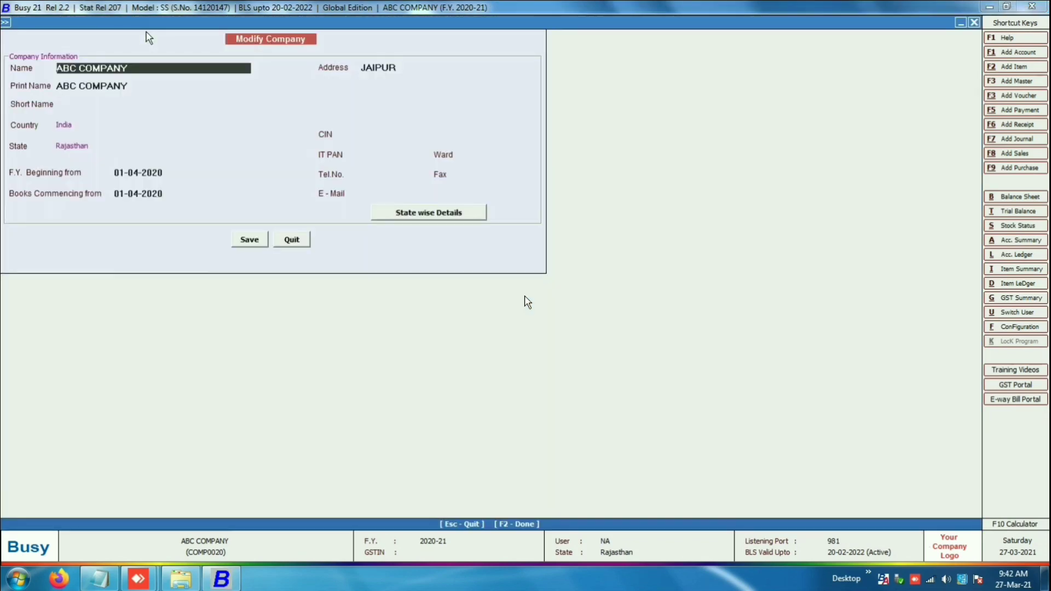
key(Right)
key(Right)
key(Right)
key(Right)
key(Right)
key(Right)
key(Right)
key(Right)
key(Right)
key(Right)
key(Right)
text(20-21 audit)
key(Return)
key(Return)
key(Return)
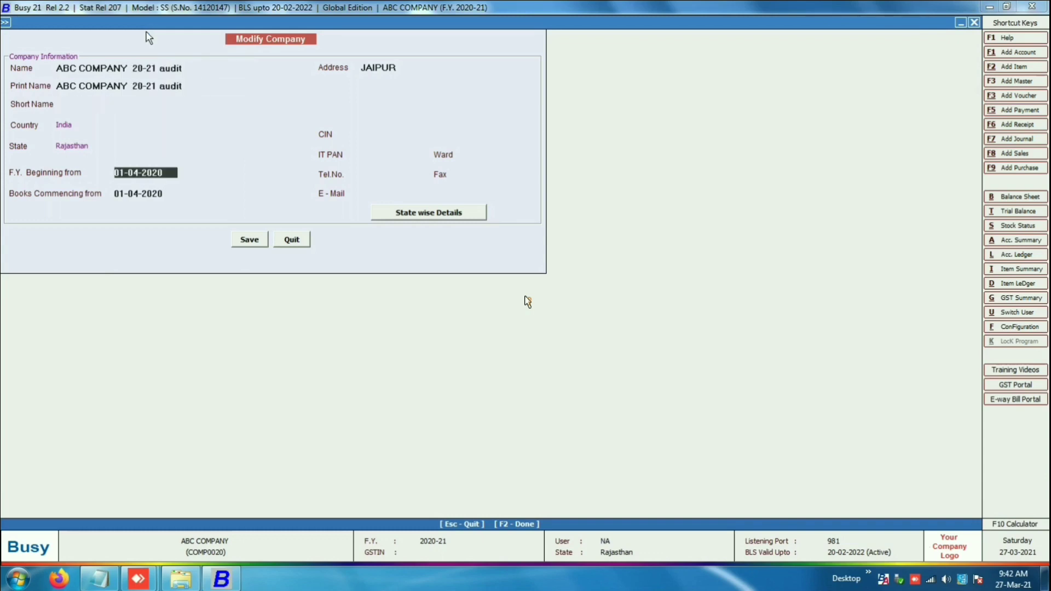
Save the company changes, update the standard document and voucher printing formats too, and leave the company form
click(244, 240)
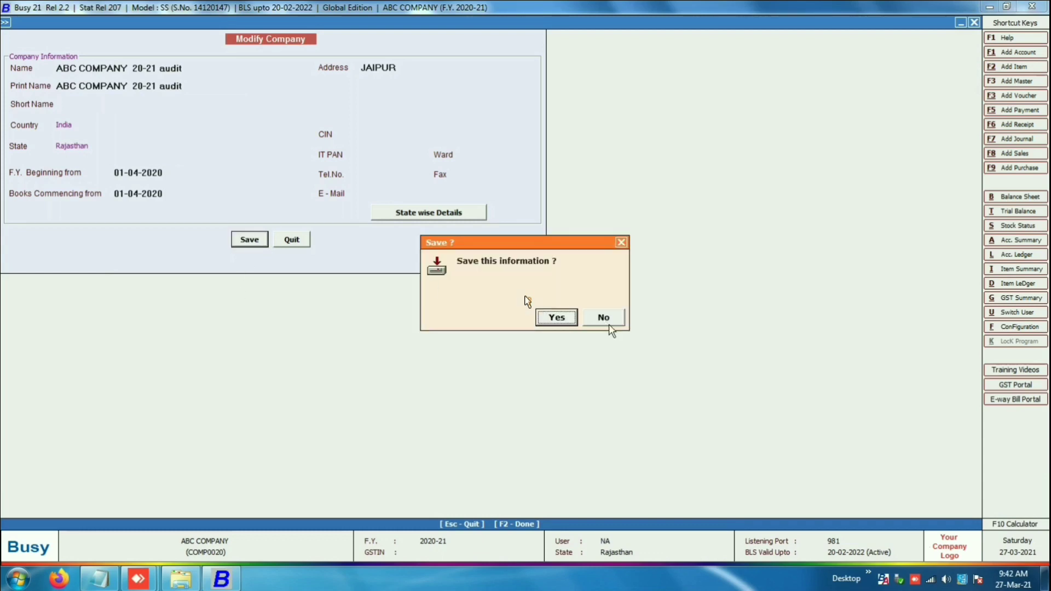
click(560, 316)
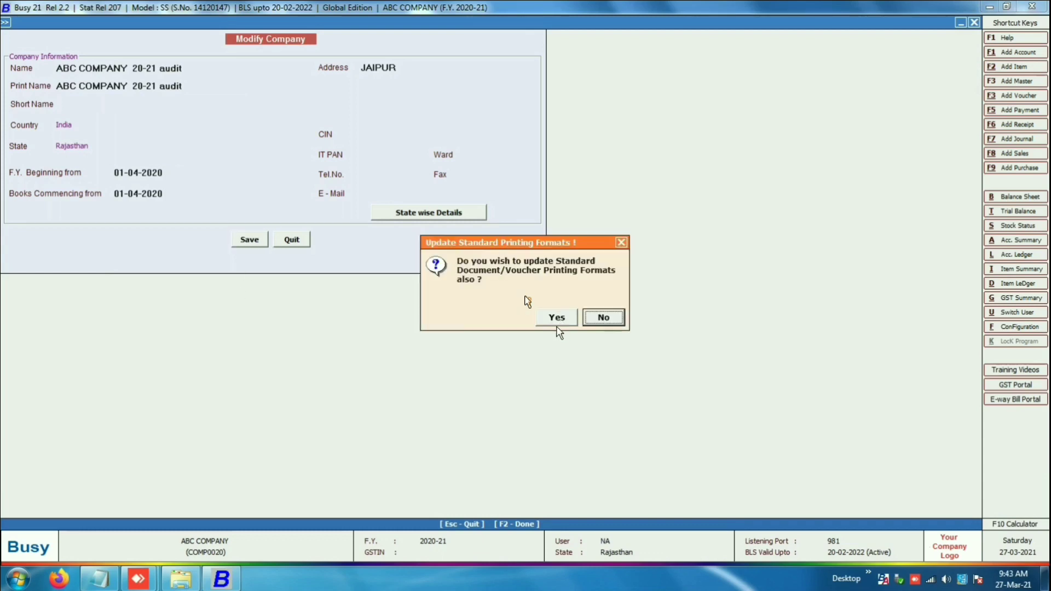
click(556, 322)
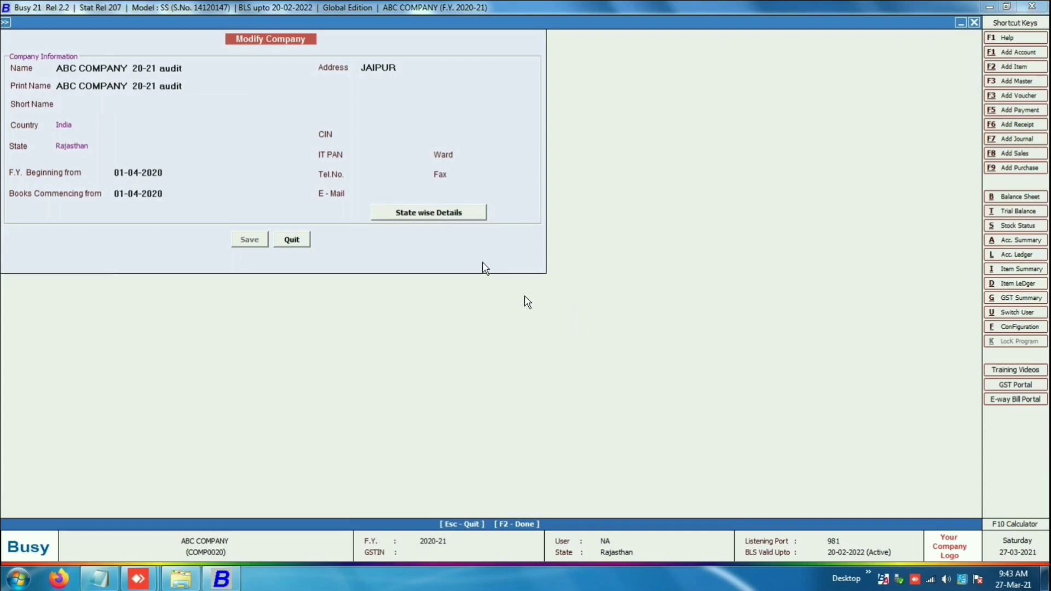
key(Escape)
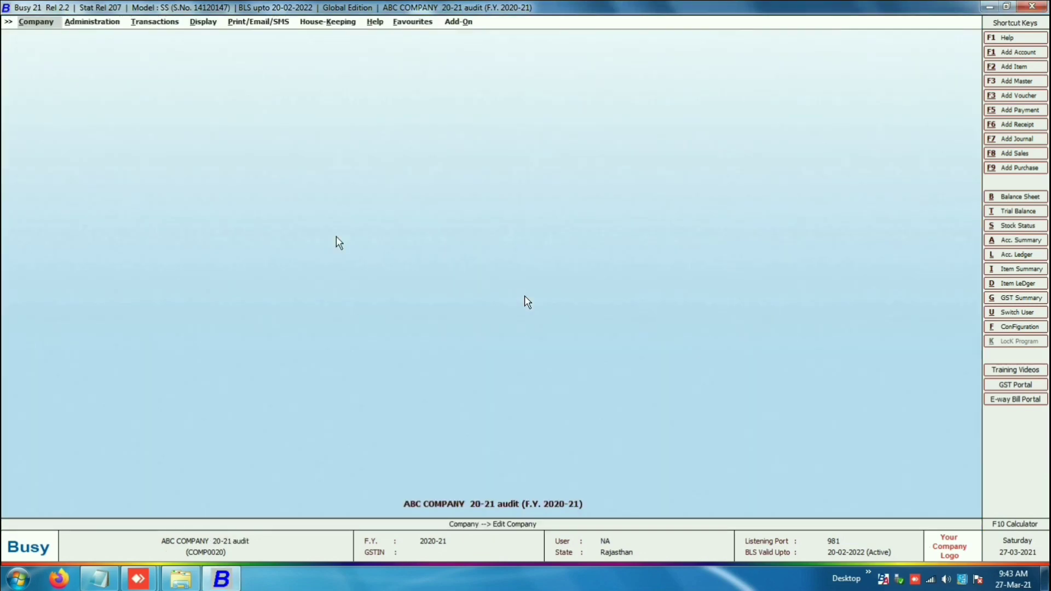
Close the renamed audit company and open ABC COMPANY (2021-22) instead
key(Return)
key(Up)
key(Return)
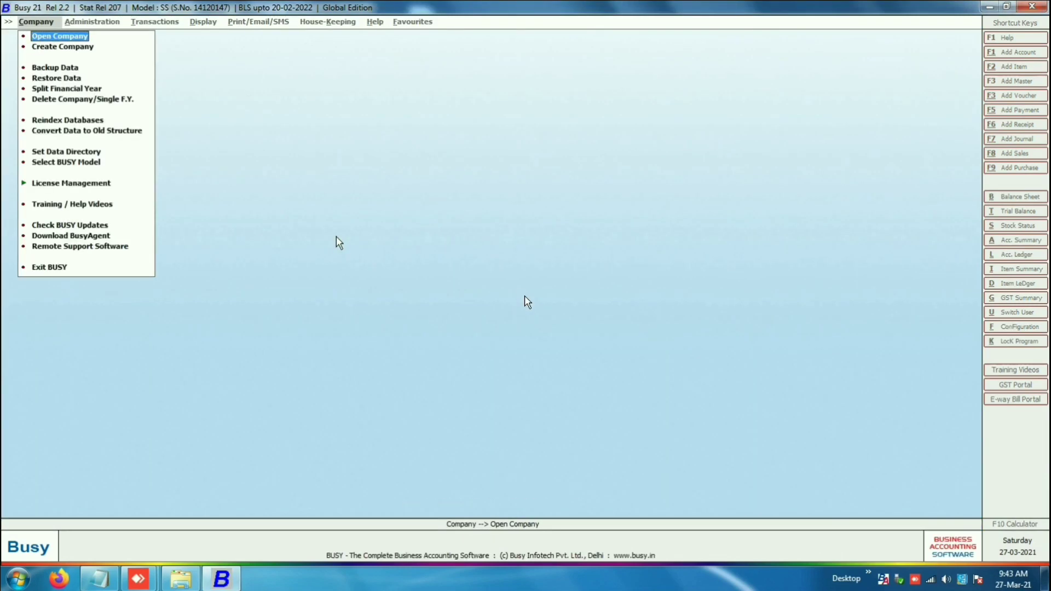
key(Return)
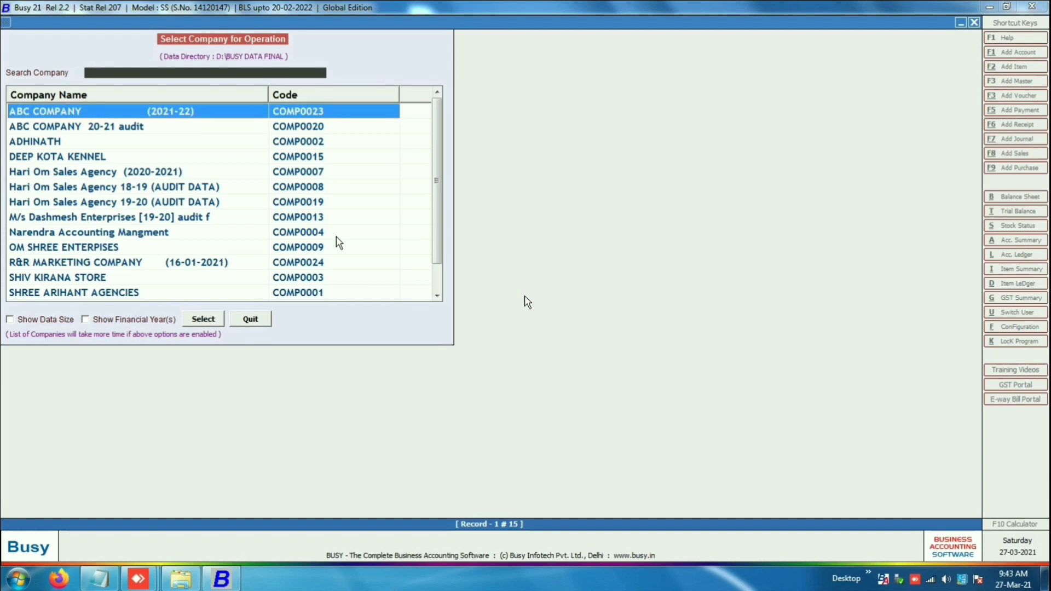
click(109, 127)
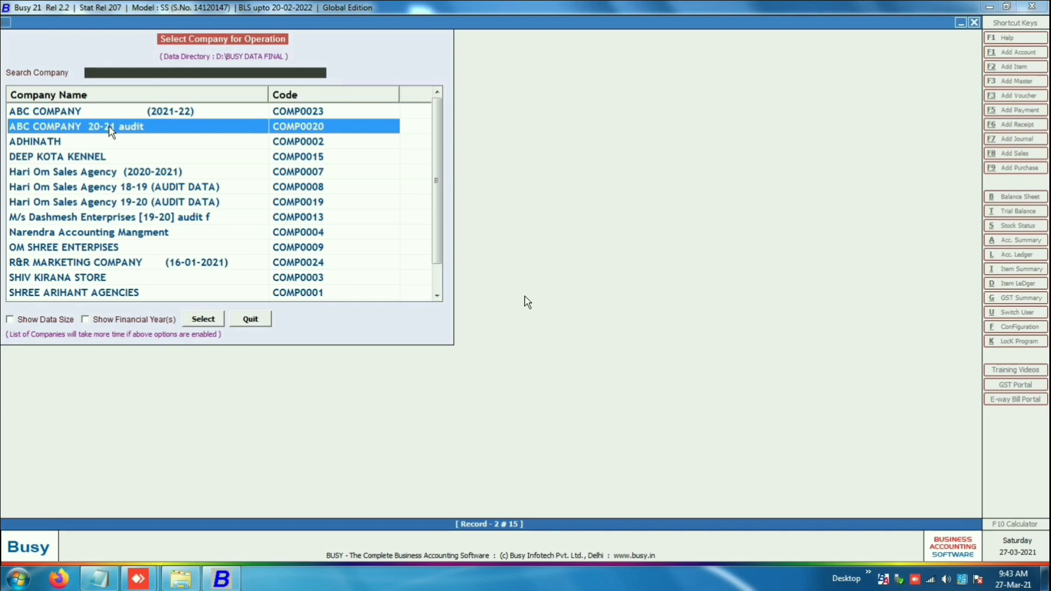
double_click(175, 112)
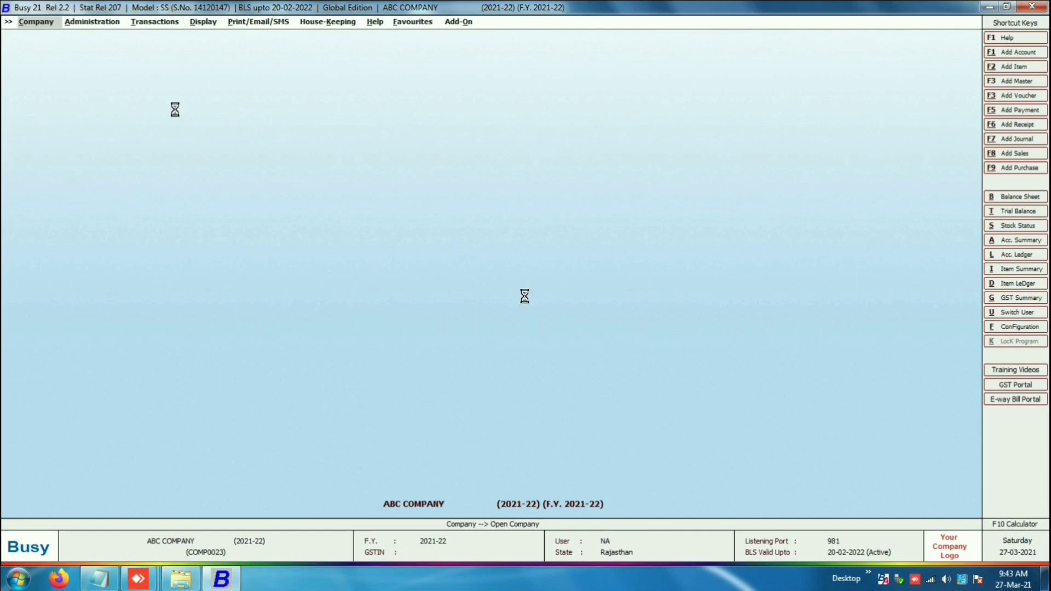
Open a new sales voucher in the Main series to check its voucher number
key(Escape)
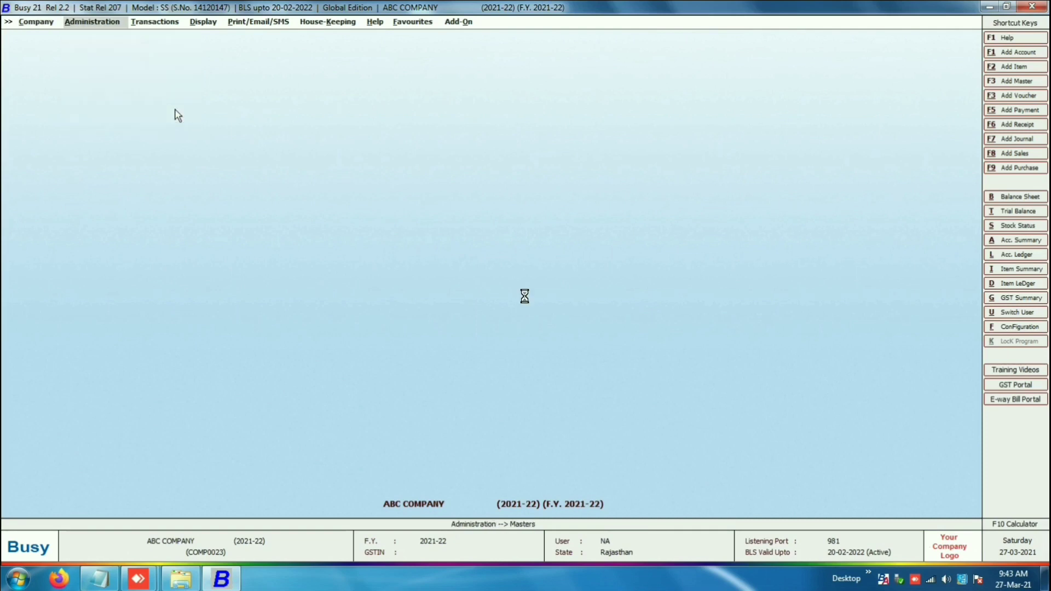
key(Right)
key(Right)
key(Right)
key(Left)
key(Left)
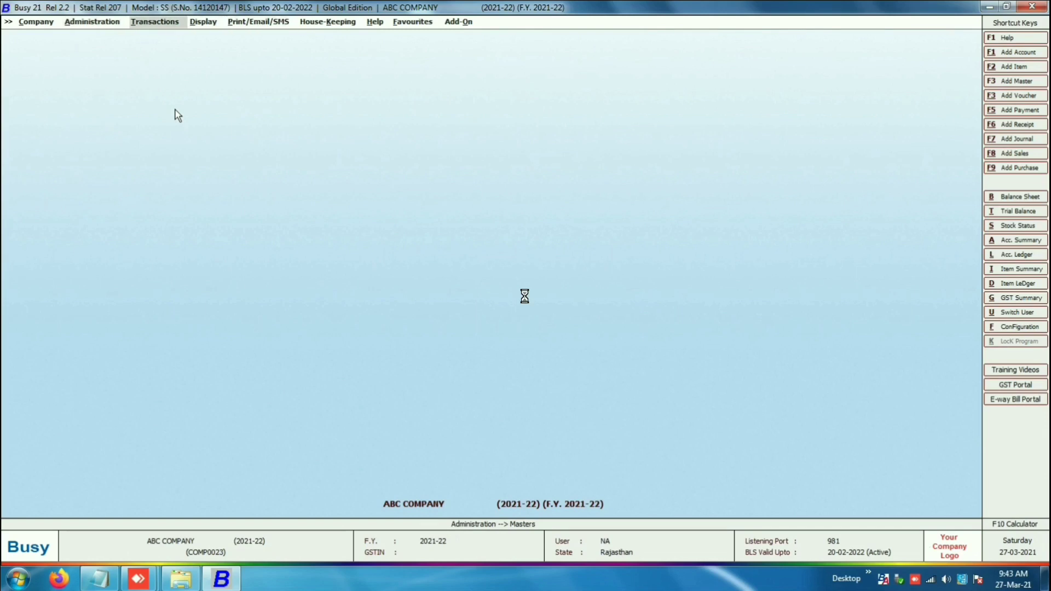
key(Return)
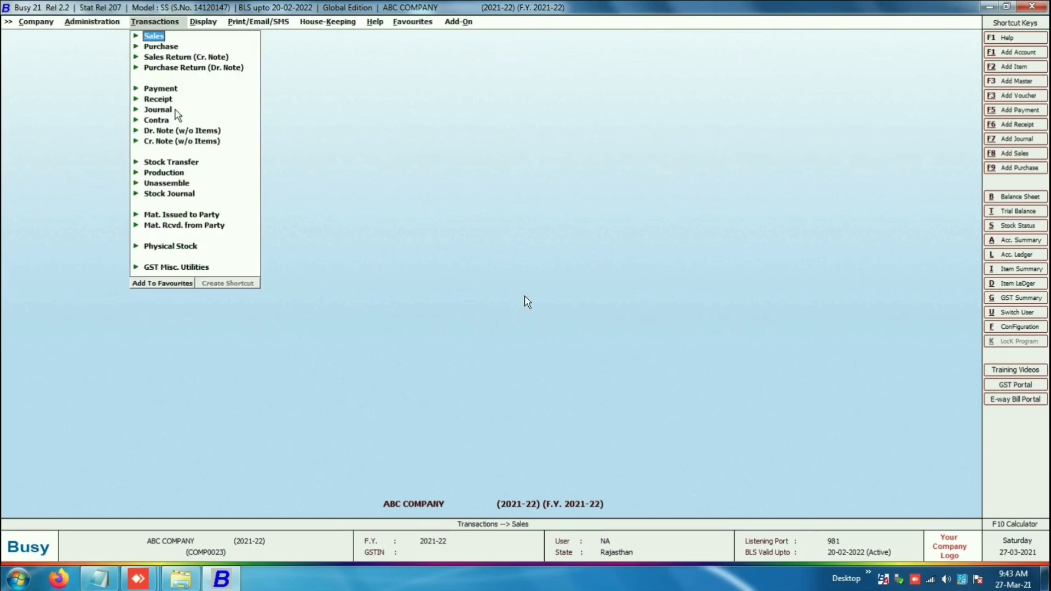
key(Return)
key(Return)
key(Return)
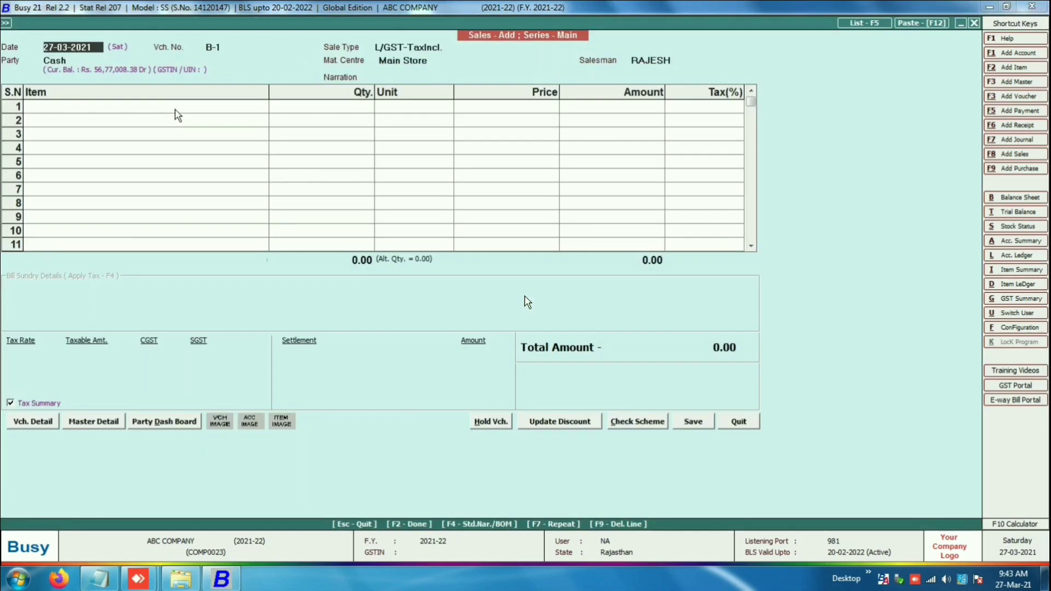
Set the sales voucher's date to 01-04-2021 and quit the voucher without saving
key(Return)
text(01-04)
key(Return)
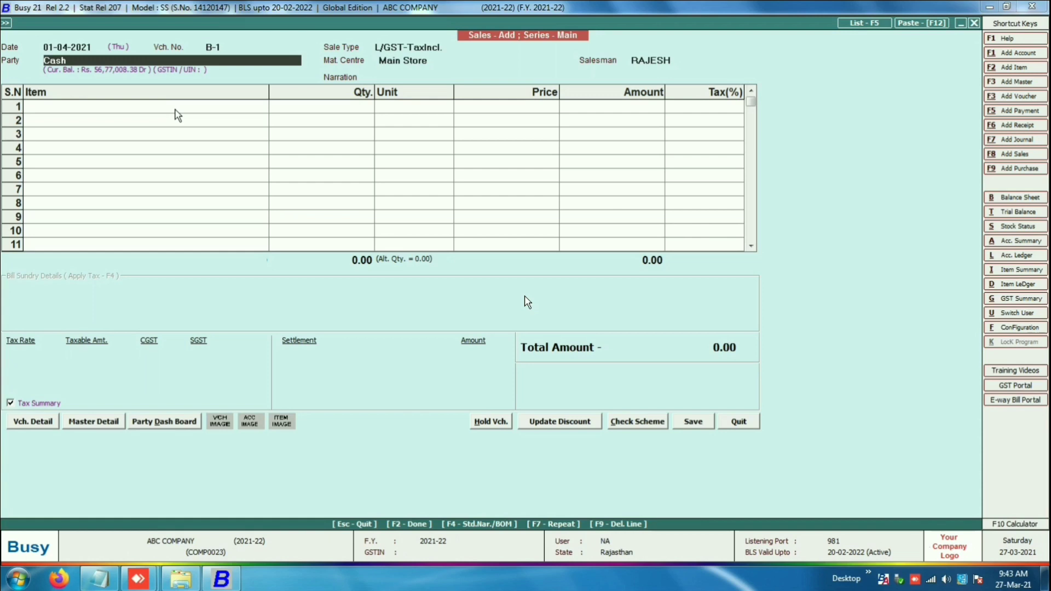
key(Escape)
key(Return)
Open the A.k.industries account master for modification
key(Left)
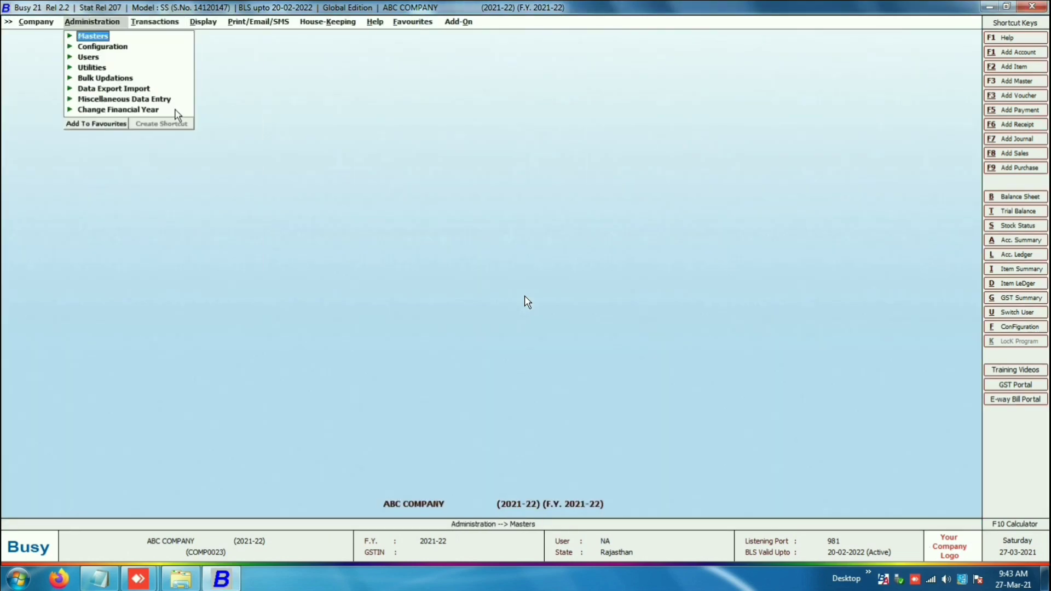
key(Return)
key(Down)
key(Up)
key(Return)
key(Down)
key(Down)
key(Up)
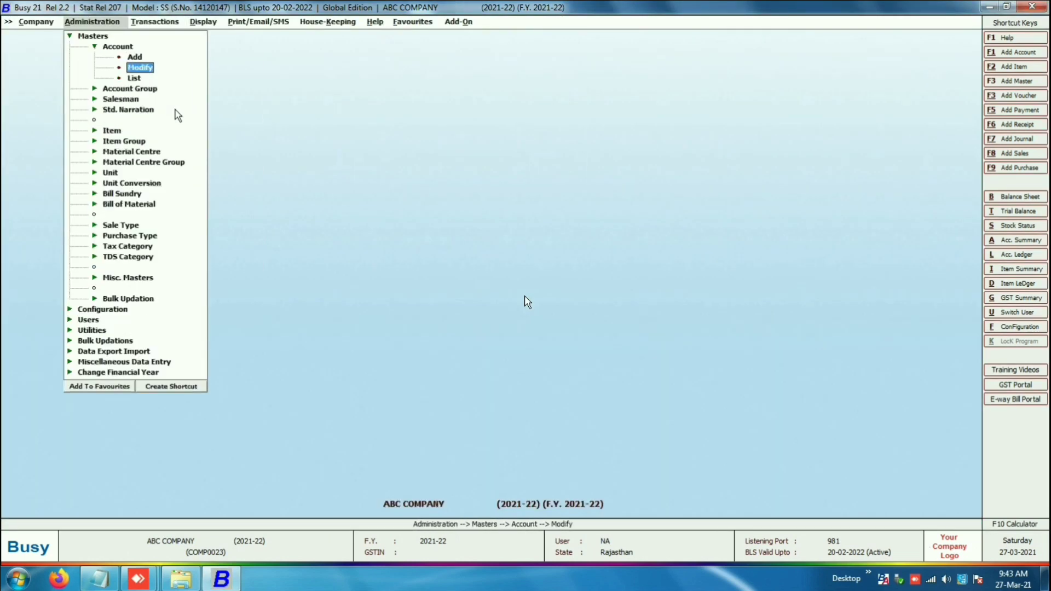
key(Return)
key(Down)
key(Down)
key(Up)
key(Return)
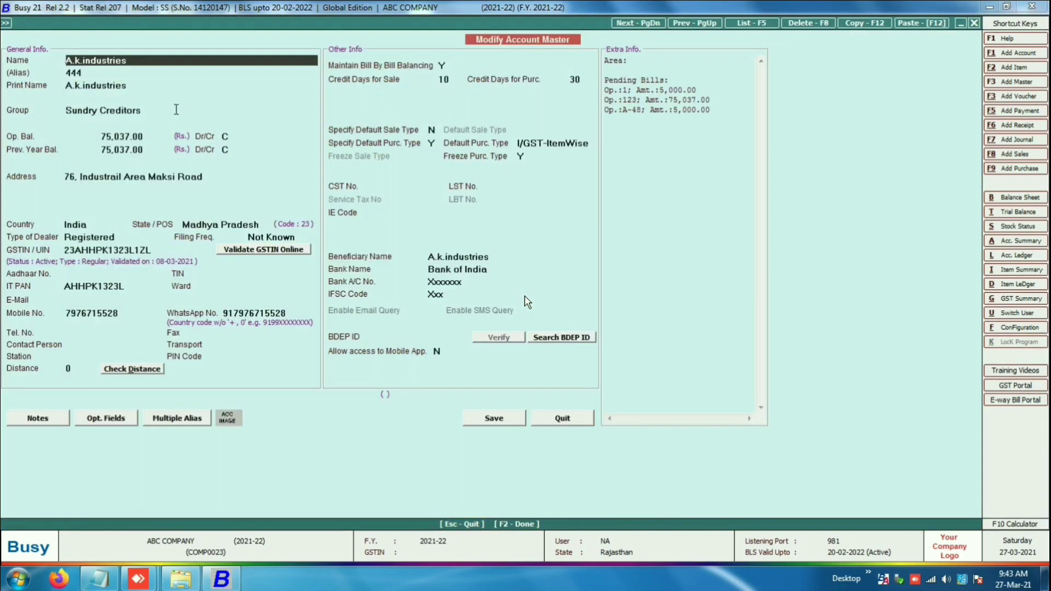
Examine the account's opening balance and Dr/Cr fields, and close the account master
key(Return)
key(Return)
key(Return)
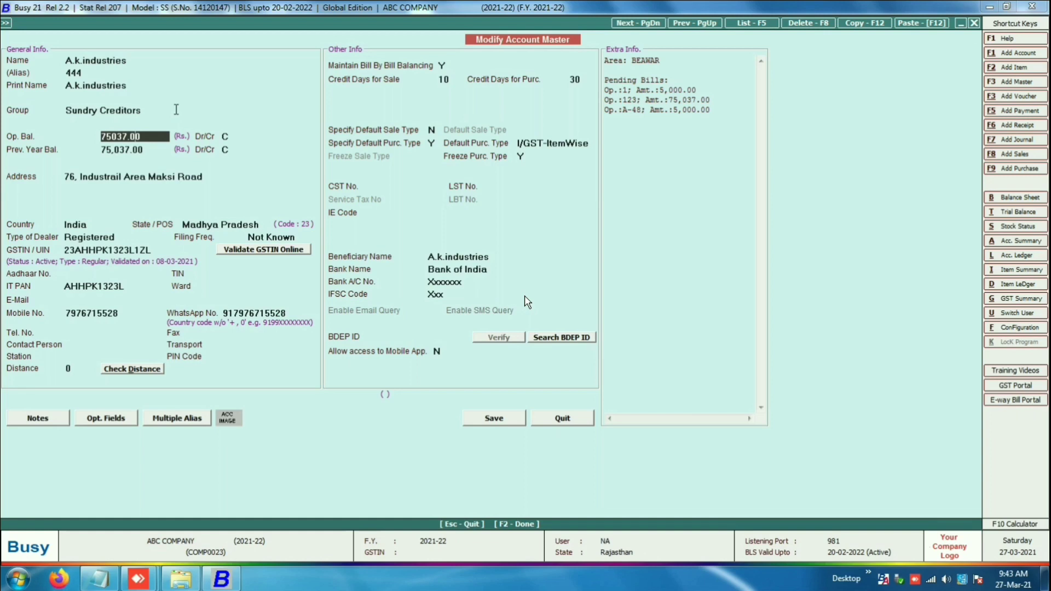
key(BackSpace)
key(BackSpace)
key(Return)
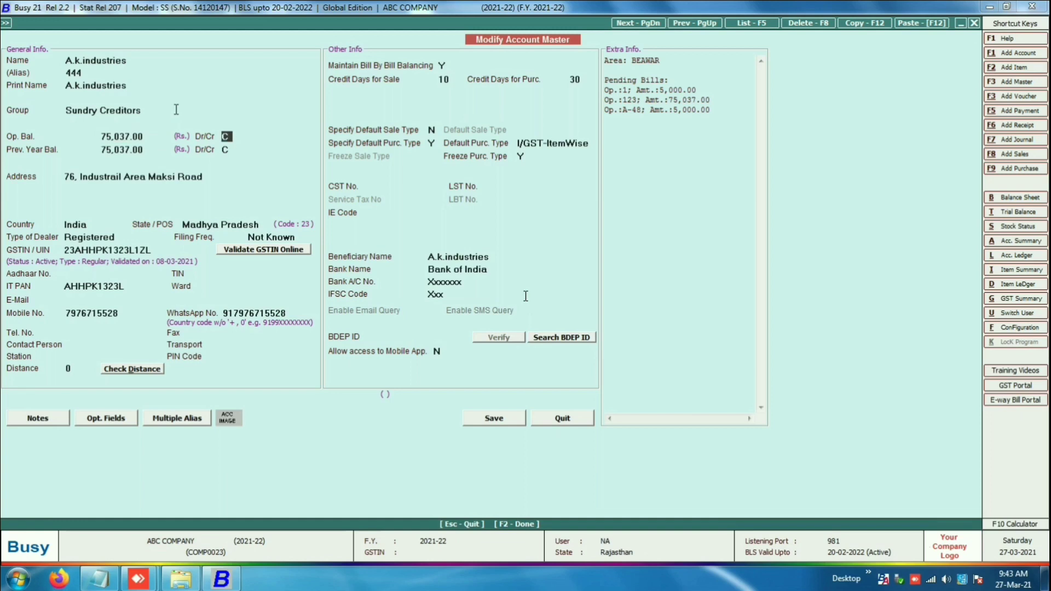
key(Up)
key(Up)
key(Return)
key(Return)
key(Return)
key(Return)
key(Escape)
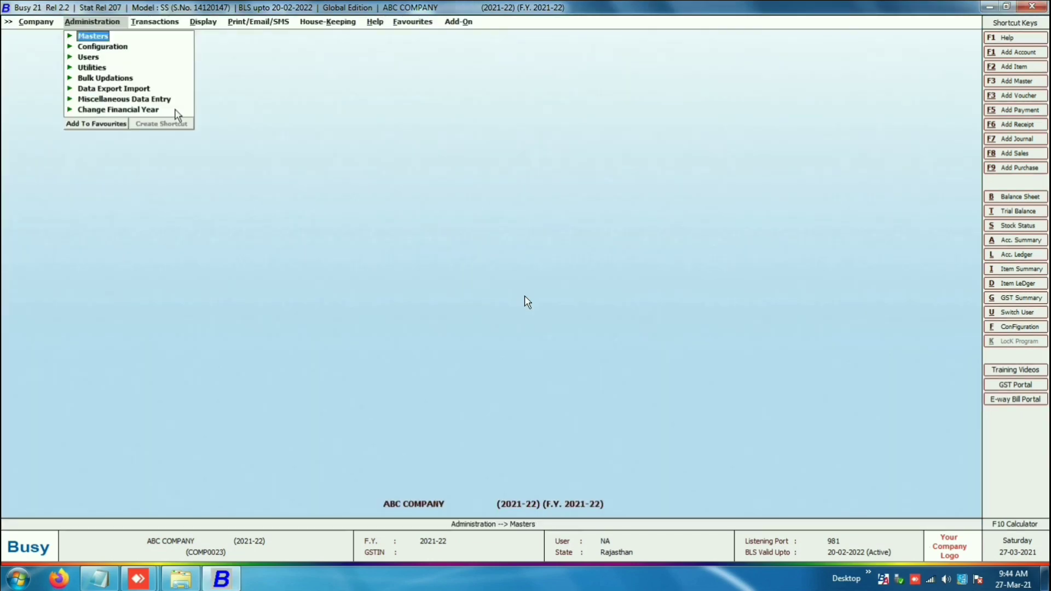